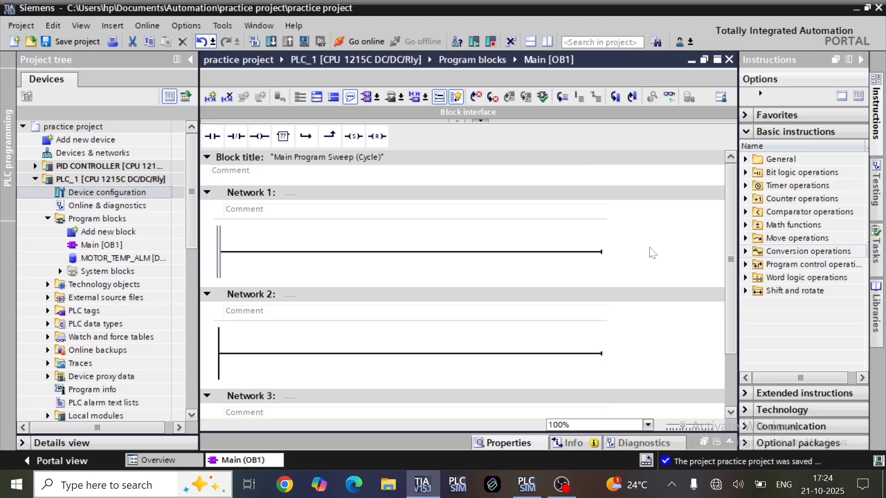
Insert a normally open contact, a normally closed contact and an output coil in series on Network 1
{"action": "left_click", "coordinate": [456, 251]}
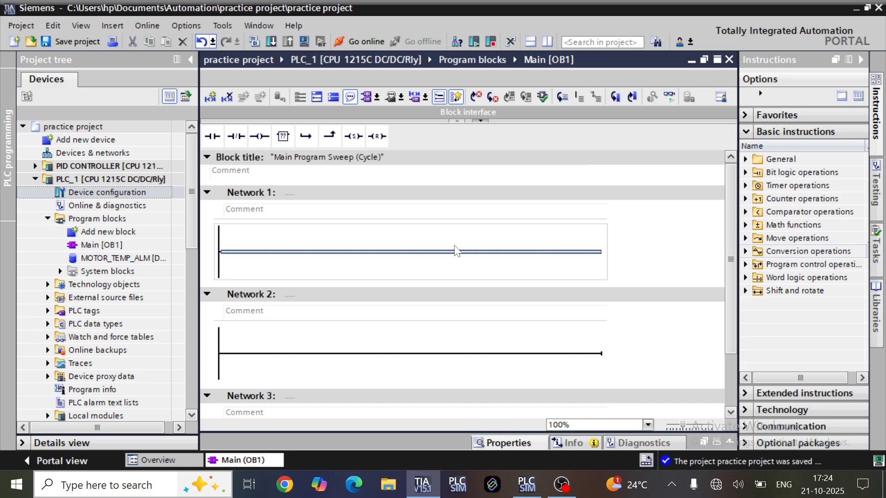
{"action": "left_click", "coordinate": [236, 137]}
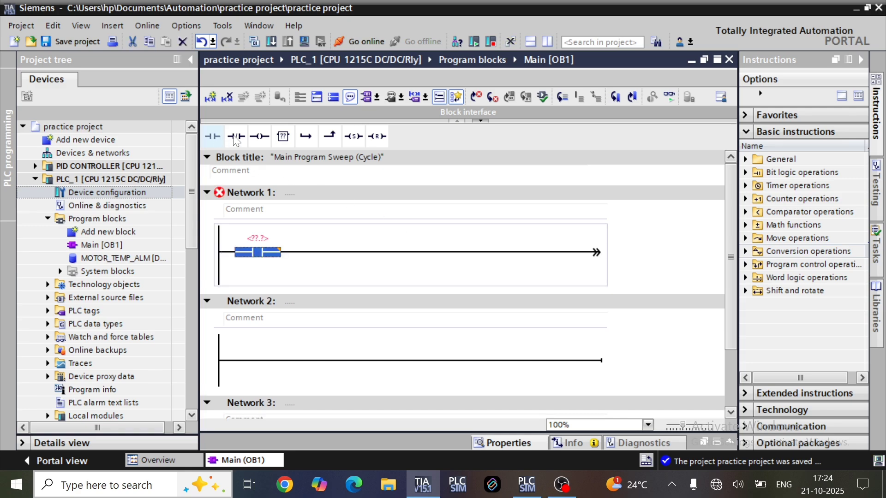
{"action": "left_click", "coordinate": [260, 136]}
{"action": "left_click", "coordinate": [258, 237]}
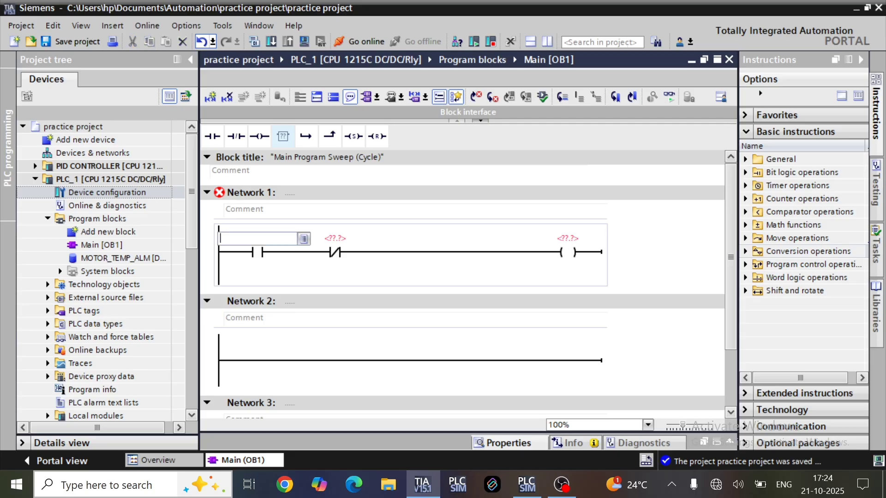
{"action": "left_click", "coordinate": [342, 239]}
{"action": "left_click", "coordinate": [568, 237]}
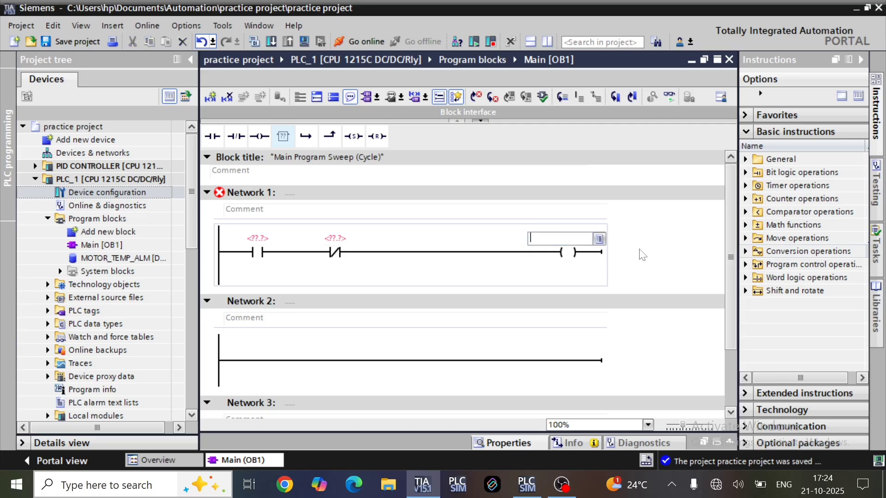
{"action": "key", "text": "Escape"}
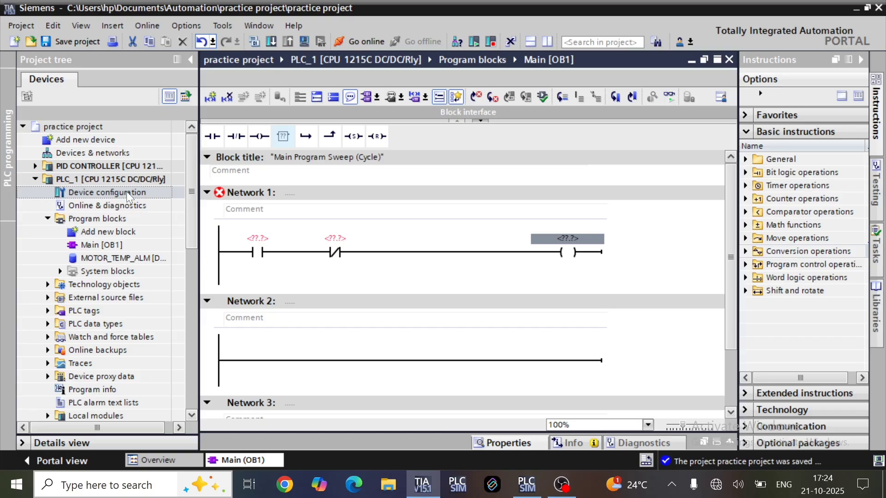
Open PLC_1's device configuration and examine the digital input addresses on the CPU 1215C
{"action": "double_click", "coordinate": [128, 194]}
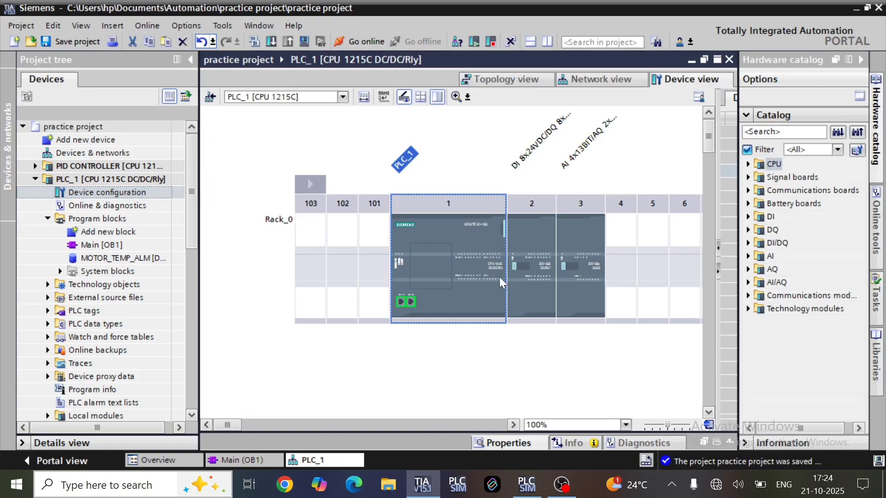
{"action": "scroll", "coordinate": [499, 277], "scroll_direction": "up", "scroll_amount": 4}
{"action": "scroll", "coordinate": [428, 331], "scroll_direction": "up", "scroll_amount": 4}
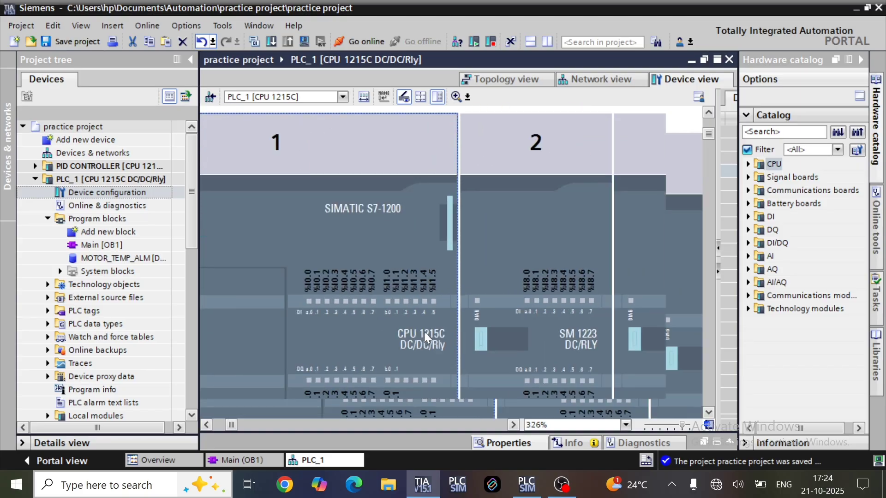
{"action": "scroll", "coordinate": [418, 331], "scroll_direction": "down", "scroll_amount": 3}
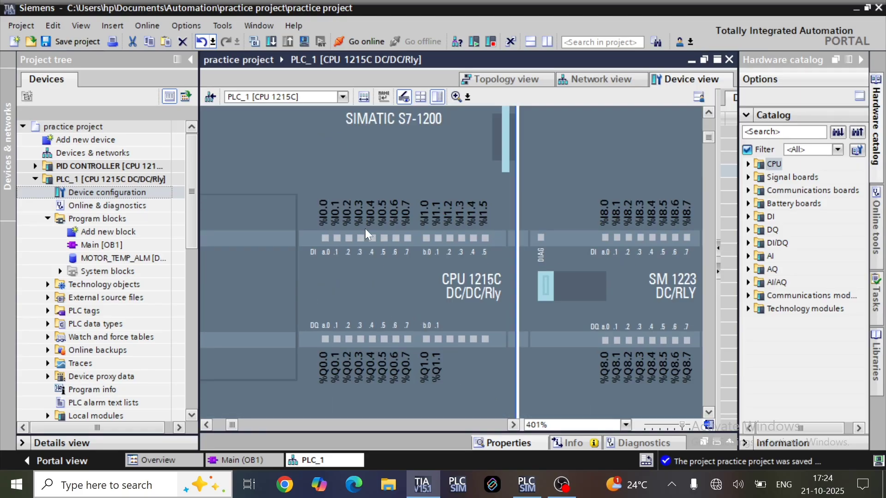
{"action": "scroll", "coordinate": [365, 229], "scroll_direction": "up", "scroll_amount": 6}
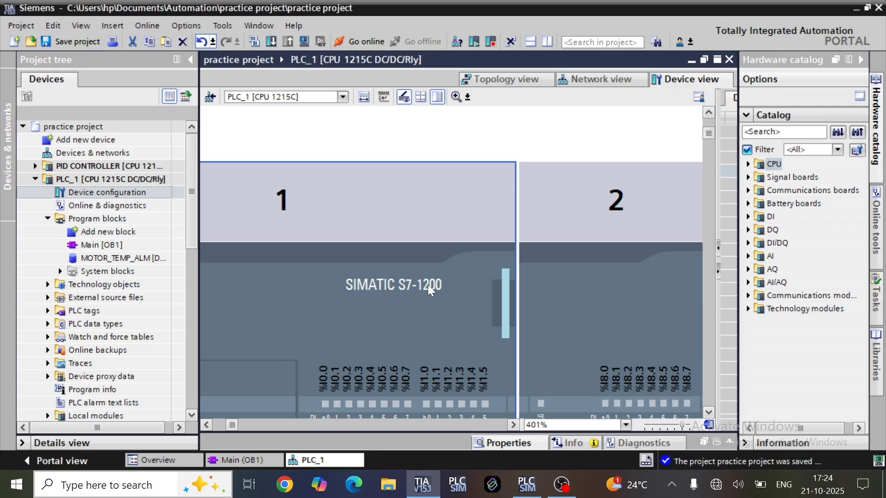
{"action": "scroll", "coordinate": [403, 306], "scroll_direction": "down", "scroll_amount": 3}
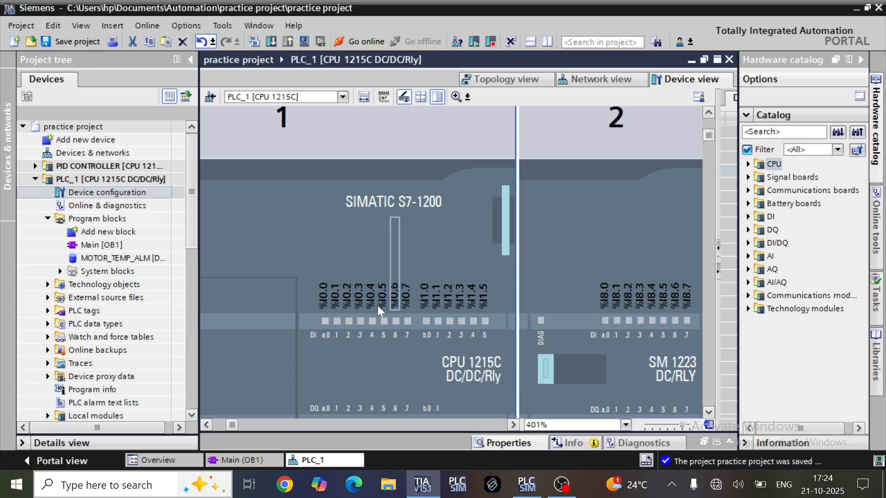
{"action": "left_click", "coordinate": [336, 301]}
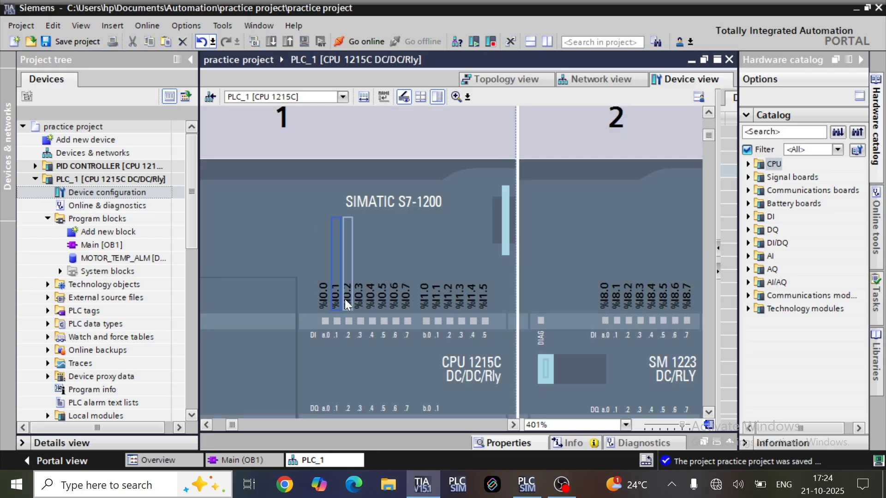
{"action": "left_click", "coordinate": [405, 301]}
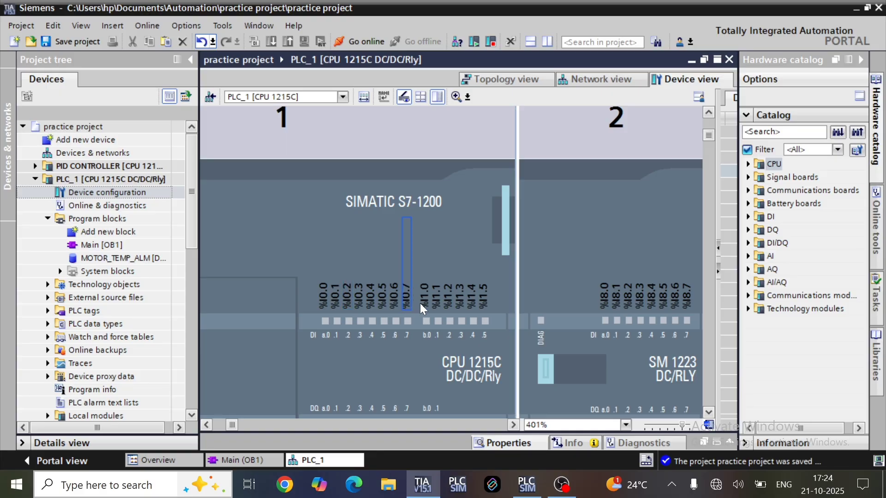
{"action": "scroll", "coordinate": [401, 306], "scroll_direction": "down", "scroll_amount": 3}
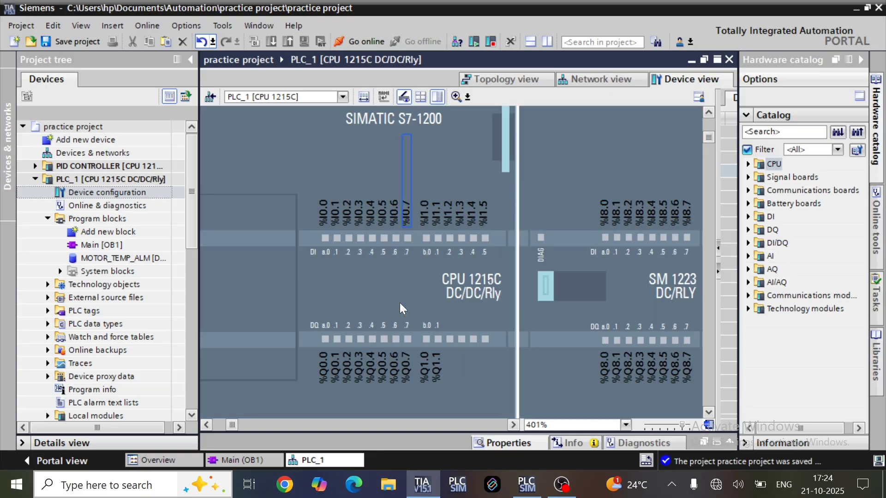
{"action": "left_click", "coordinate": [425, 217]}
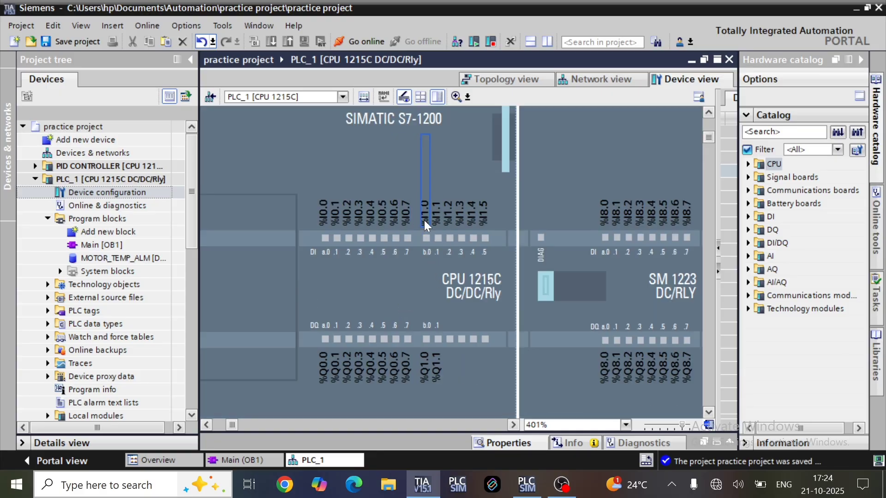
{"action": "left_click", "coordinate": [485, 221]}
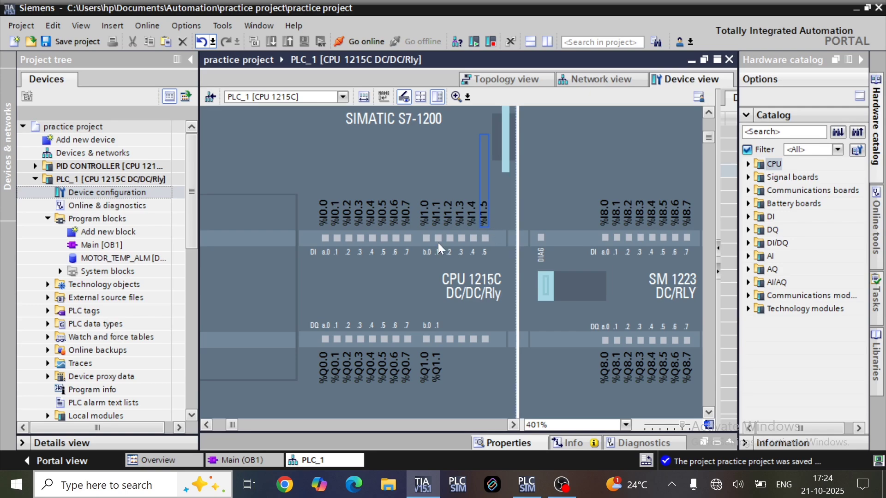
Examine the digital output addresses on the CPU 1215C in the device view
{"action": "scroll", "coordinate": [433, 258], "scroll_direction": "down", "scroll_amount": 3}
{"action": "left_click", "coordinate": [325, 286]}
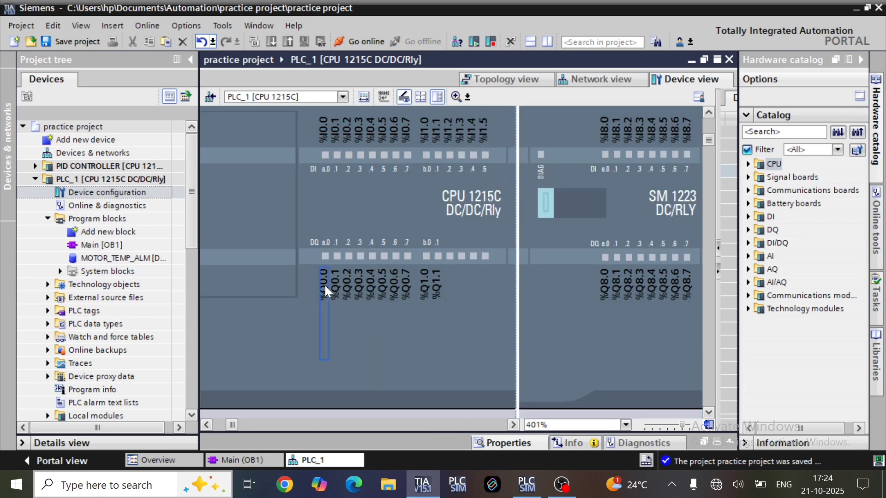
{"action": "left_click", "coordinate": [405, 281]}
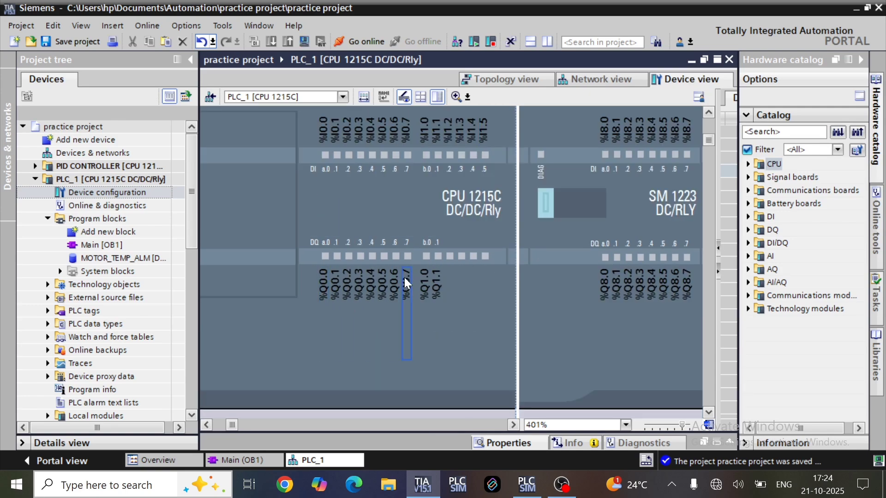
{"action": "left_click", "coordinate": [427, 286]}
{"action": "left_click", "coordinate": [436, 286]}
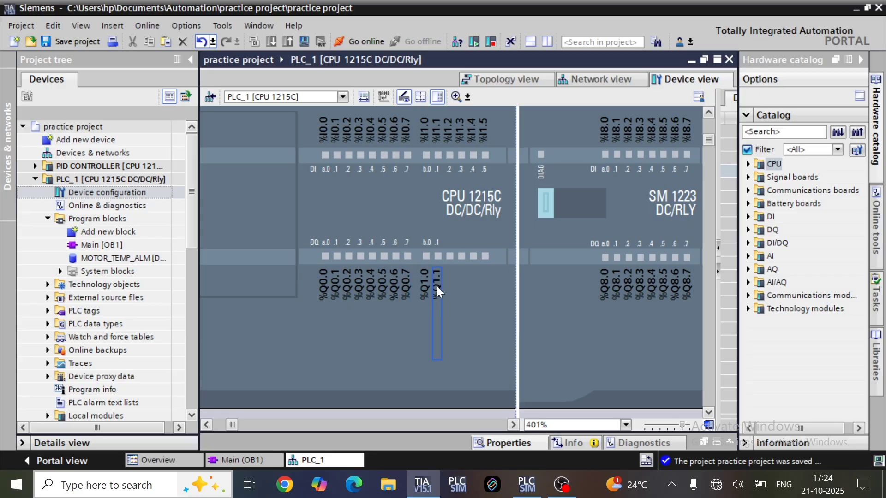
{"action": "left_click", "coordinate": [461, 299]}
{"action": "scroll", "coordinate": [462, 298], "scroll_direction": "up", "scroll_amount": 3}
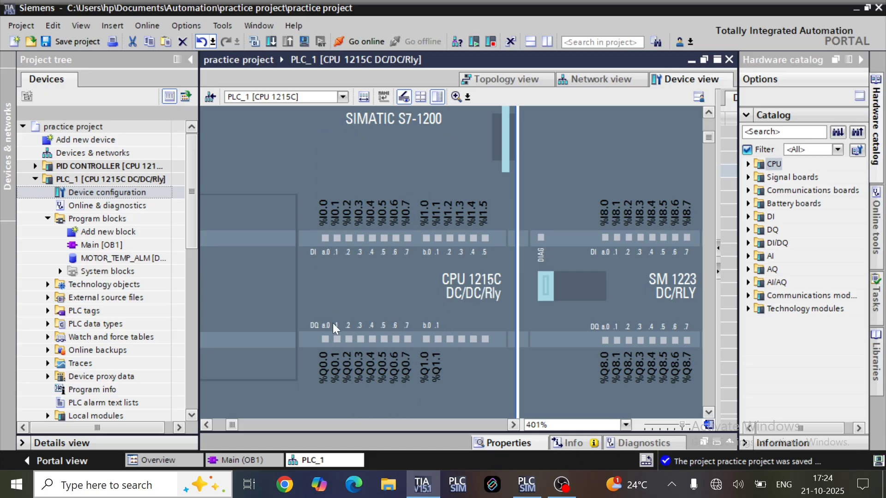
Return to the Main block and assign address I0.0 to the normally open contact in Network 1
{"action": "left_click", "coordinate": [269, 460]}
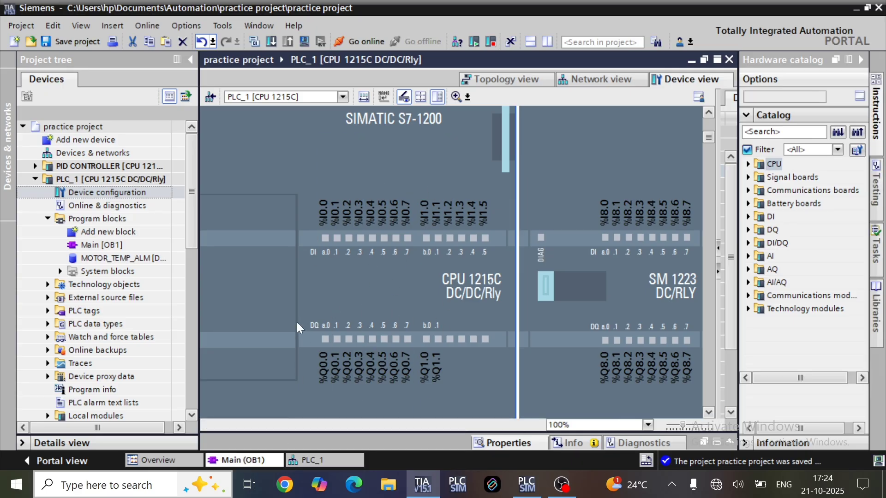
{"action": "double_click", "coordinate": [257, 238]}
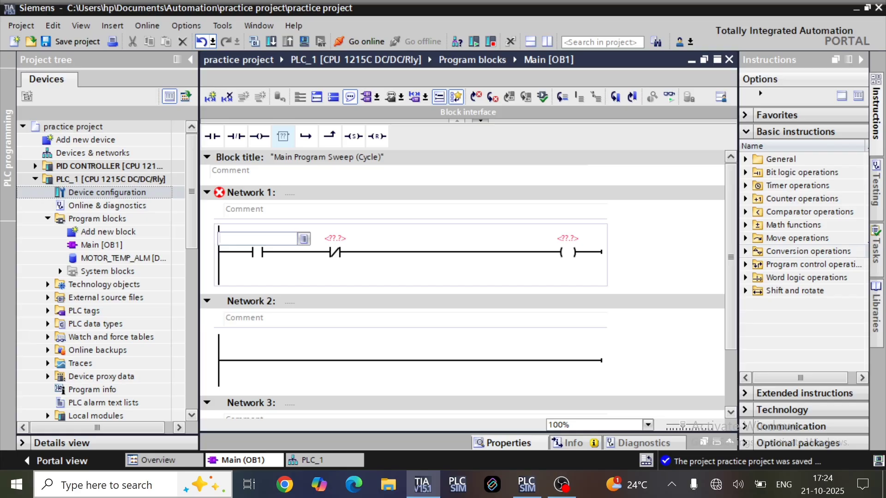
{"action": "type", "text": "i0.0"}
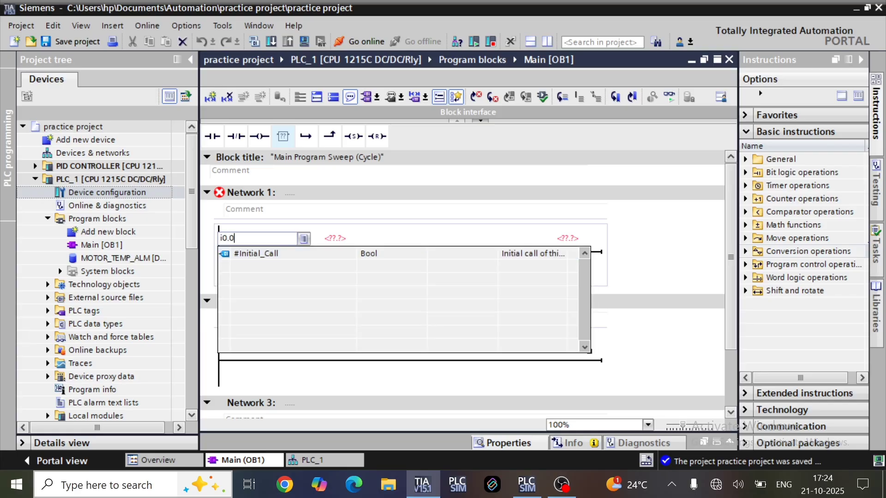
{"action": "key", "text": "Return"}
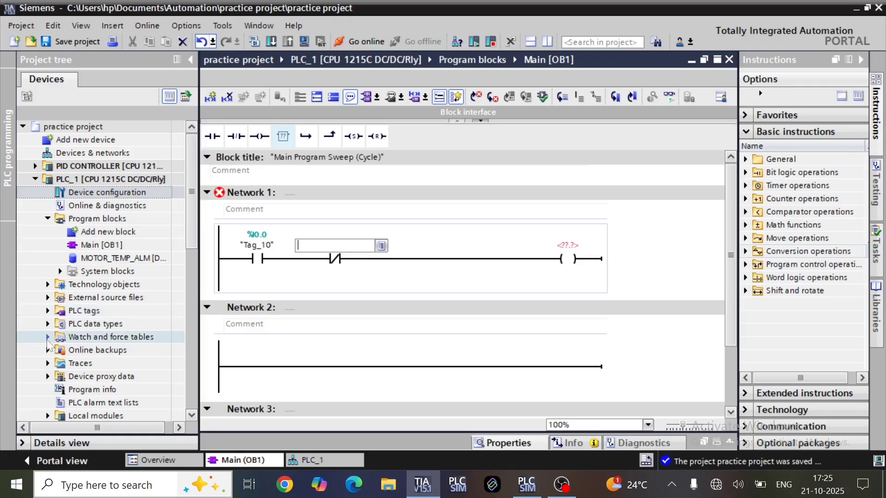
Show all PLC tags of PLC_1, delete every tag in the table, and close it
{"action": "left_click", "coordinate": [48, 311]}
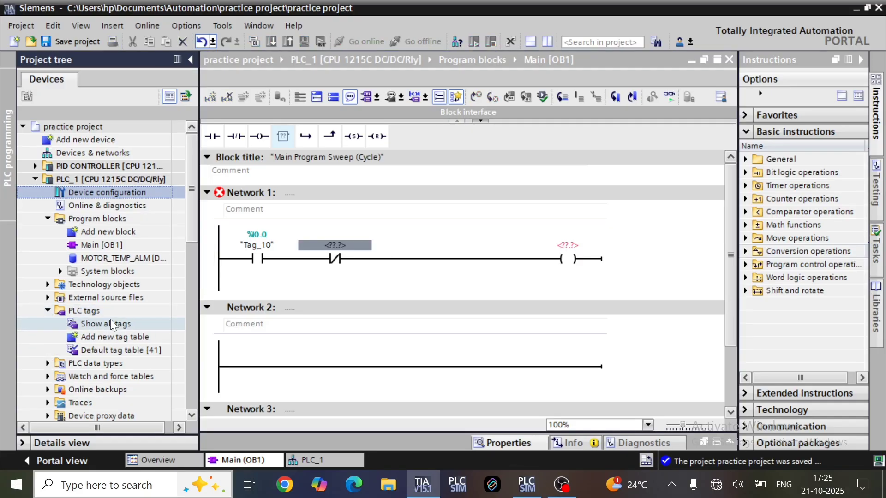
{"action": "double_click", "coordinate": [109, 323]}
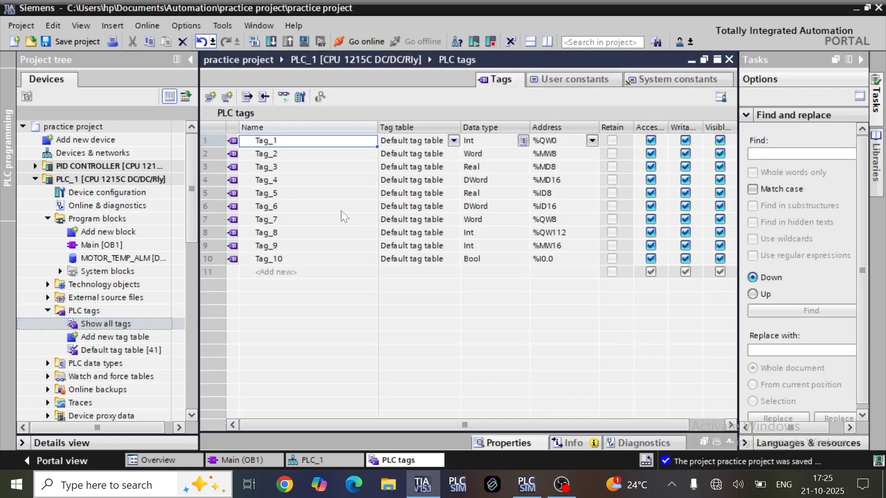
{"action": "left_click_drag", "start_coordinate": [209, 255], "coordinate": [219, 135]}
{"action": "key", "text": "Delete"}
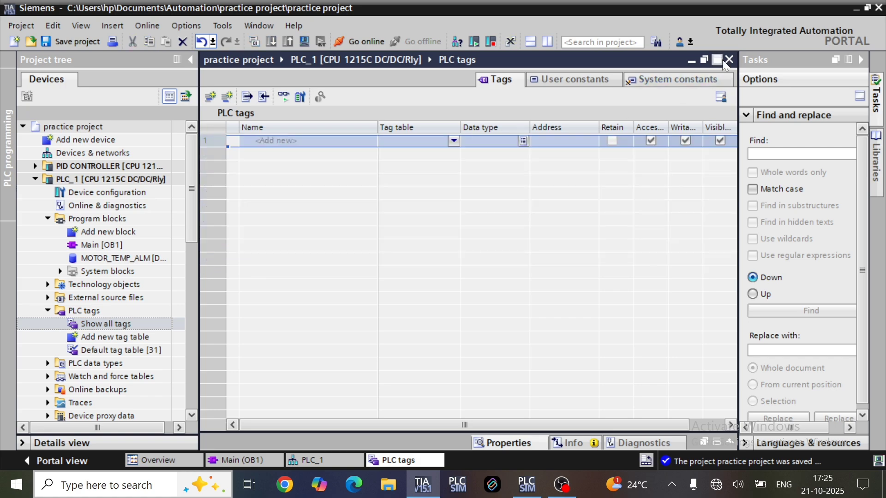
{"action": "left_click", "coordinate": [728, 60]}
Assign I0.0 to the normally open contact, I0.1 to the normally closed contact and Q0.0 to the coil in Network 1
{"action": "double_click", "coordinate": [258, 238]}
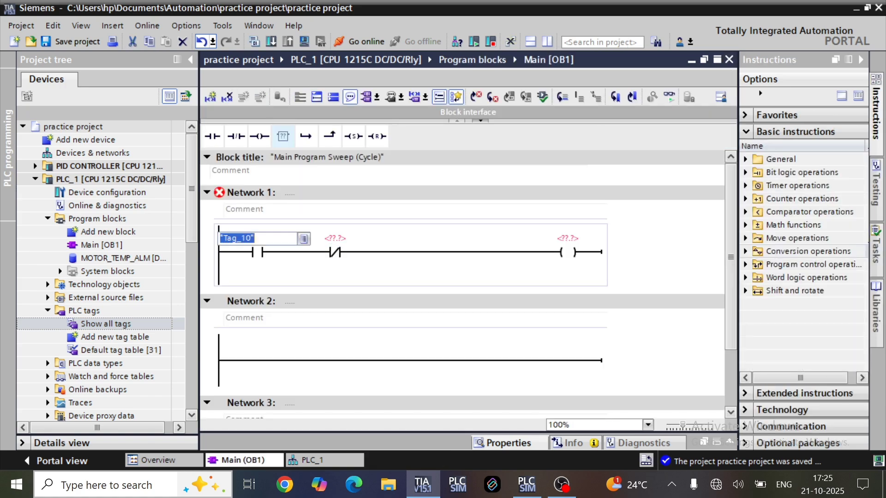
{"action": "type", "text": "i0.0"}
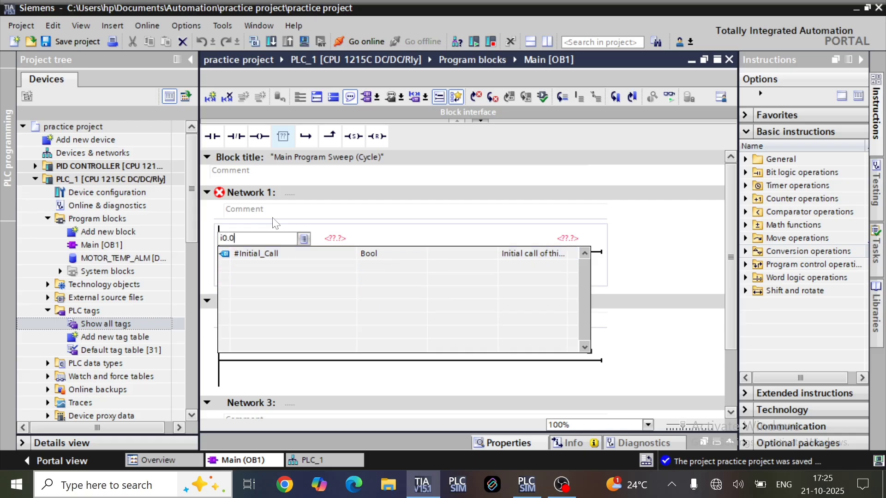
{"action": "key", "text": "Return"}
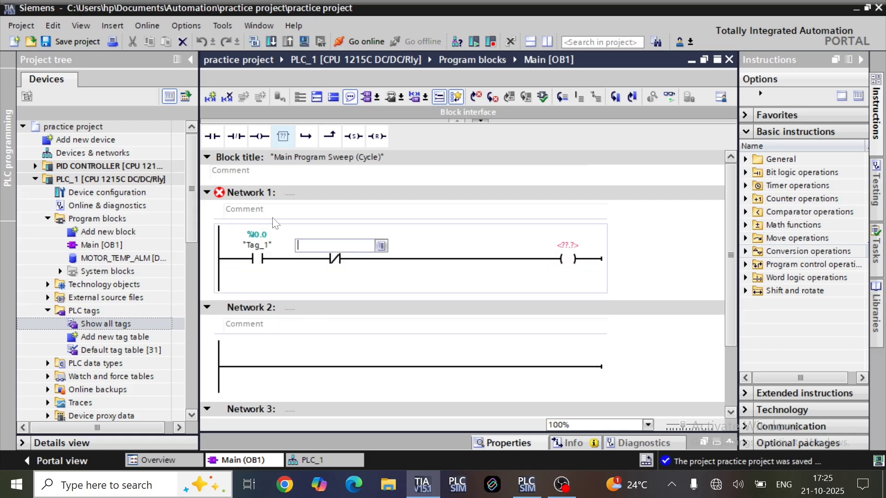
{"action": "type", "text": "i0."}
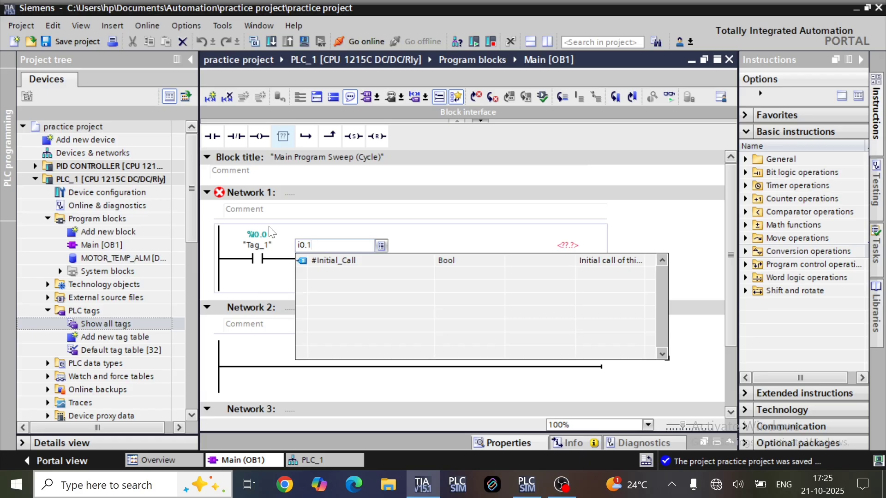
{"action": "type", "text": "1"}
{"action": "key", "text": "Return"}
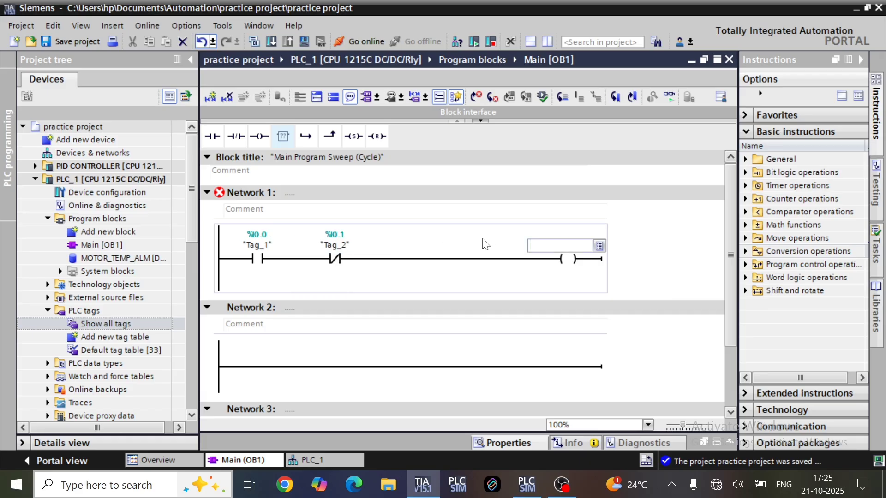
{"action": "type", "text": "q0.0"}
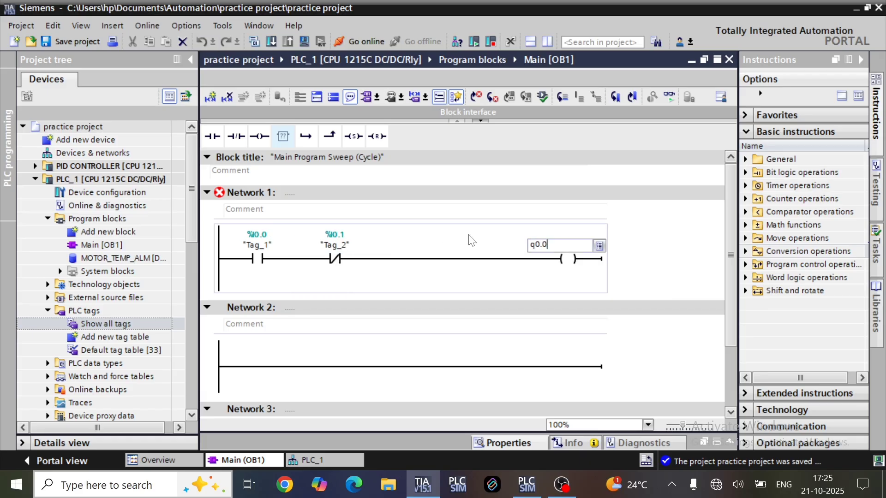
{"action": "key", "text": "Return"}
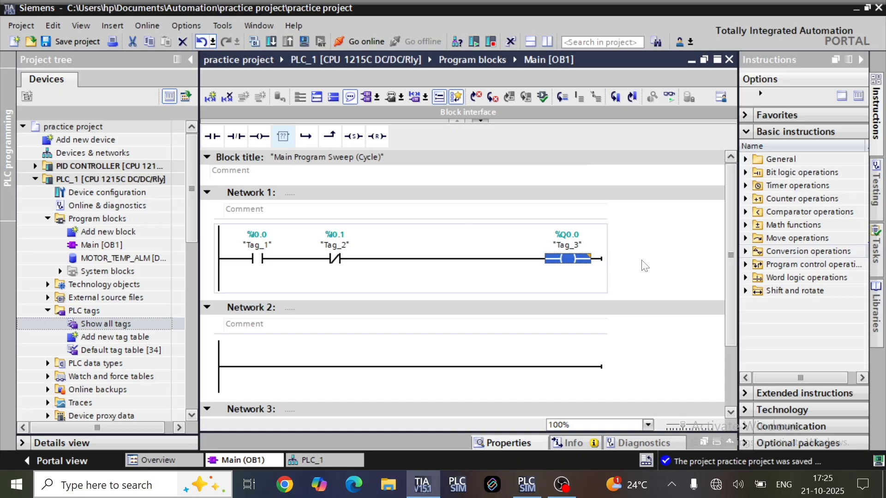
{"action": "left_click", "coordinate": [264, 246]}
{"action": "left_click", "coordinate": [340, 246]}
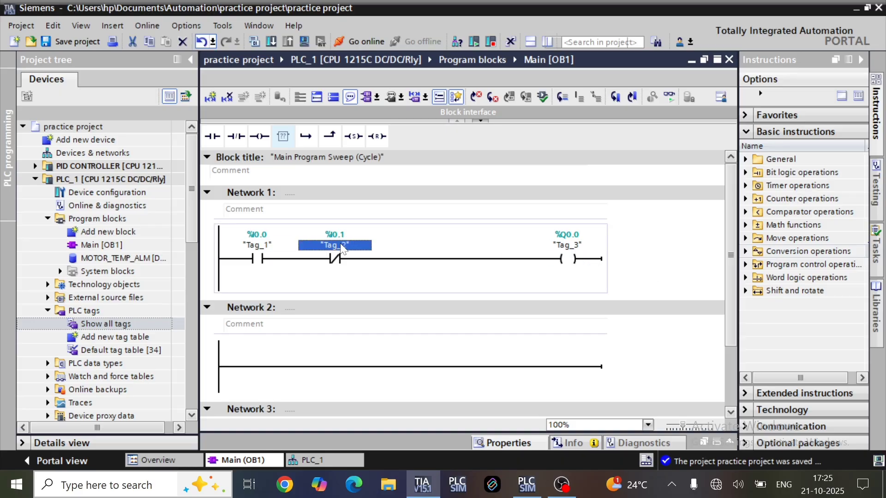
{"action": "left_click", "coordinate": [557, 247]}
{"action": "left_click", "coordinate": [265, 248]}
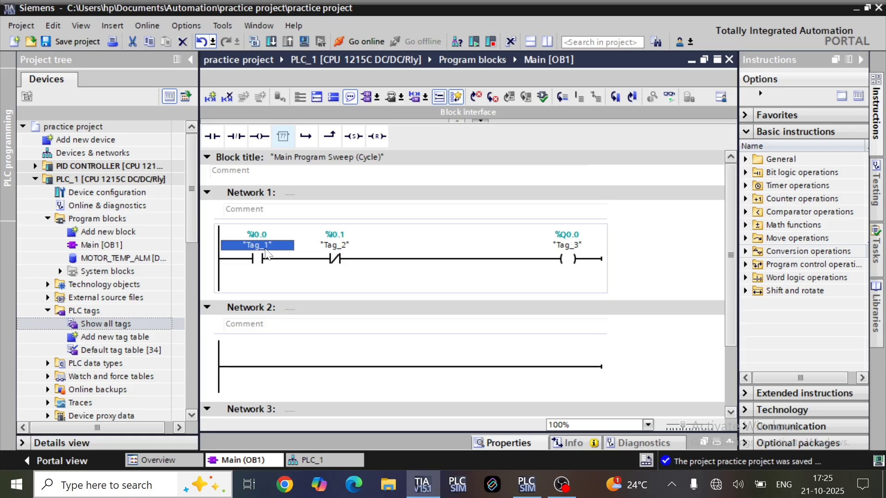
Rename the tag of the I0.0 normally open contact in Network 1 to "input start"
{"action": "key", "text": "ctrl+shift+t"}
{"action": "type", "text": "i"}
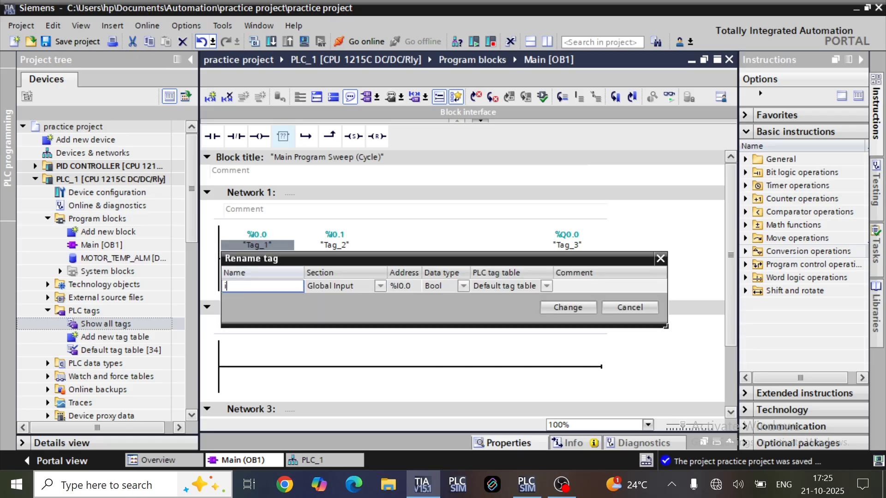
{"action": "type", "text": "nput start"}
{"action": "key", "text": "Return"}
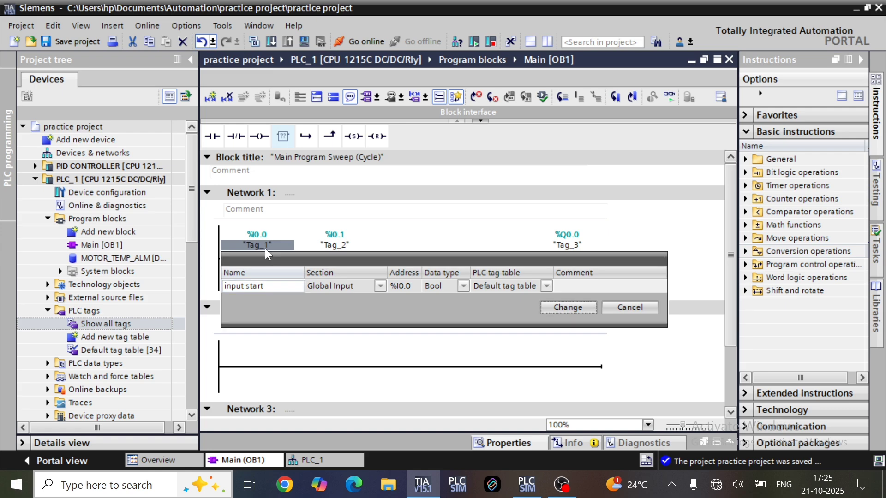
Rename the tag of the I0.1 normally closed contact in Network 1 to "input stop"
{"action": "left_click", "coordinate": [328, 249]}
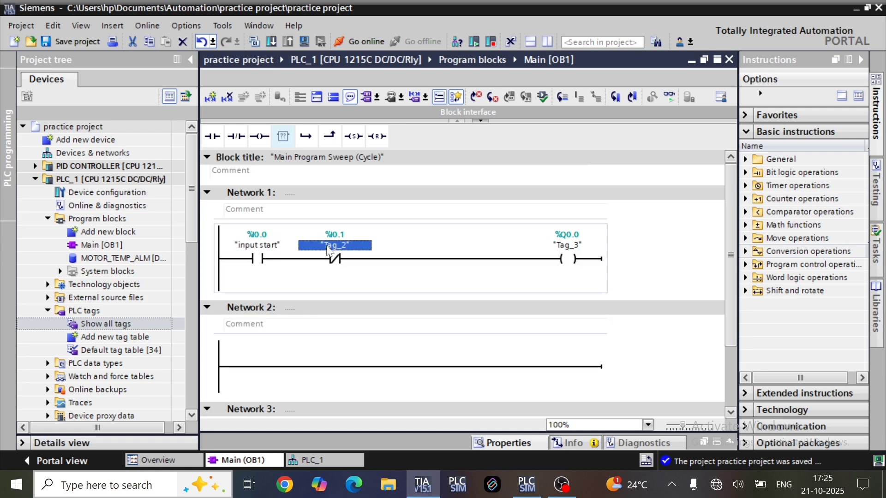
{"action": "key", "text": "ctrl+shift+t"}
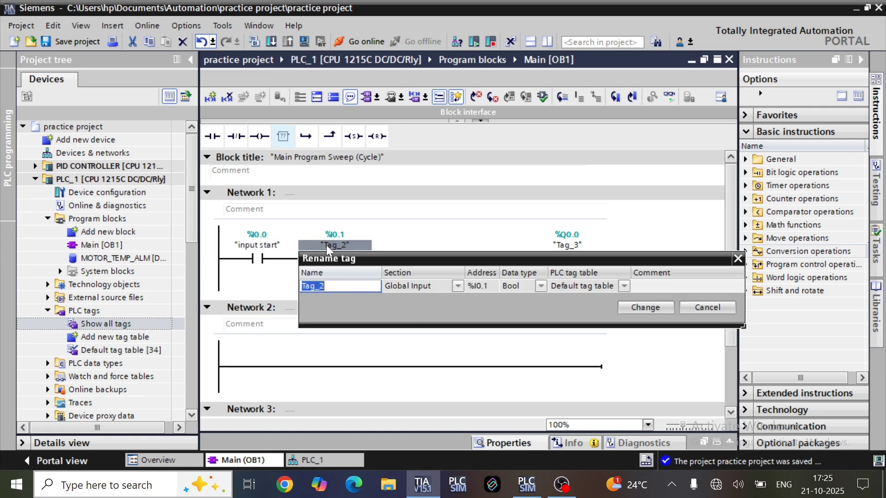
{"action": "type", "text": "input"}
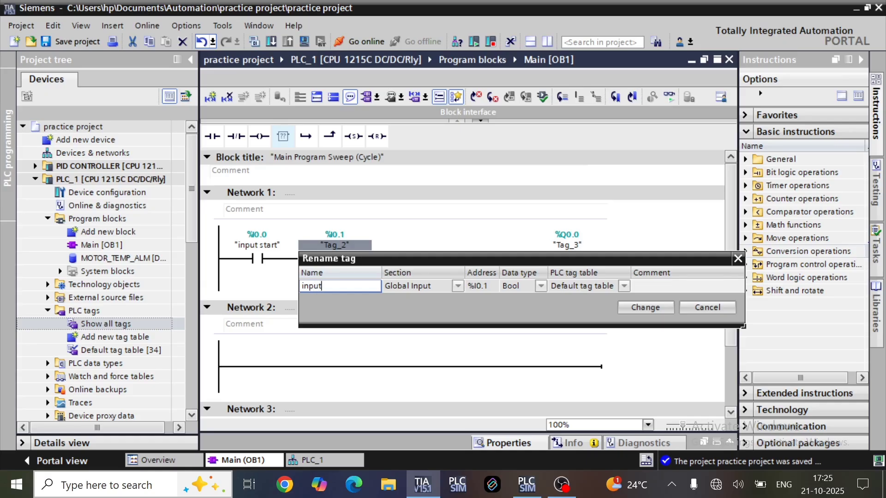
{"action": "type", "text": " stop"}
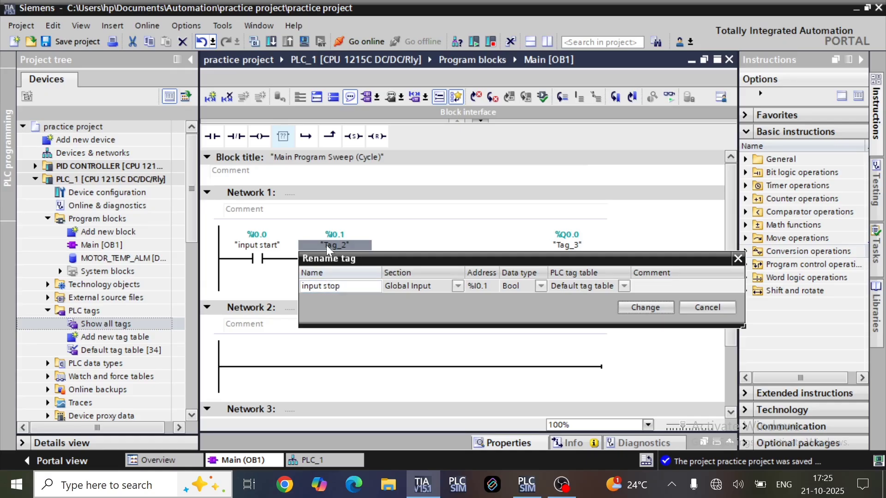
{"action": "key", "text": "Return"}
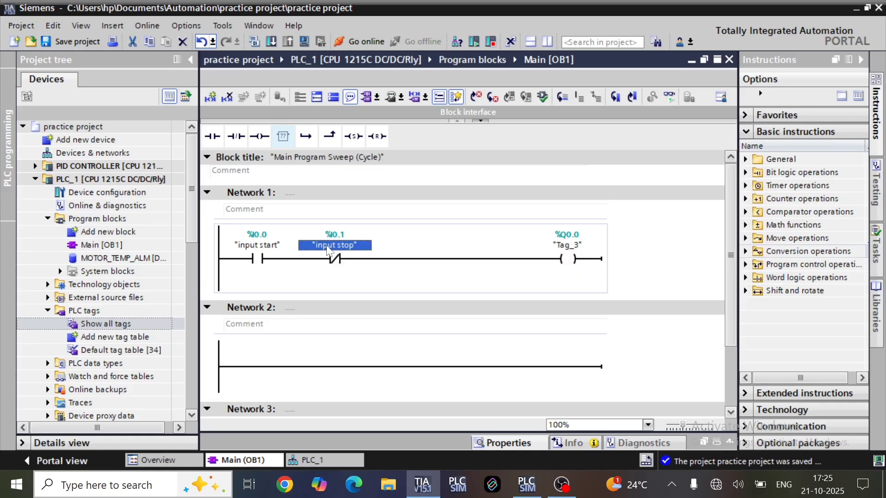
{"action": "left_click", "coordinate": [567, 249]}
{"action": "key", "text": "ctrl+shift+p"}
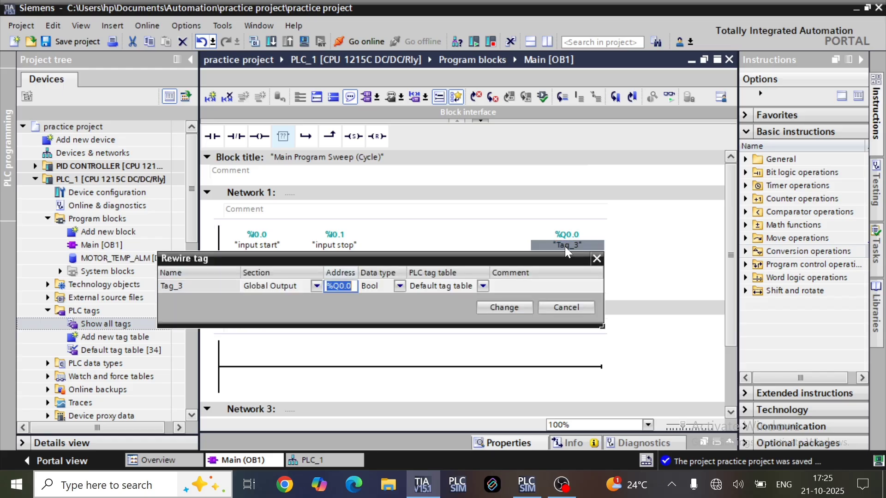
{"action": "type", "text": "output"}
{"action": "key", "text": "Return"}
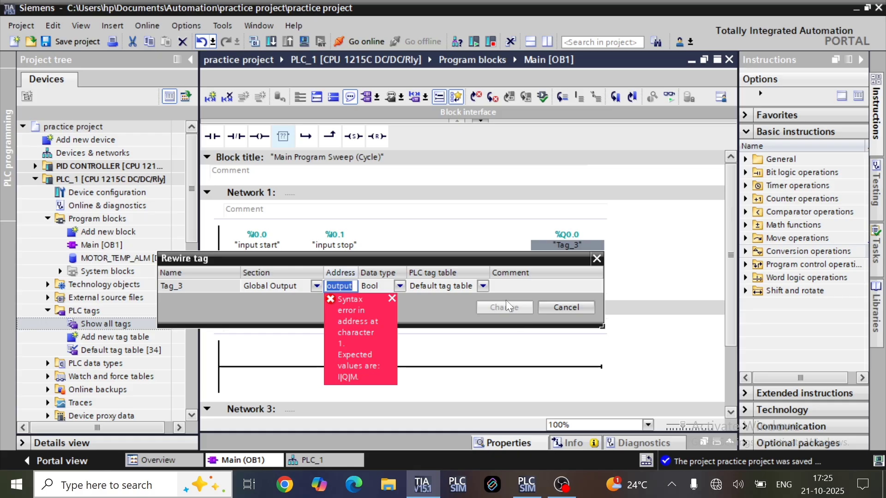
{"action": "key", "text": "BackSpace"}
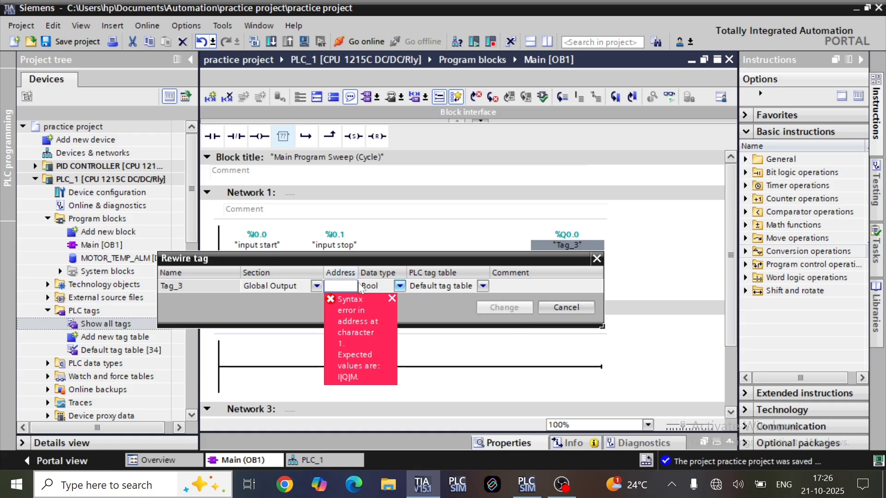
{"action": "type", "text": "%"}
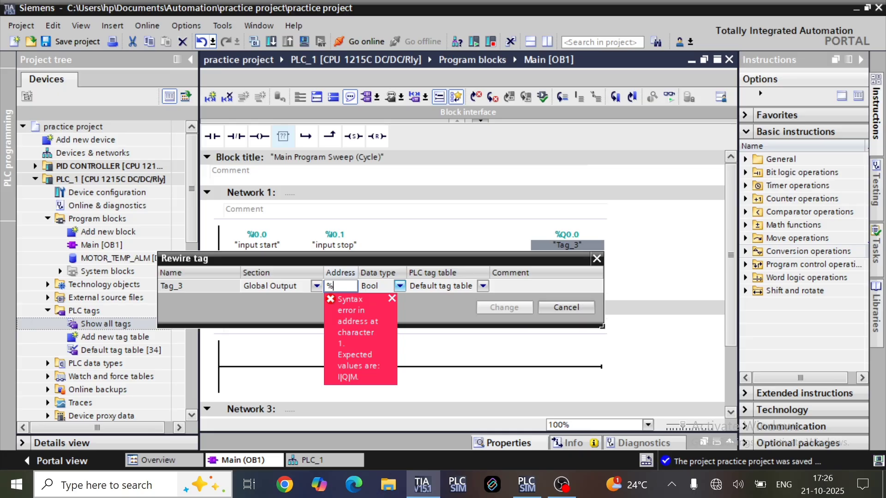
{"action": "type", "text": "Q0.0"}
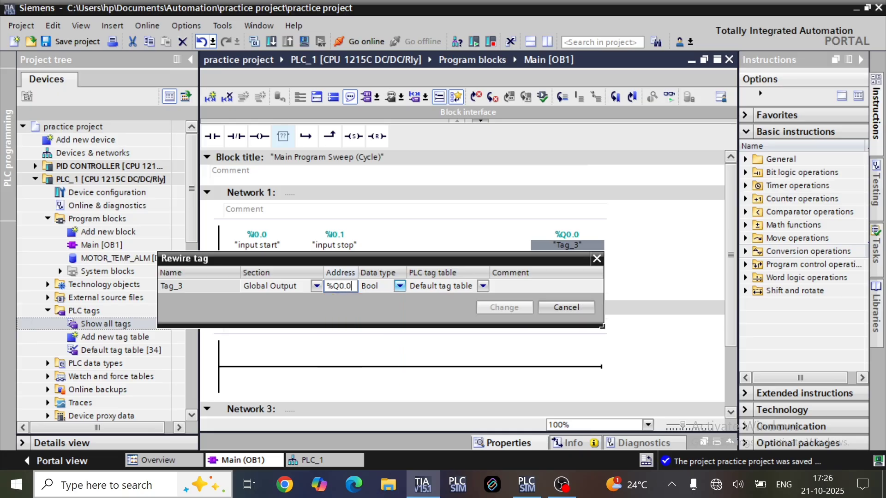
{"action": "left_click", "coordinate": [563, 308]}
{"action": "double_click", "coordinate": [569, 245]}
{"action": "left_click", "coordinate": [631, 261]}
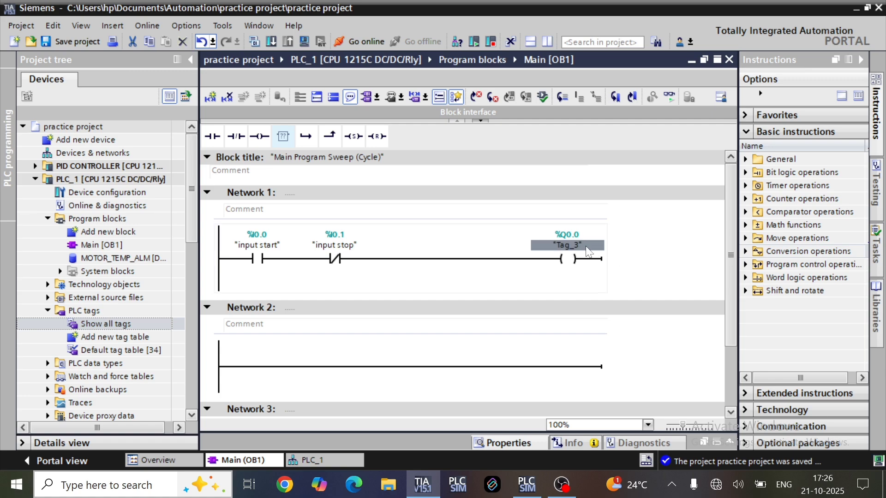
{"action": "double_click", "coordinate": [586, 246]}
{"action": "left_click", "coordinate": [639, 291]}
{"action": "left_click", "coordinate": [555, 261]}
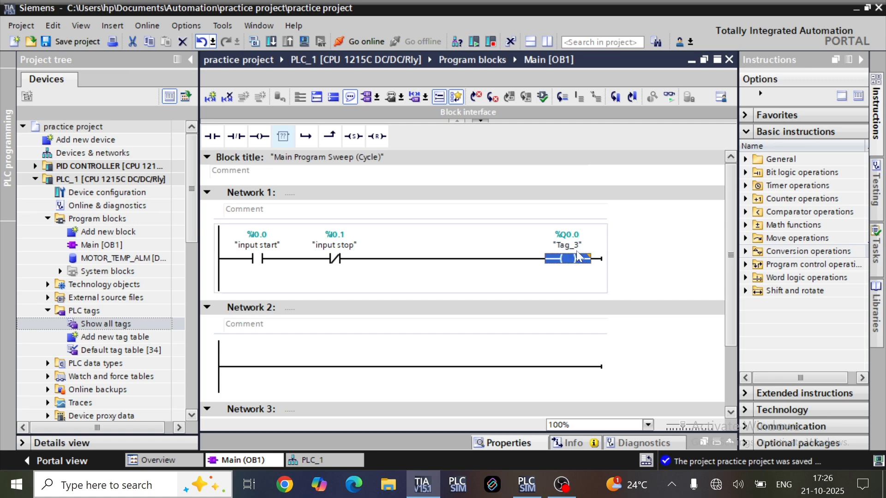
Rename the tag of the Q0.0 coil in Network 1 to "output"
{"action": "left_click", "coordinate": [577, 250]}
{"action": "key", "text": "ctrl+shift+t"}
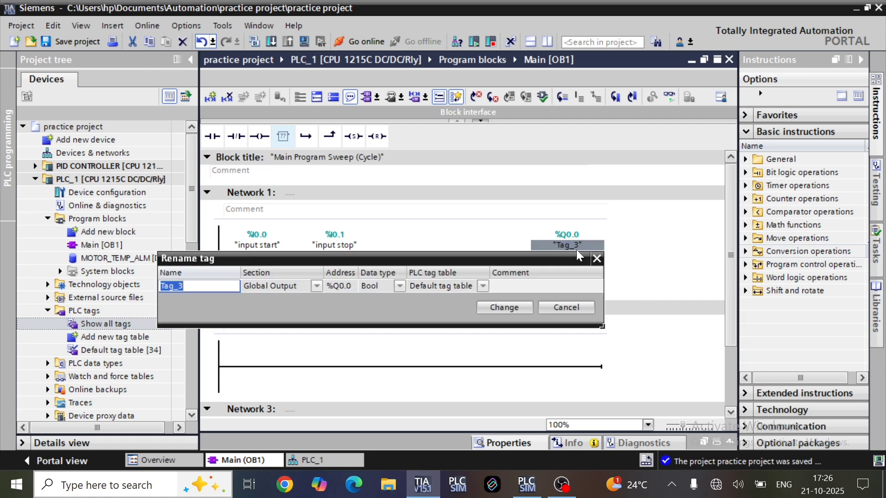
{"action": "type", "text": "output"}
{"action": "key", "text": "Return"}
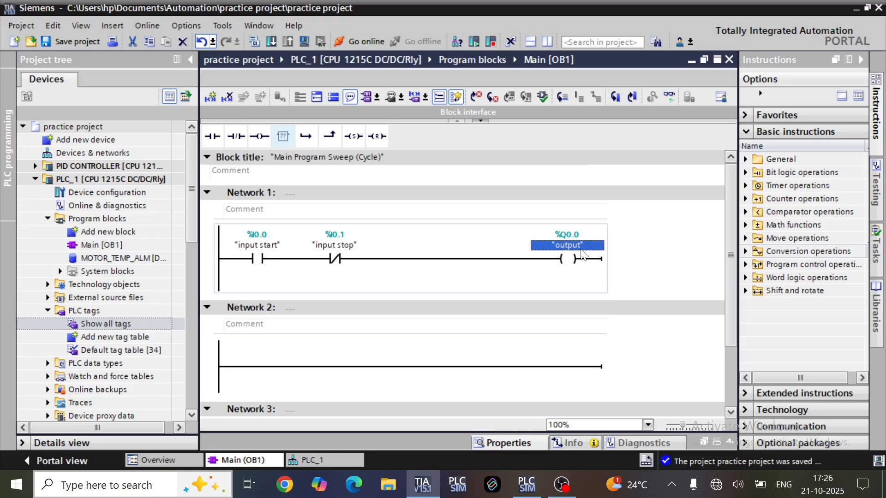
{"action": "left_click", "coordinate": [648, 277]}
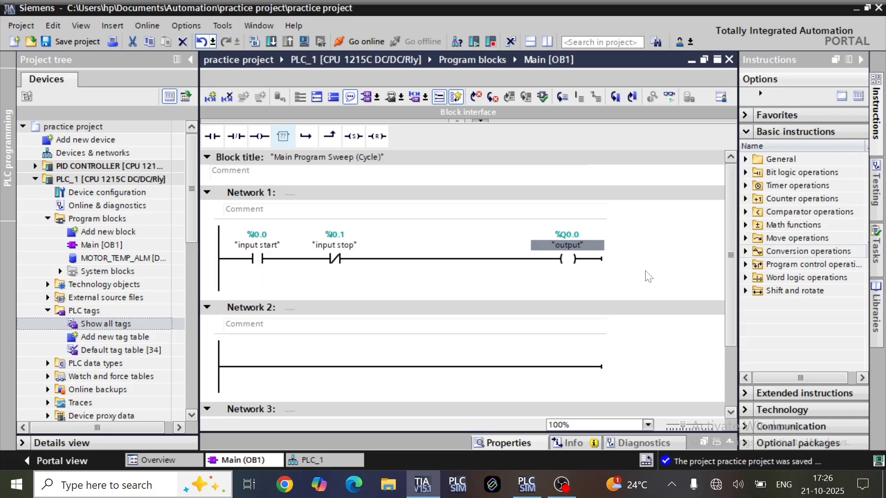
{"action": "left_click", "coordinate": [574, 260]}
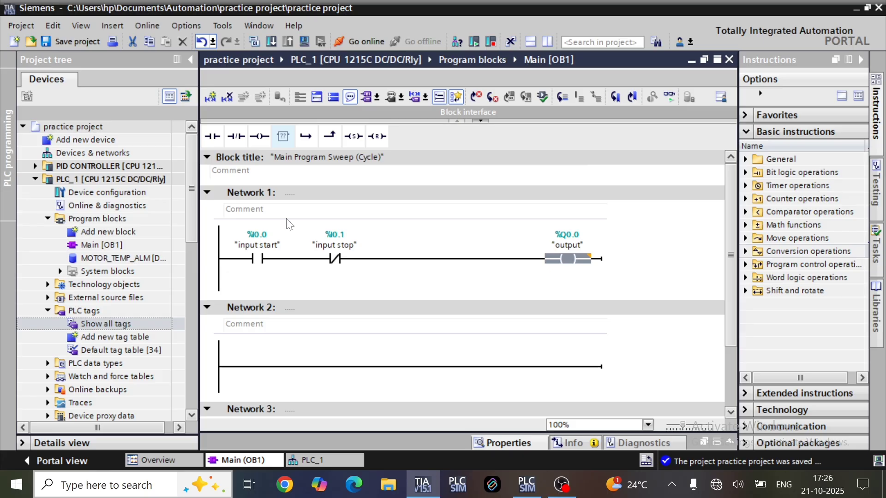
{"action": "left_click", "coordinate": [260, 258]}
{"action": "left_click", "coordinate": [319, 261]}
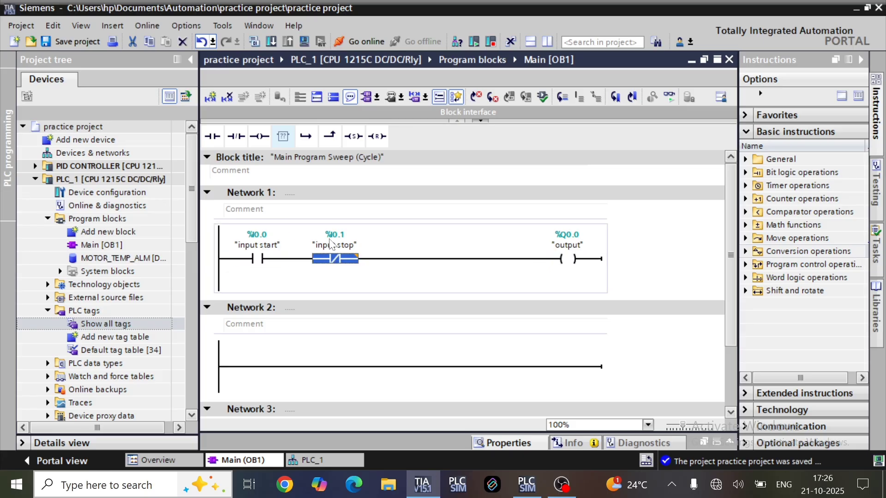
{"action": "left_click", "coordinate": [636, 252]}
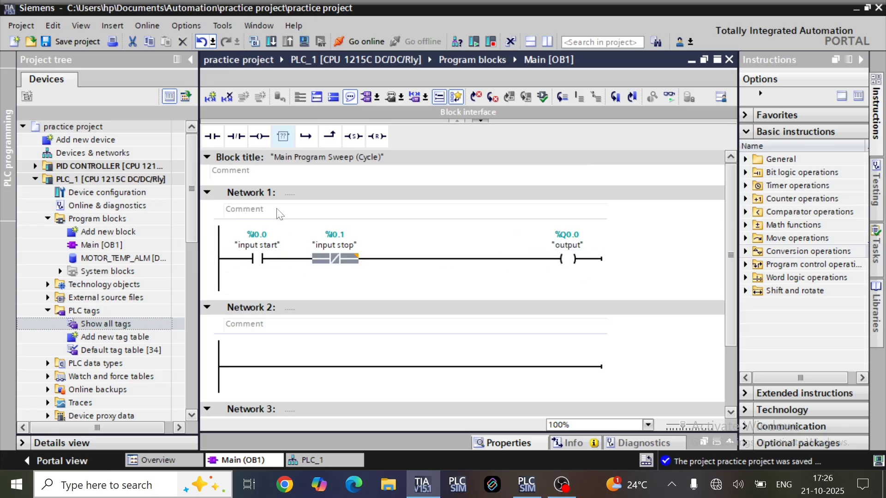
Hide the project tree, save the project and compile the PLC_1 program
{"action": "left_click", "coordinate": [191, 61]}
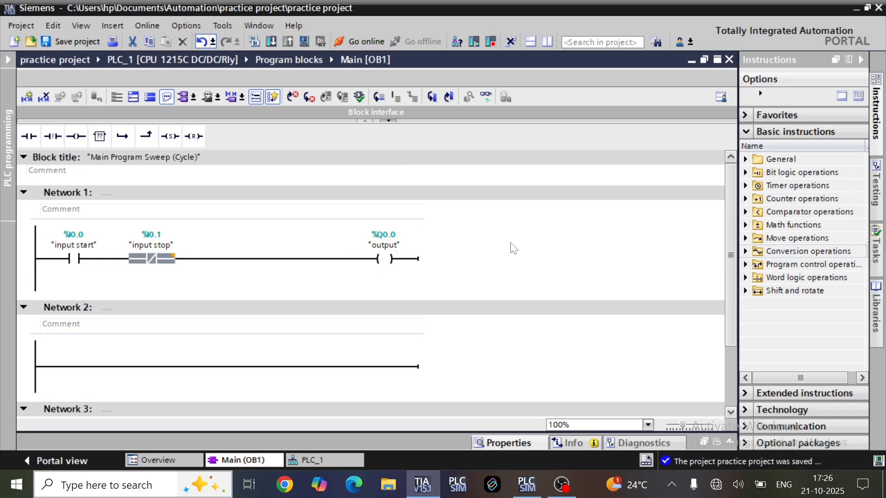
{"action": "left_click", "coordinate": [78, 41]}
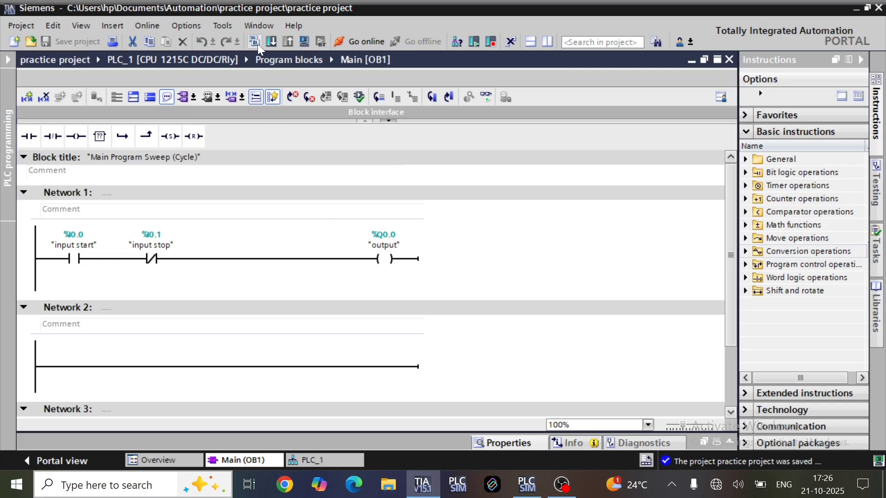
{"action": "left_click", "coordinate": [254, 42]}
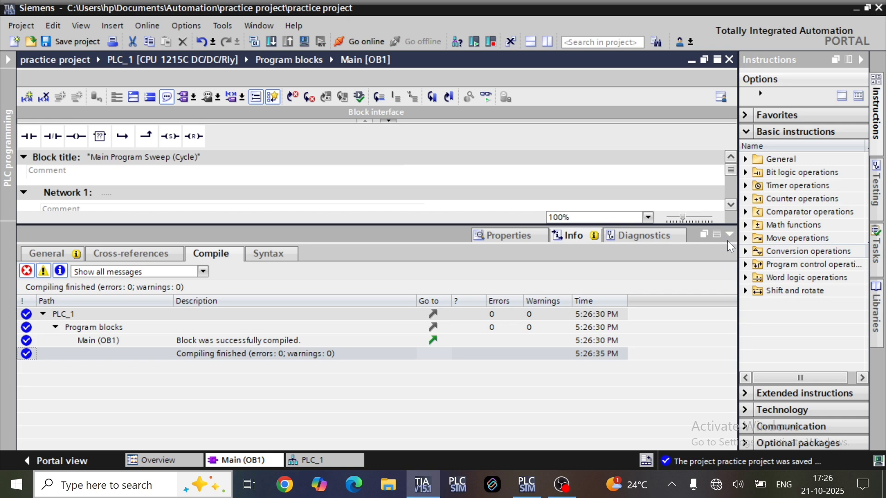
{"action": "left_click", "coordinate": [729, 234]}
Download the program to the simulated PLC_1, with the data block action set to Re-initialize
{"action": "left_click", "coordinate": [275, 39]}
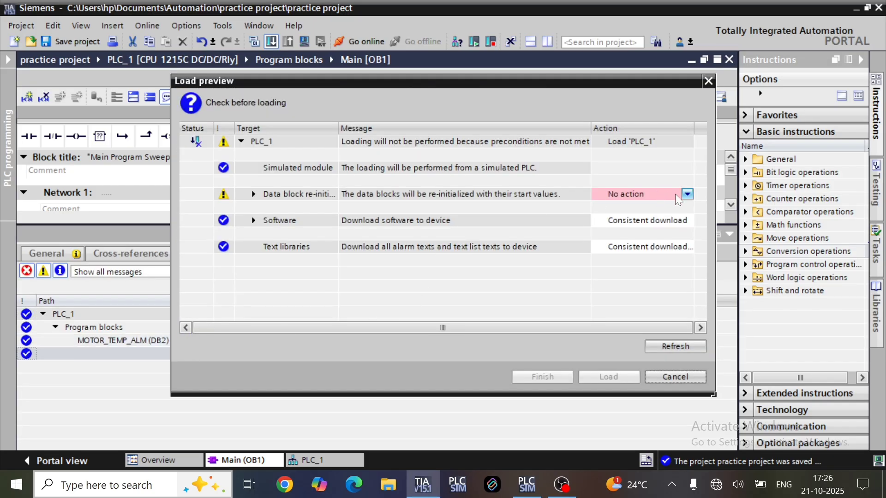
{"action": "left_click", "coordinate": [687, 195]}
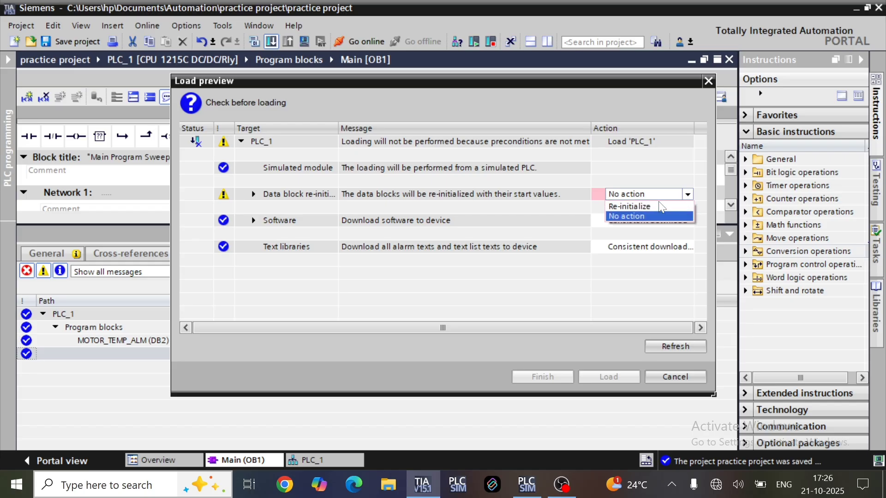
{"action": "left_click", "coordinate": [653, 206]}
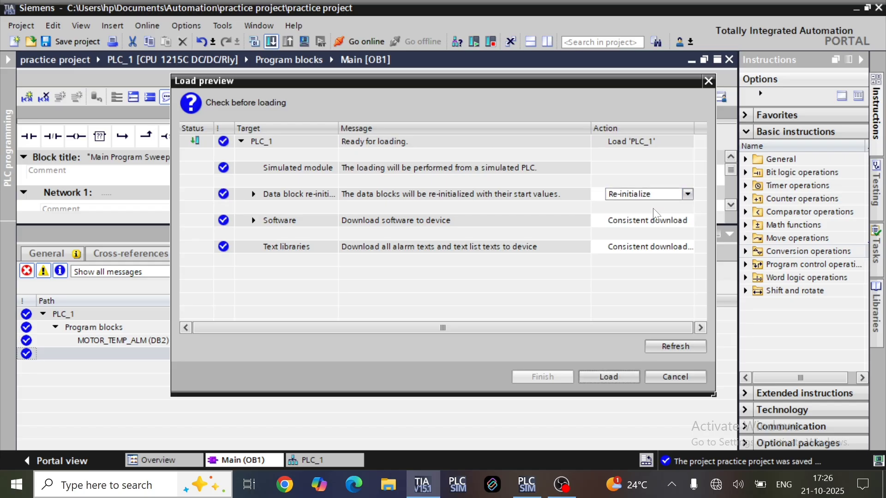
{"action": "left_click", "coordinate": [594, 377]}
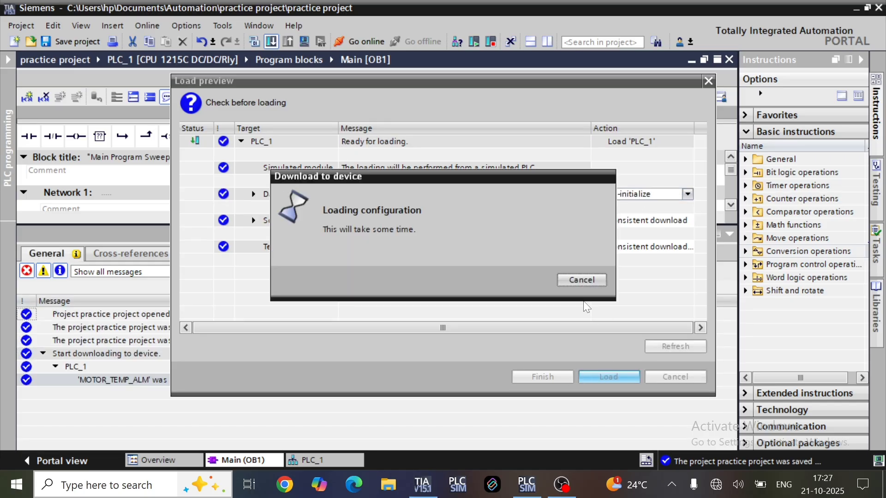
{"action": "left_click", "coordinate": [543, 377]}
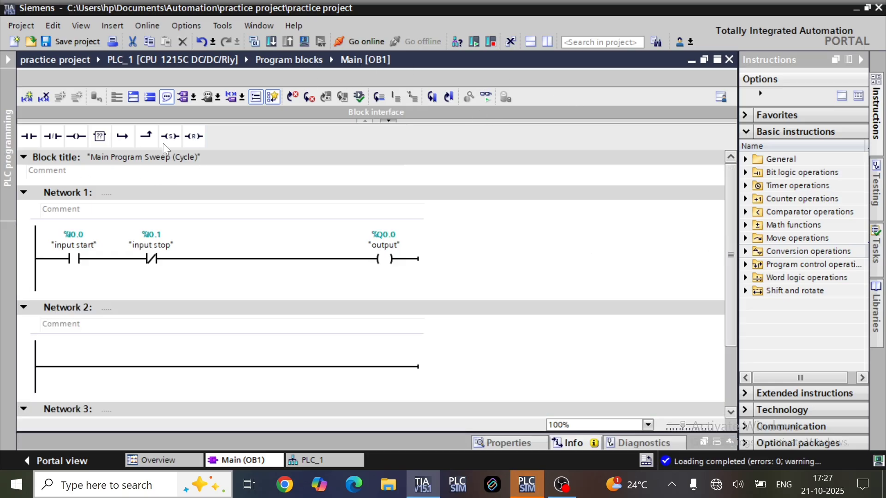
Show the project tree again, turn on online monitoring for the Main block, and narrow the tree slightly
{"action": "left_click", "coordinate": [8, 178]}
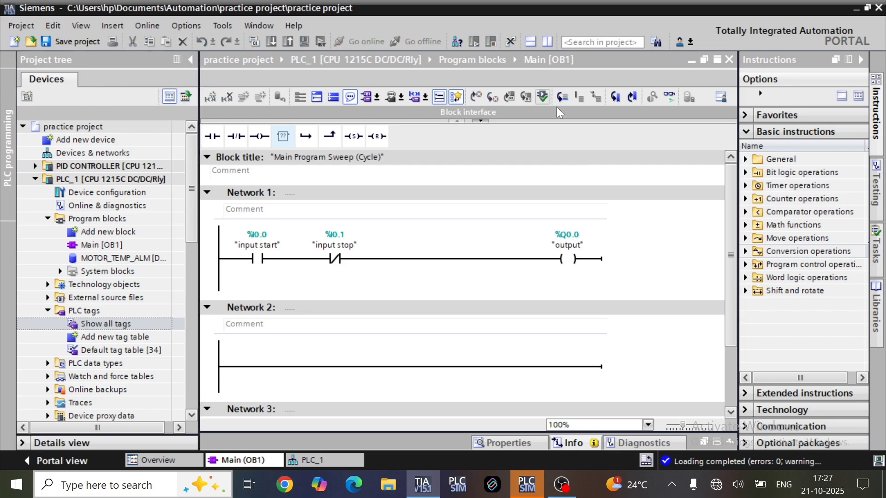
{"action": "left_click", "coordinate": [669, 97]}
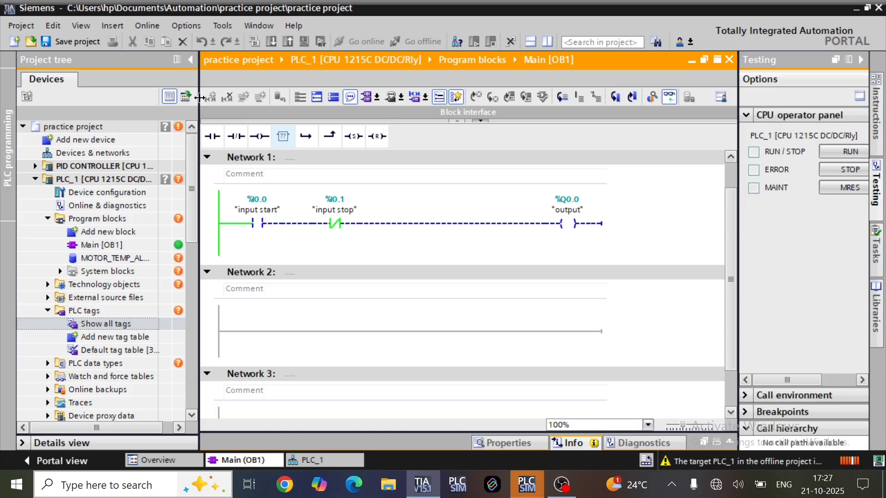
{"action": "left_click_drag", "start_coordinate": [199, 106], "coordinate": [178, 105]}
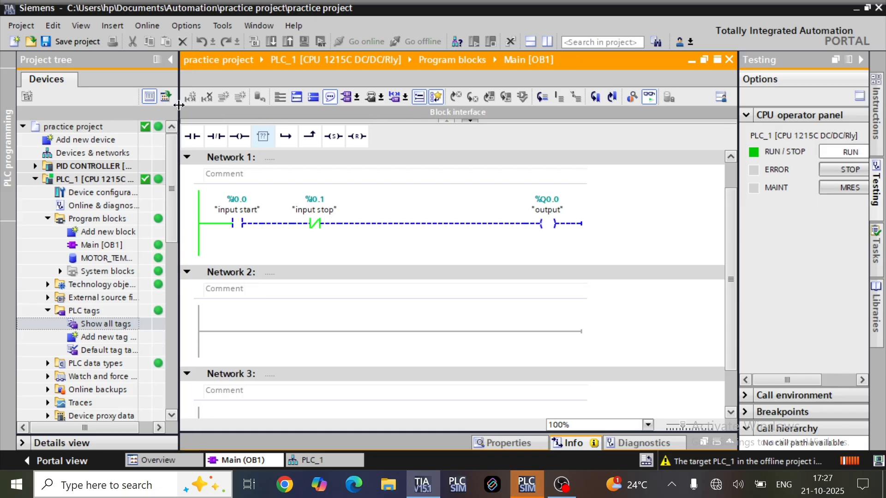
{"action": "left_click", "coordinate": [158, 124]}
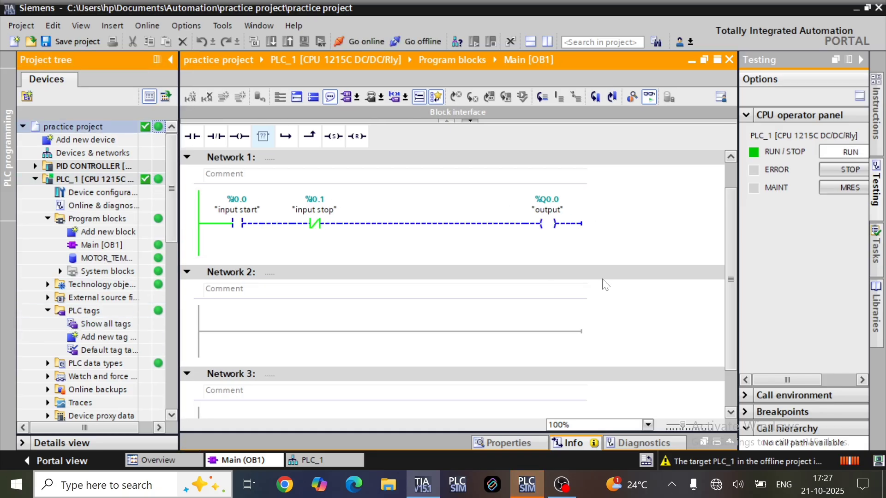
{"action": "left_click", "coordinate": [632, 249]}
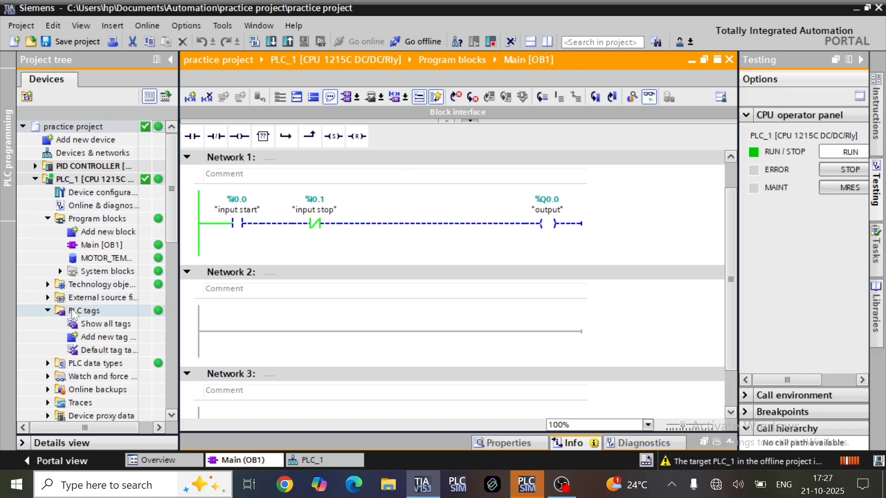
Collapse the PLC tags folder and open the force table from the Watch and force tables of PLC_1
{"action": "left_click", "coordinate": [56, 314]}
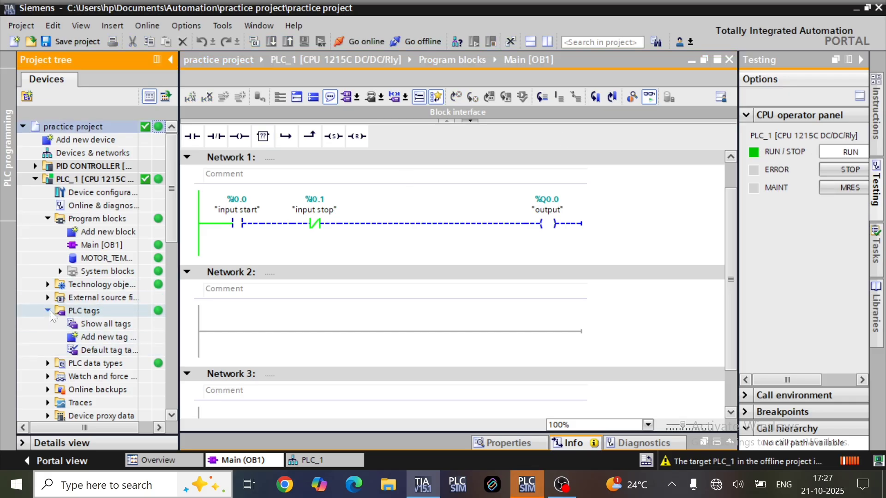
{"action": "left_click", "coordinate": [48, 310]}
{"action": "left_click", "coordinate": [82, 337]}
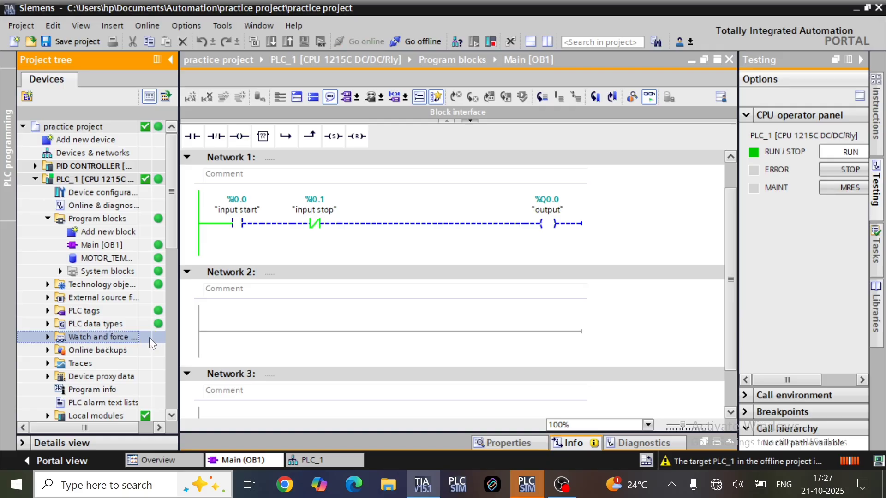
{"action": "left_click", "coordinate": [48, 338]}
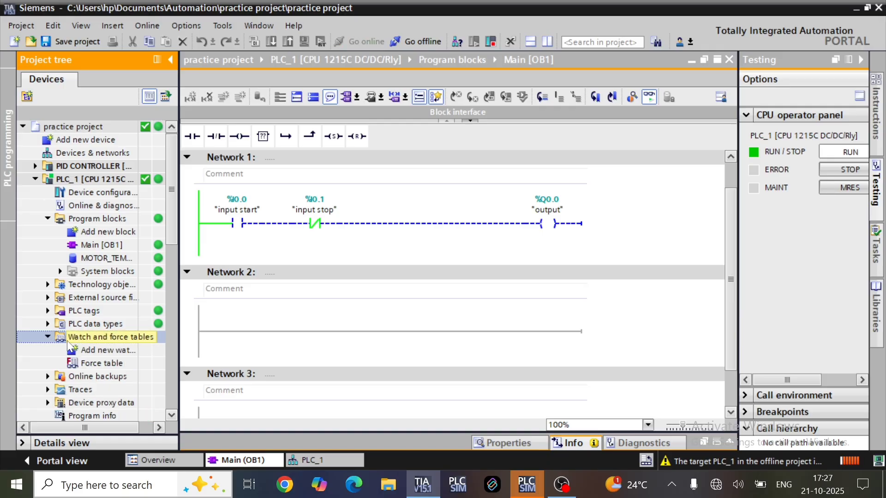
{"action": "double_click", "coordinate": [97, 363]}
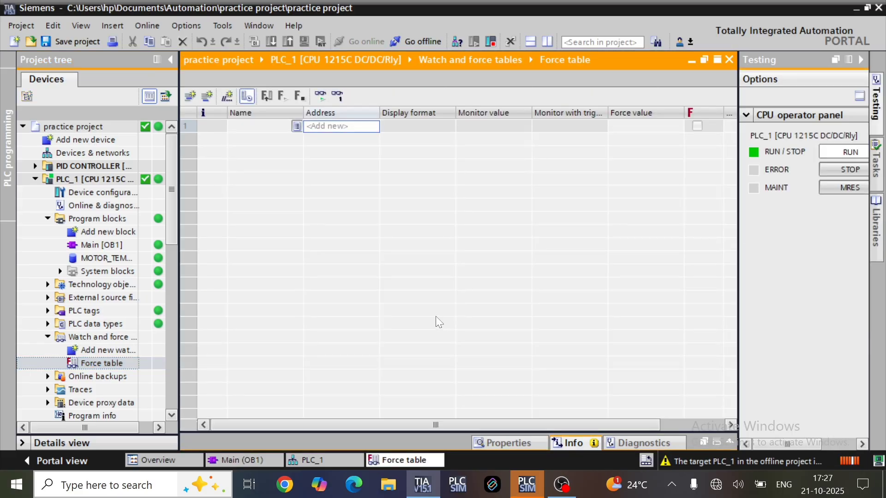
Split the editor area vertically, hide the project tree, and narrow the force table to show Network 1 of Main up to its output coil
{"action": "left_click", "coordinate": [545, 41]}
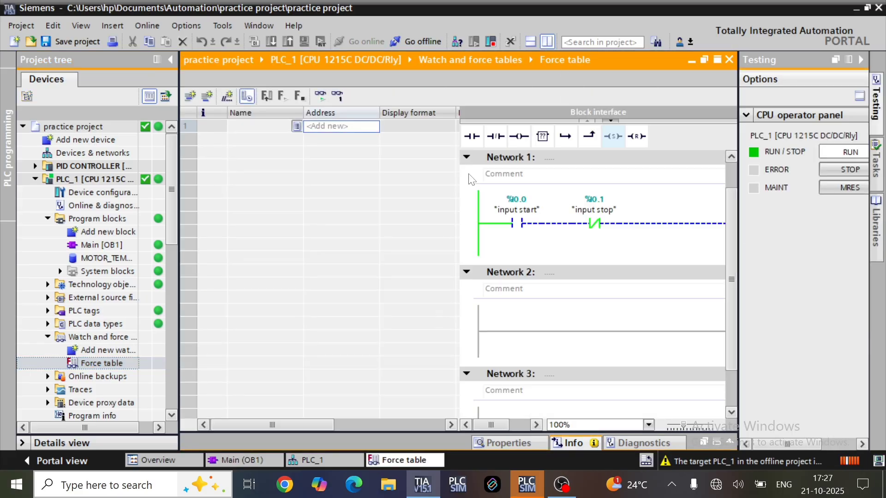
{"action": "left_click", "coordinate": [170, 60]}
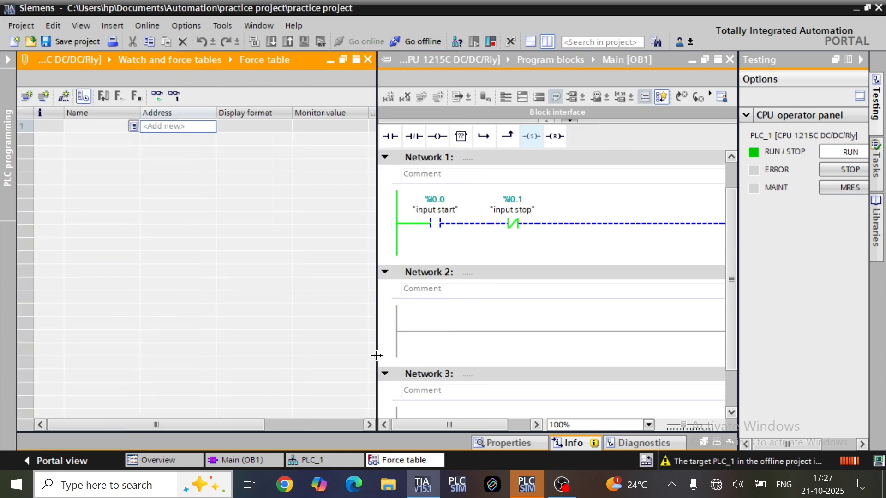
{"action": "left_click_drag", "start_coordinate": [374, 353], "coordinate": [340, 352]}
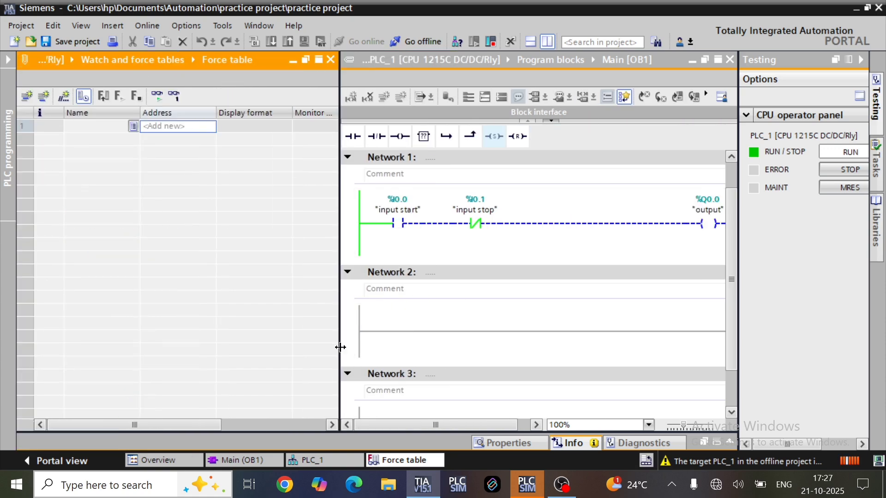
{"action": "left_click_drag", "start_coordinate": [499, 422], "coordinate": [498, 427]}
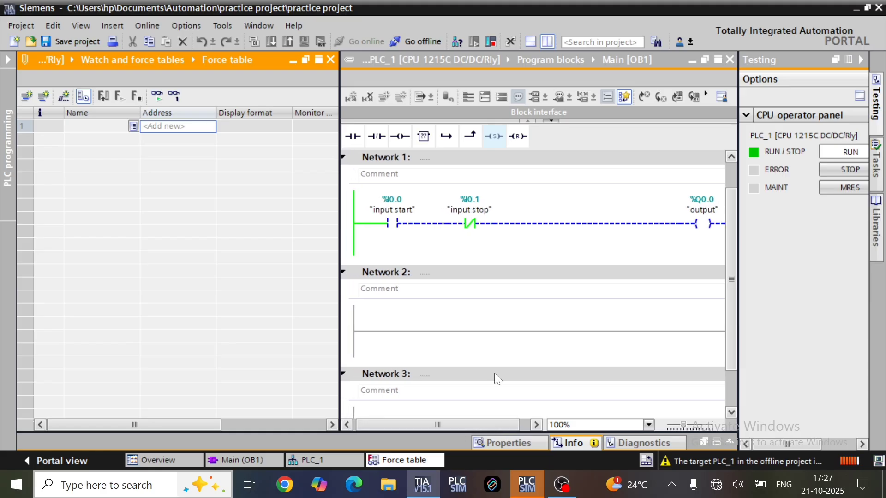
Add the "input start" tag (%I0.0:P) to the first row of the force table
{"action": "left_click", "coordinate": [397, 226]}
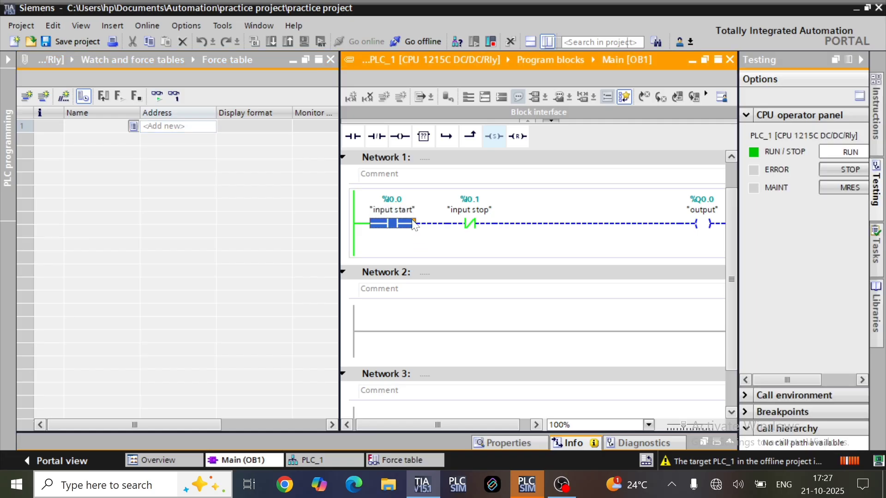
{"action": "left_click", "coordinate": [84, 128]}
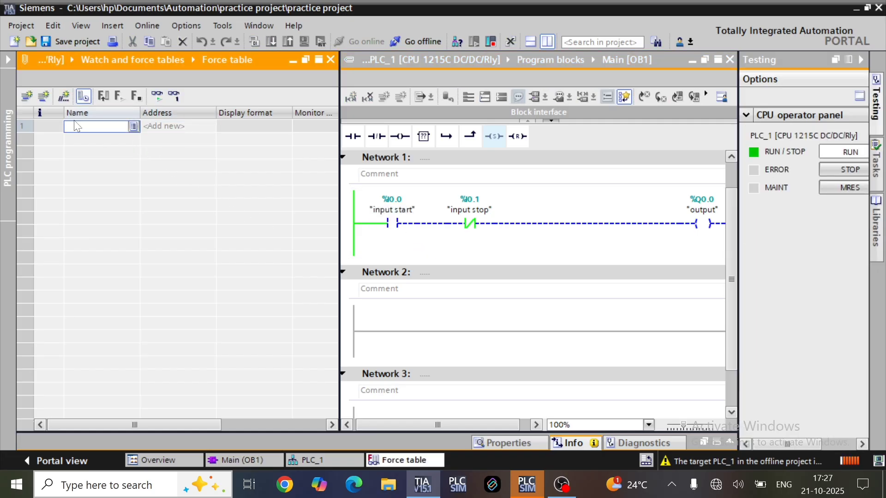
{"action": "left_click", "coordinate": [133, 126]}
{"action": "left_click", "coordinate": [127, 136]}
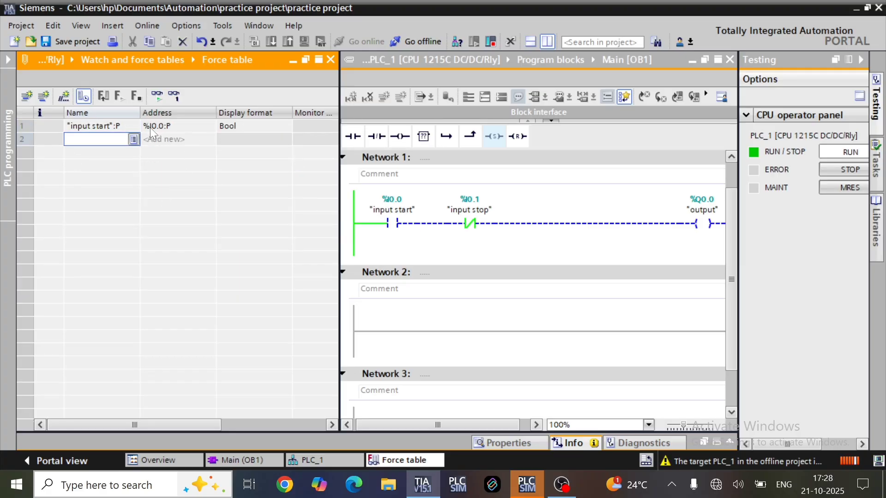
Set the force value of the "input start" row in the force table to 1
{"action": "left_click", "coordinate": [255, 125]}
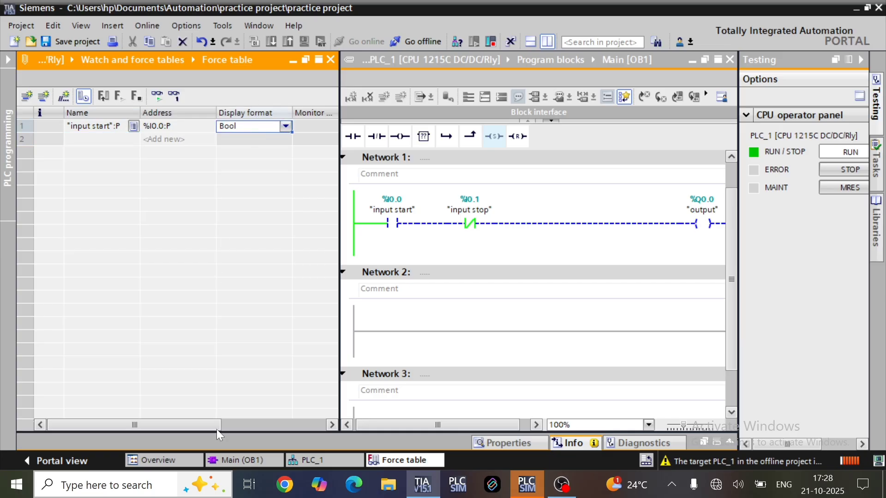
{"action": "left_click_drag", "start_coordinate": [217, 428], "coordinate": [256, 425]}
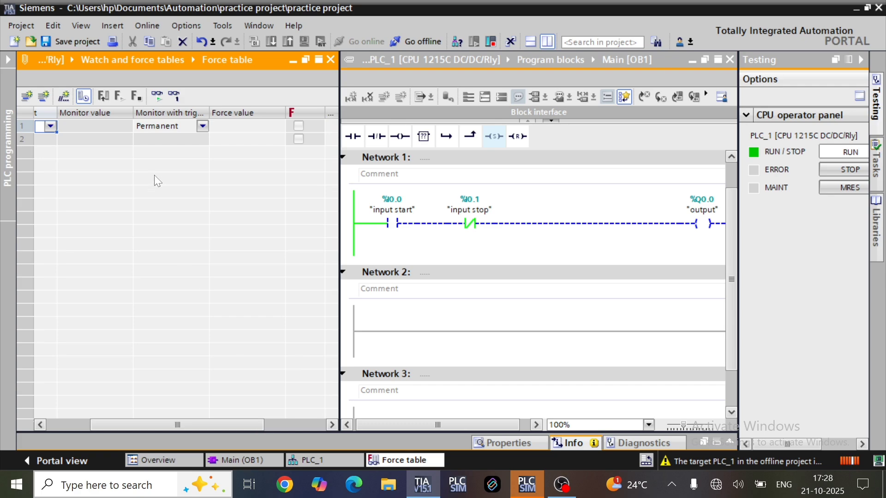
{"action": "left_click", "coordinate": [99, 122]}
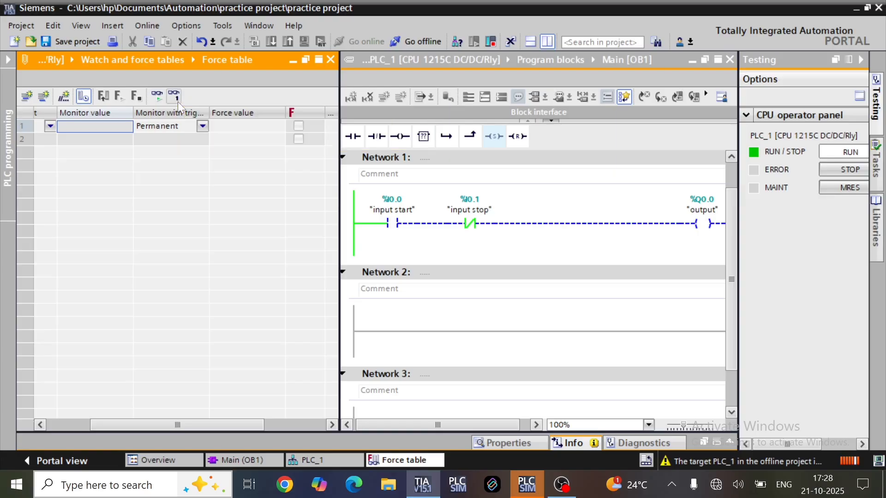
{"action": "left_click", "coordinate": [236, 126]}
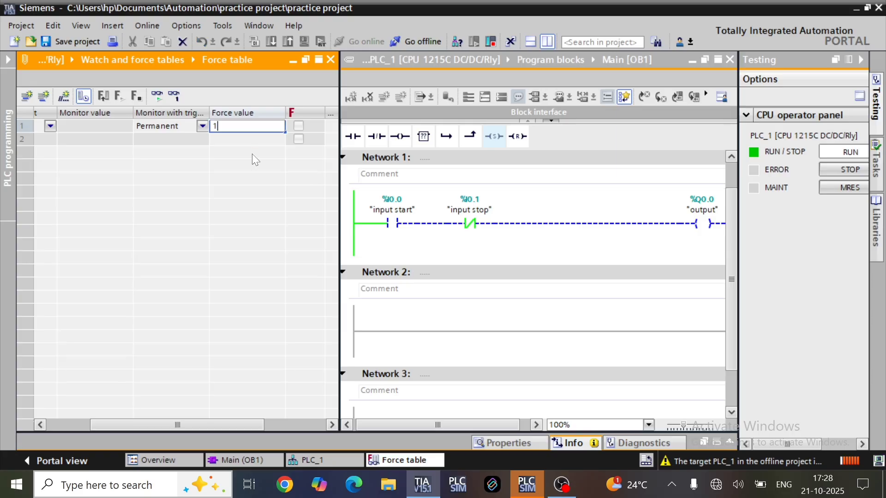
{"action": "key", "text": "Return"}
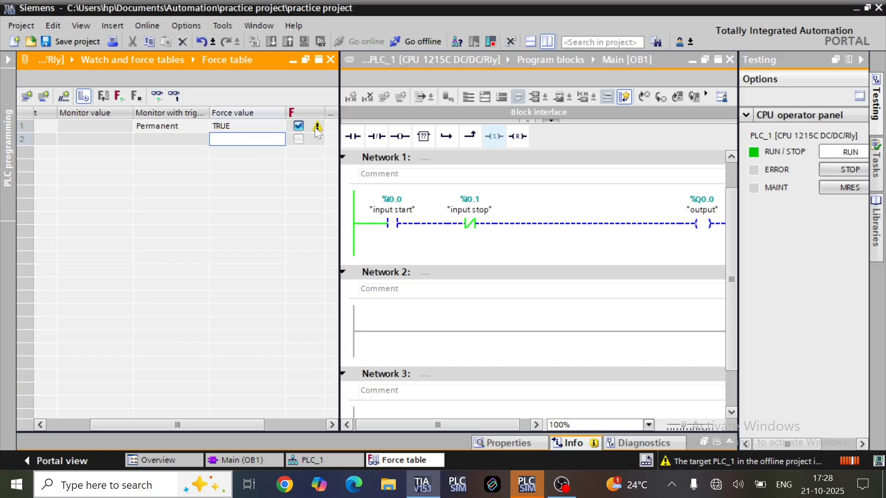
Deselect the "input start" row for forcing and delete its force value
{"action": "mouse_move", "coordinate": [317, 131]}
{"action": "left_click", "coordinate": [299, 131]}
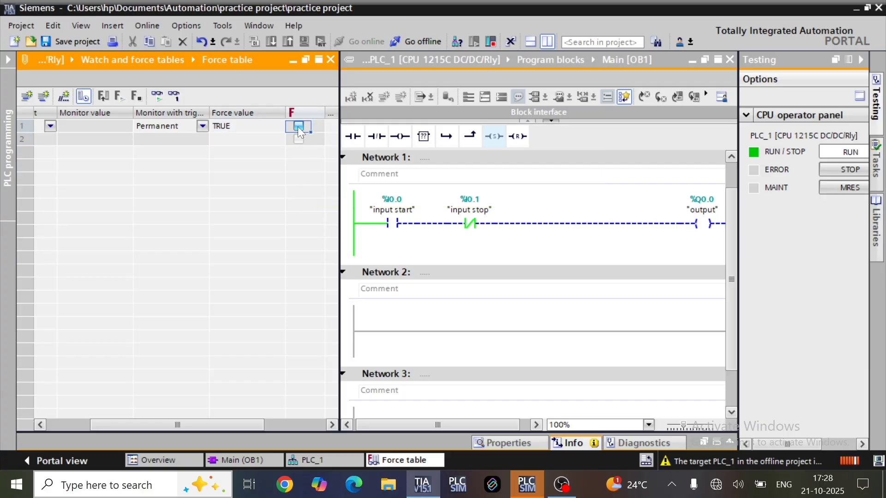
{"action": "left_click", "coordinate": [298, 127]}
{"action": "left_click", "coordinate": [298, 126]}
{"action": "left_click", "coordinate": [240, 129]}
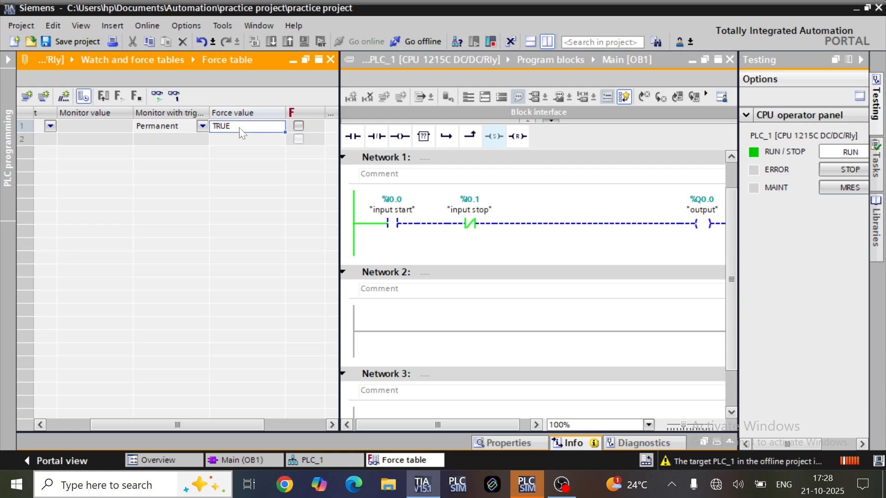
{"action": "key", "text": "BackSpace"}
{"action": "left_click", "coordinate": [233, 165]}
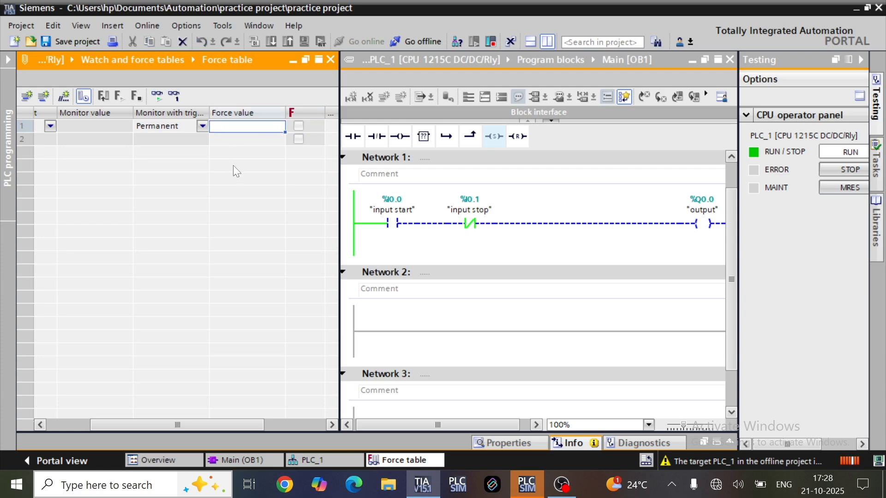
{"action": "left_click", "coordinate": [300, 126]}
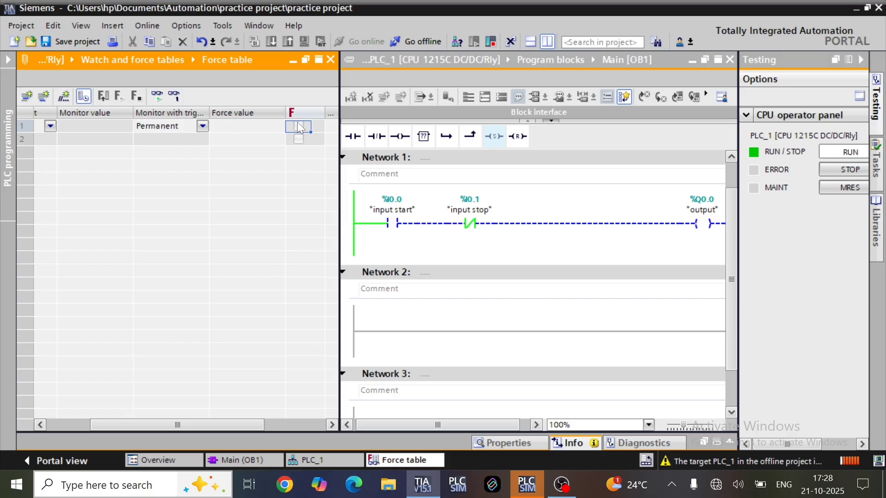
Enter 1 again as the force value for "input start"
{"action": "left_click", "coordinate": [261, 126]}
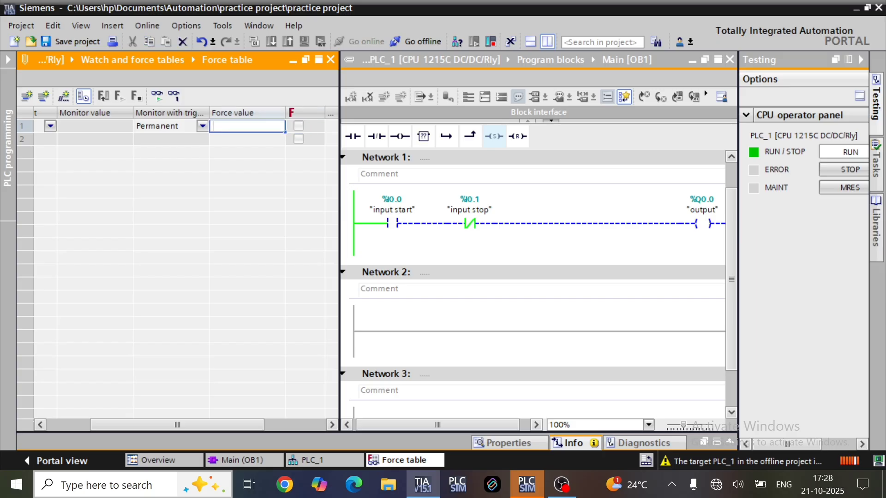
{"action": "type", "text": "1"}
{"action": "left_click", "coordinate": [246, 136]}
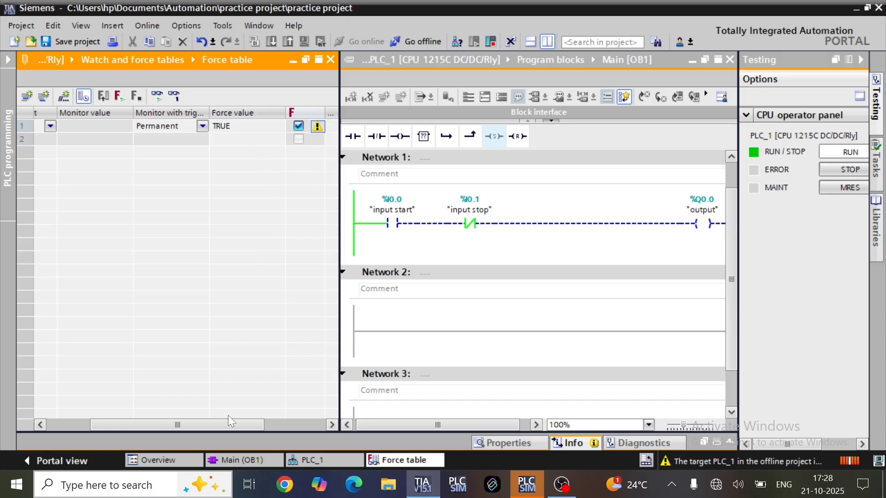
Force "input start" to 1 on PLC_1, confirm the start of forcing, and check the rung in Network 1 of Main
{"action": "left_click_drag", "start_coordinate": [228, 422], "coordinate": [187, 430]}
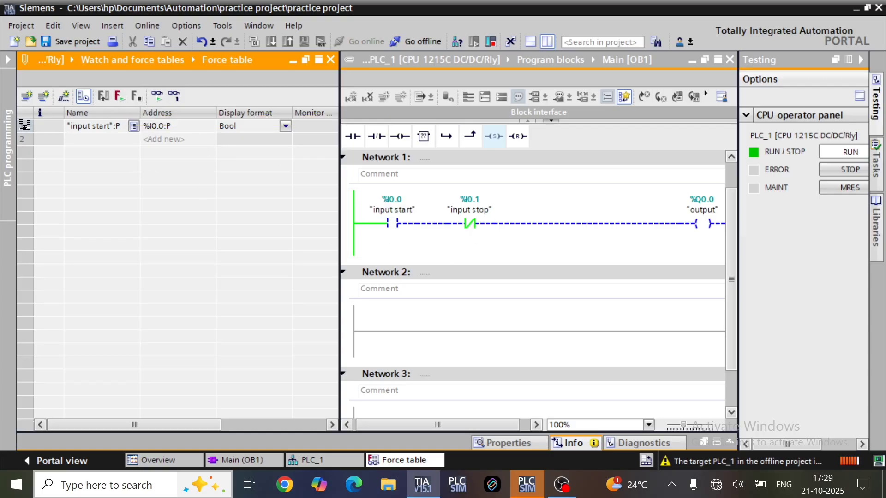
{"action": "left_click", "coordinate": [24, 126]}
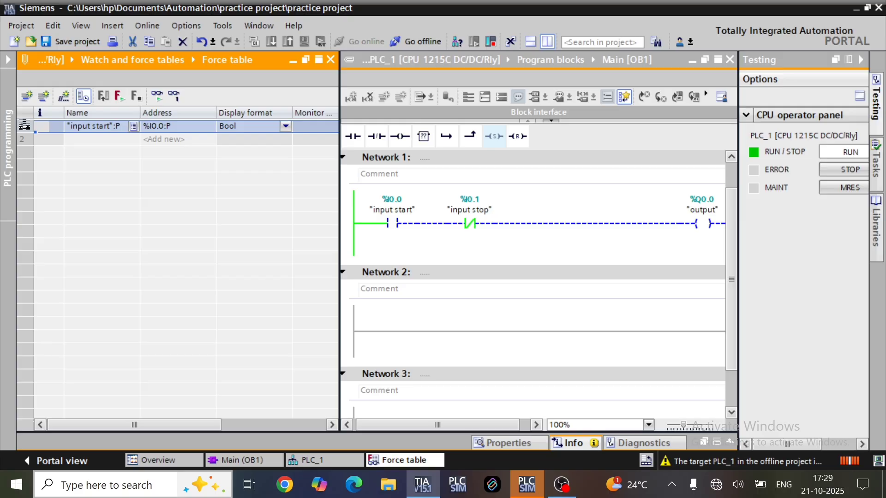
{"action": "right_click", "coordinate": [25, 126]}
{"action": "mouse_move", "coordinate": [84, 139]}
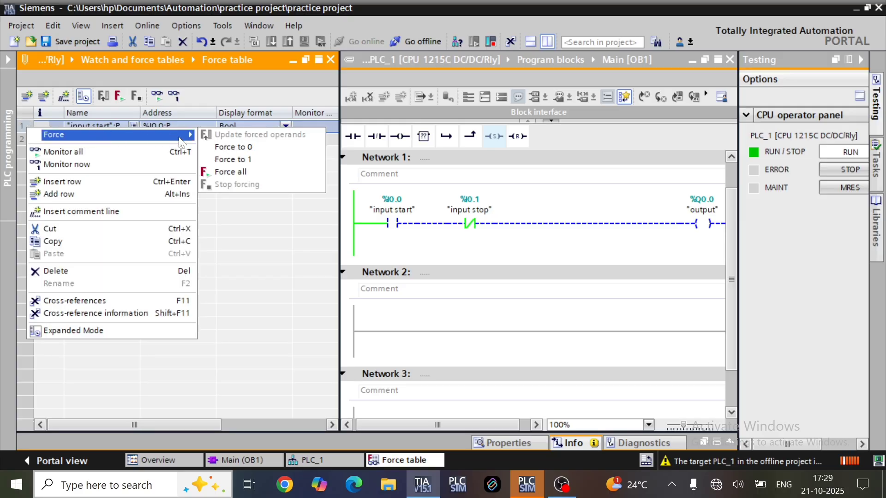
{"action": "left_click", "coordinate": [238, 159]}
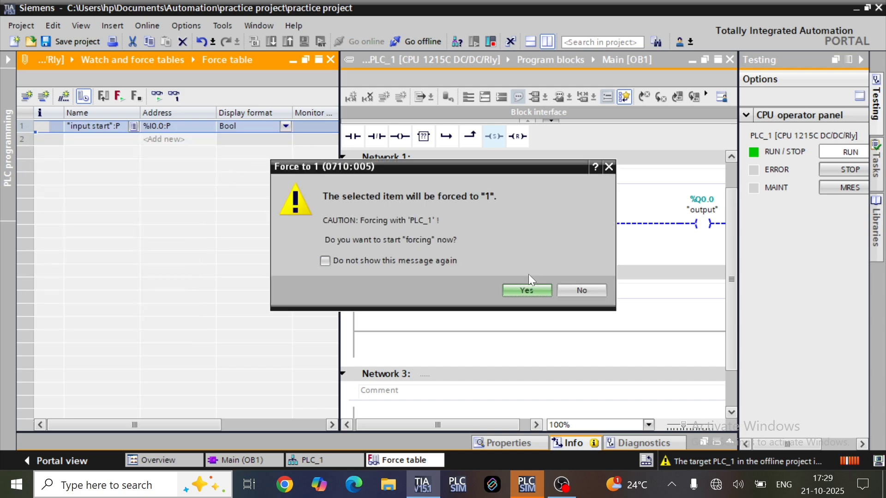
{"action": "left_click", "coordinate": [527, 290]}
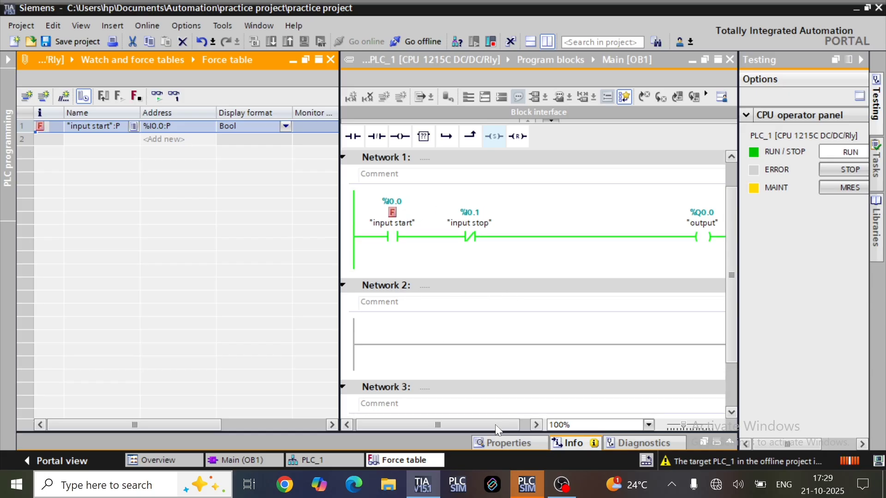
{"action": "left_click", "coordinate": [442, 305]}
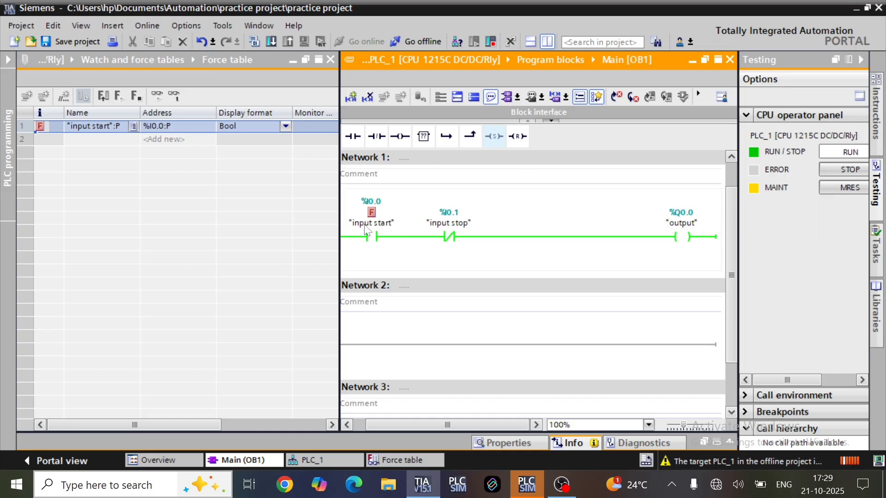
{"action": "left_click_drag", "start_coordinate": [419, 425], "coordinate": [406, 425]}
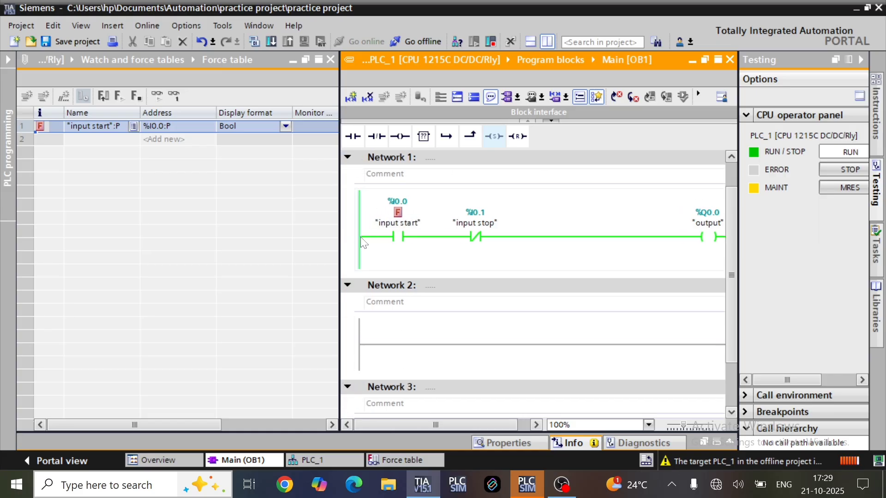
{"action": "left_click", "coordinate": [398, 236]}
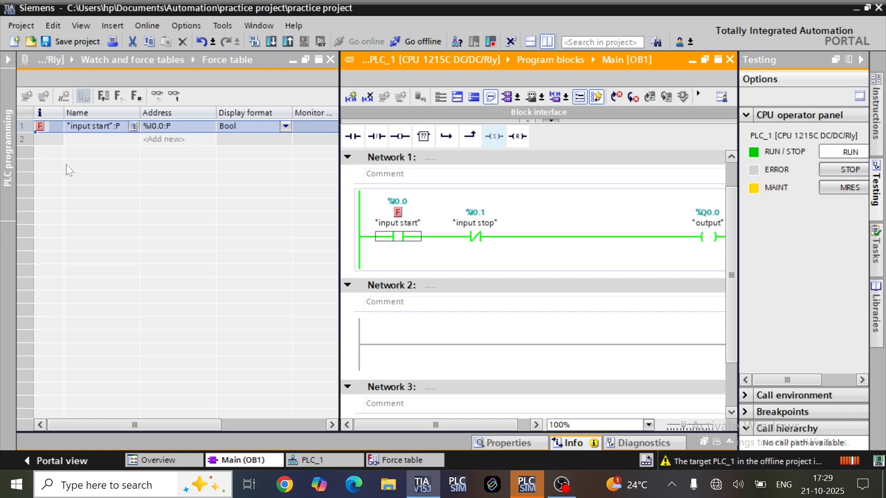
Stop forcing "input start" from its force table row and confirm the action
{"action": "left_click", "coordinate": [54, 129]}
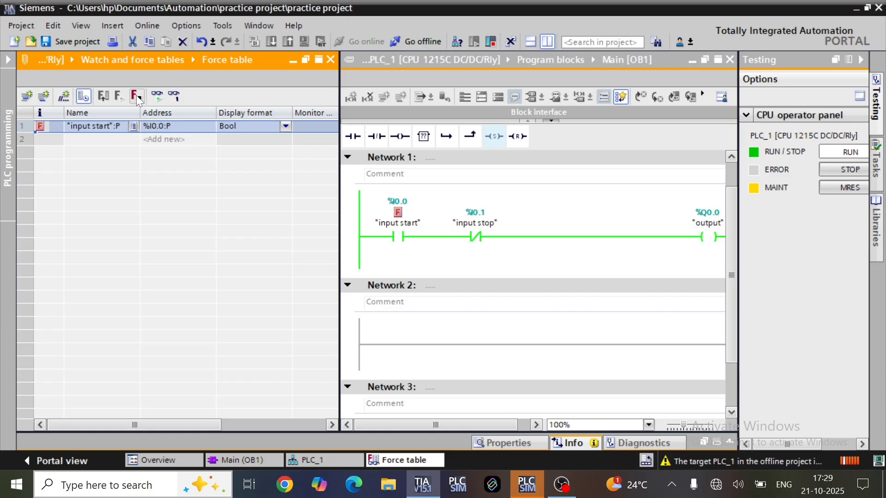
{"action": "right_click", "coordinate": [27, 126]}
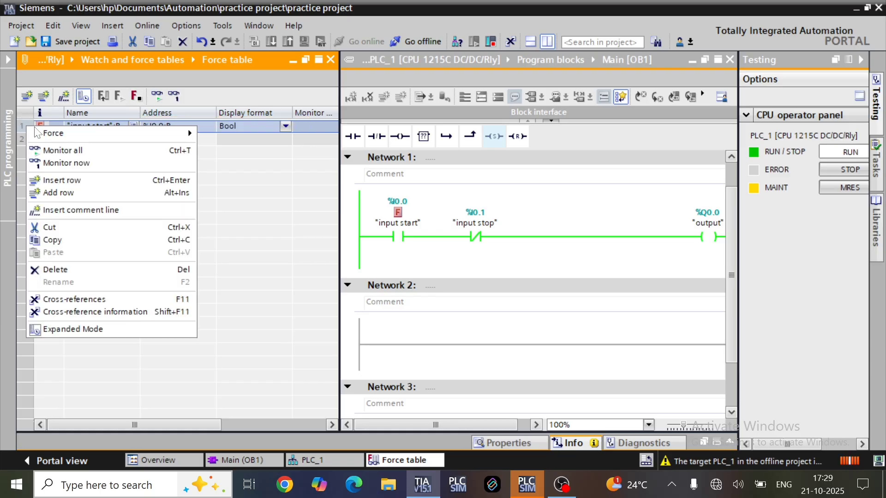
{"action": "mouse_move", "coordinate": [47, 134]}
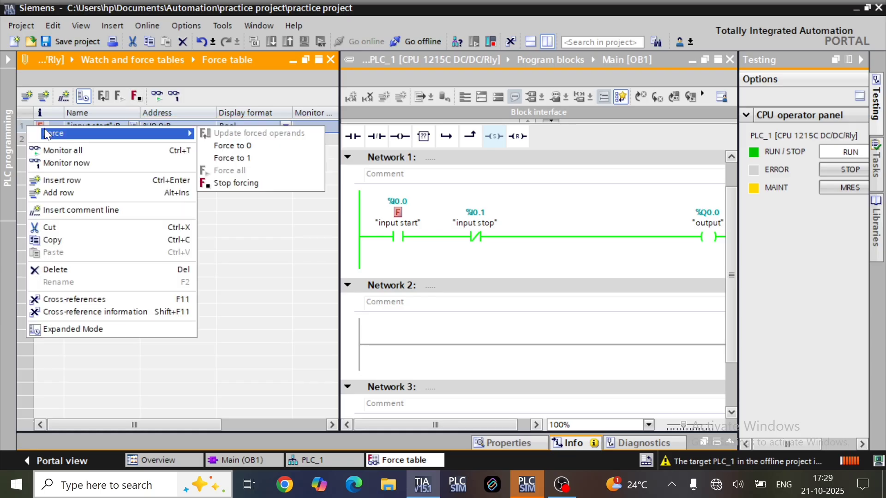
{"action": "left_click", "coordinate": [225, 183]}
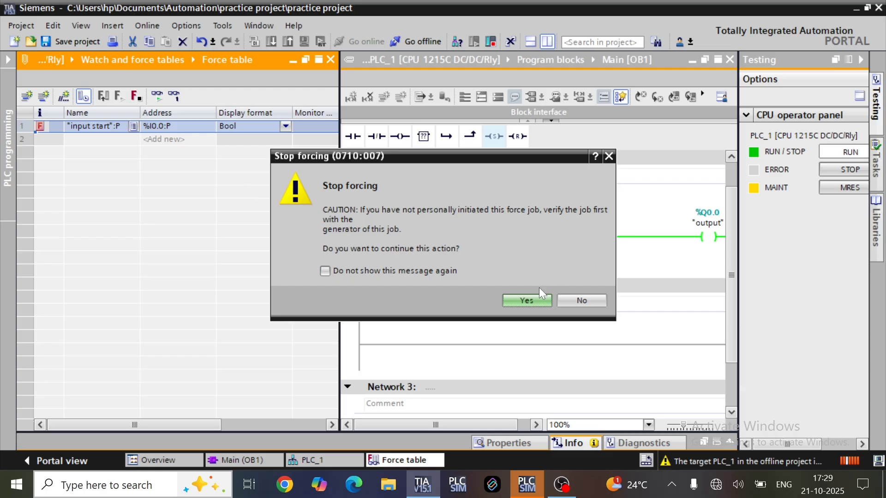
{"action": "left_click", "coordinate": [525, 300]}
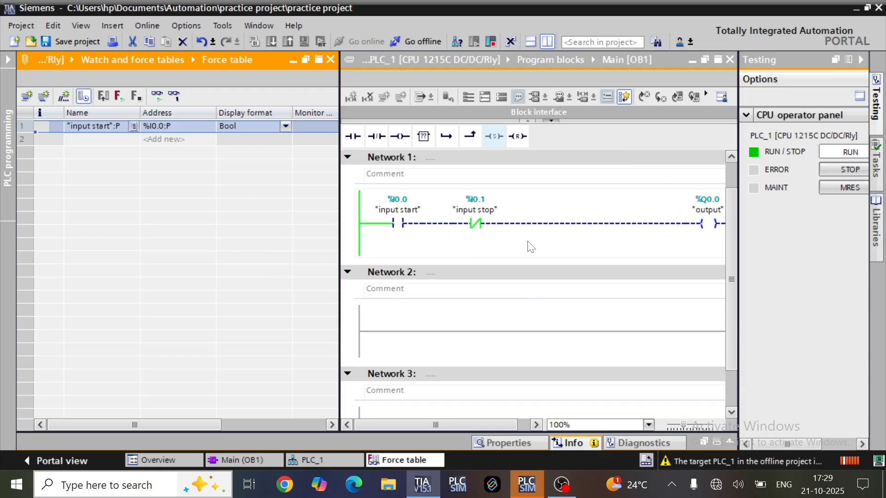
Add the "input stop" tag (%I0.1:P) to the second row of the force table
{"action": "left_click", "coordinate": [73, 139]}
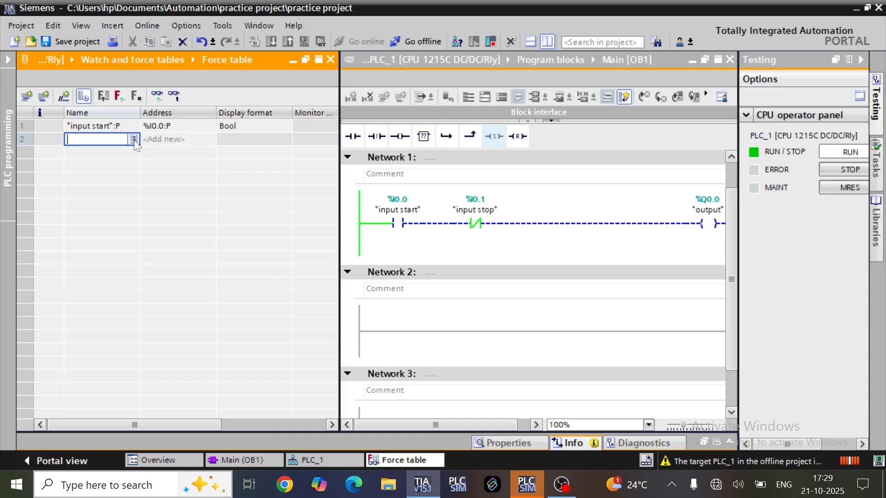
{"action": "left_click", "coordinate": [134, 139]}
{"action": "double_click", "coordinate": [110, 166]}
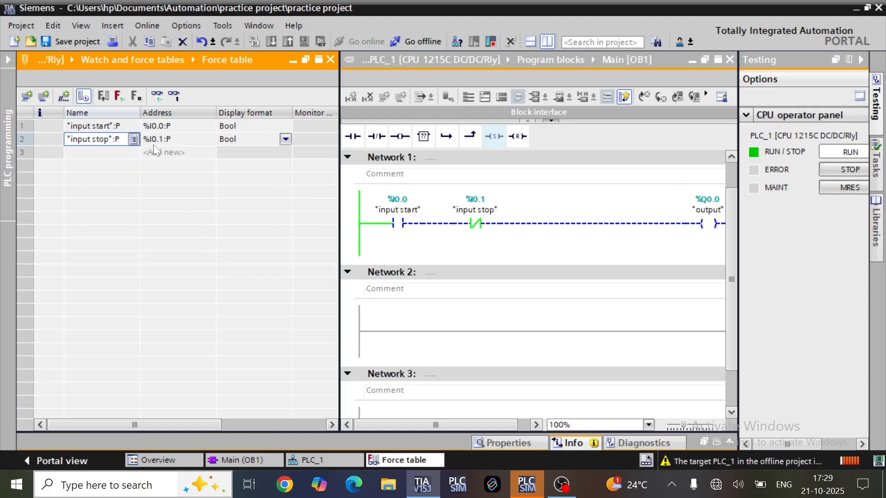
Force "input stop" to 1 on PLC_1, confirm the start of forcing, and check its contact in Network 1 of Main
{"action": "left_click", "coordinate": [22, 139]}
{"action": "right_click", "coordinate": [22, 140]}
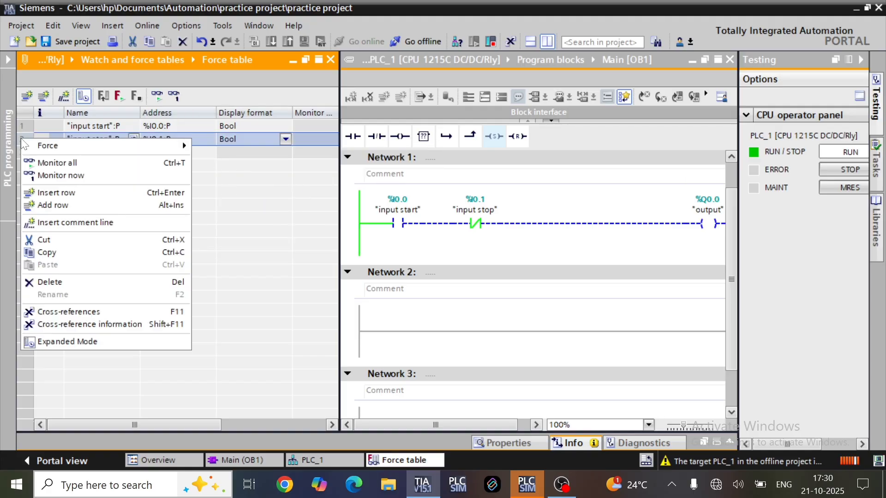
{"action": "mouse_move", "coordinate": [55, 146]}
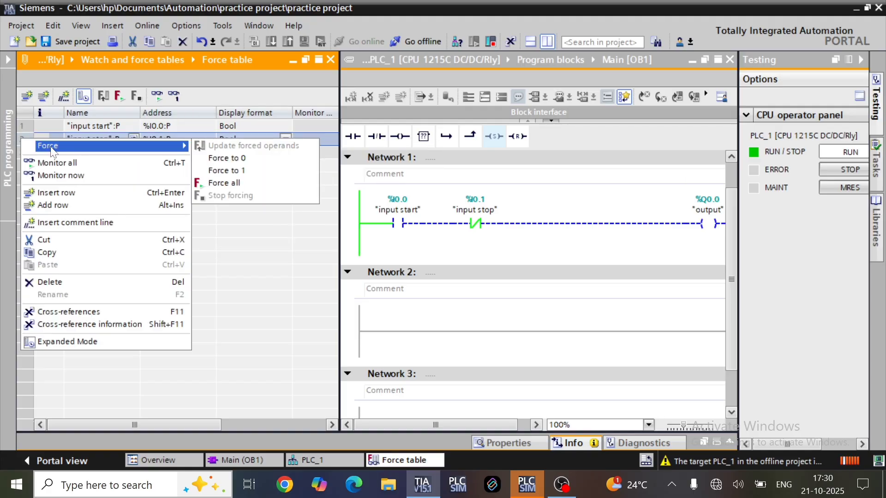
{"action": "left_click", "coordinate": [224, 171]}
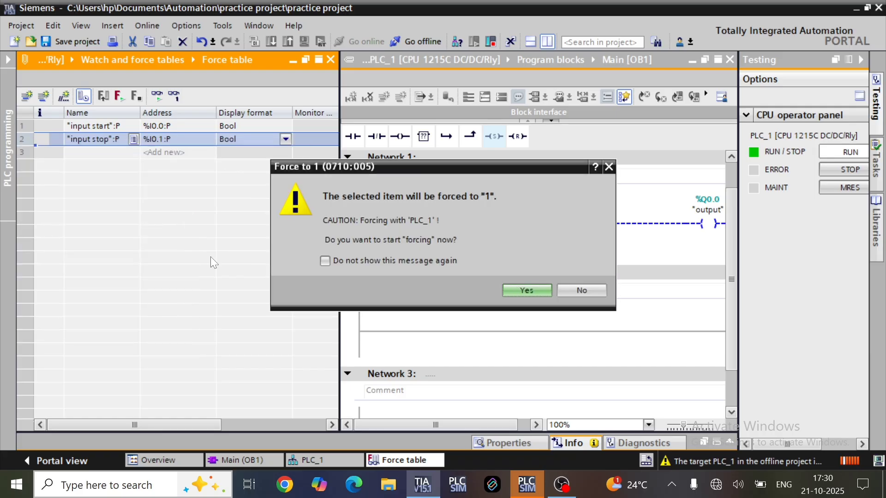
{"action": "left_click", "coordinate": [526, 291]}
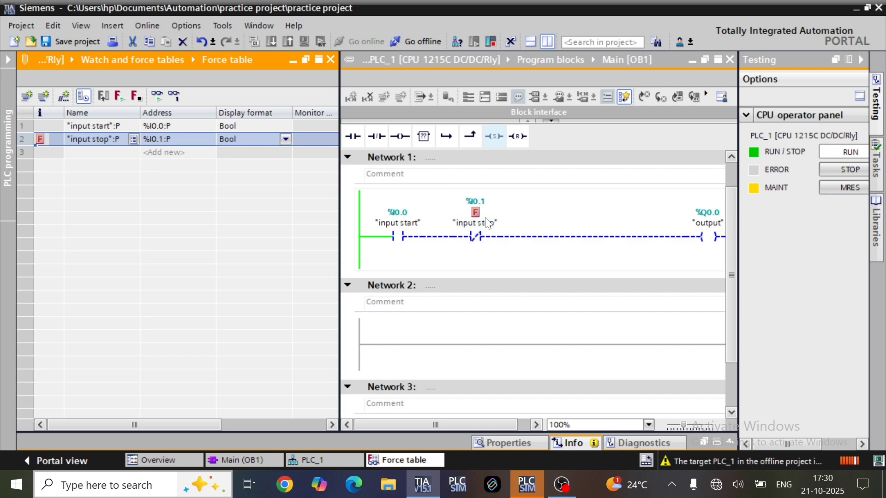
{"action": "left_click", "coordinate": [476, 214]}
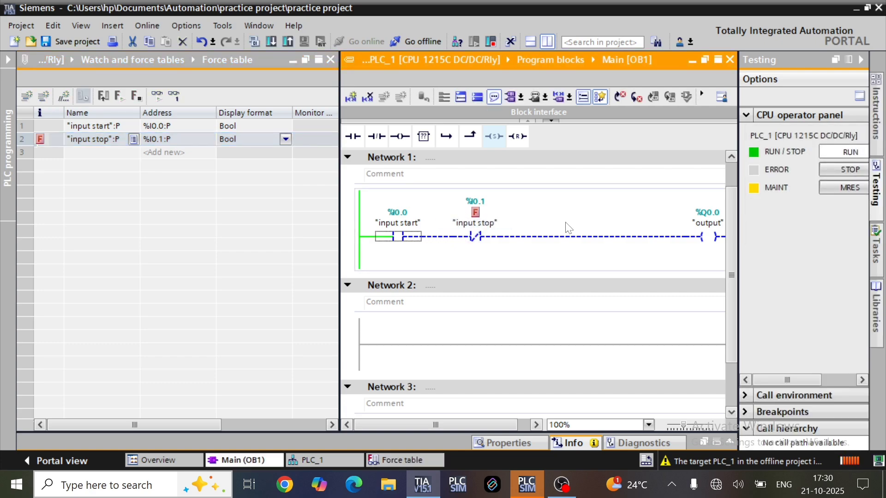
{"action": "left_click", "coordinate": [491, 245]}
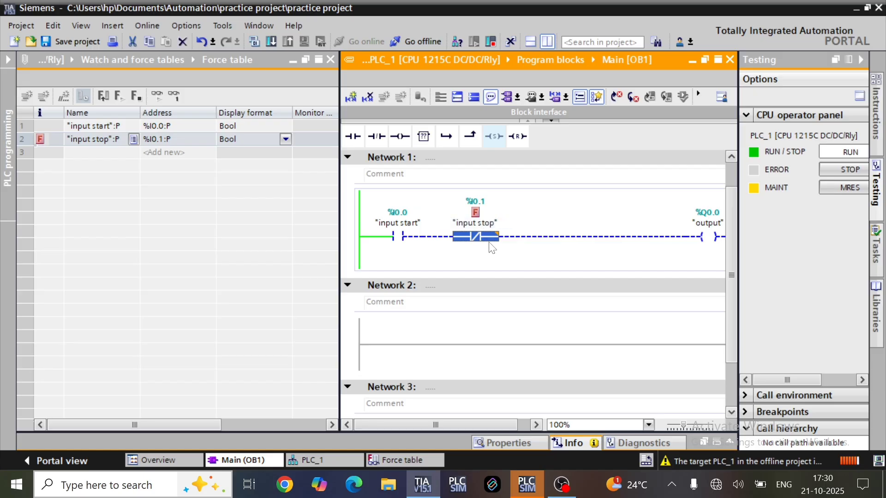
{"action": "left_click", "coordinate": [525, 213]}
Stop forcing "input stop" from its force table row and confirm the action
{"action": "right_click", "coordinate": [30, 146]}
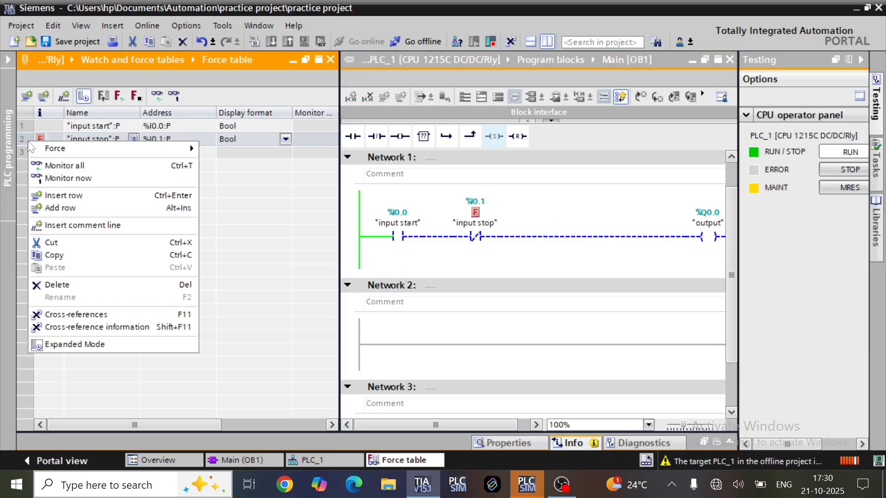
{"action": "mouse_move", "coordinate": [46, 148]}
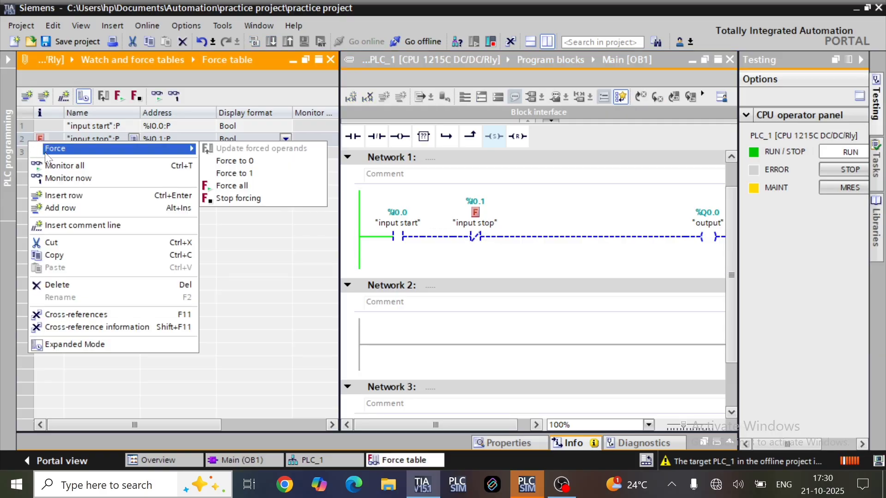
{"action": "left_click", "coordinate": [259, 199]}
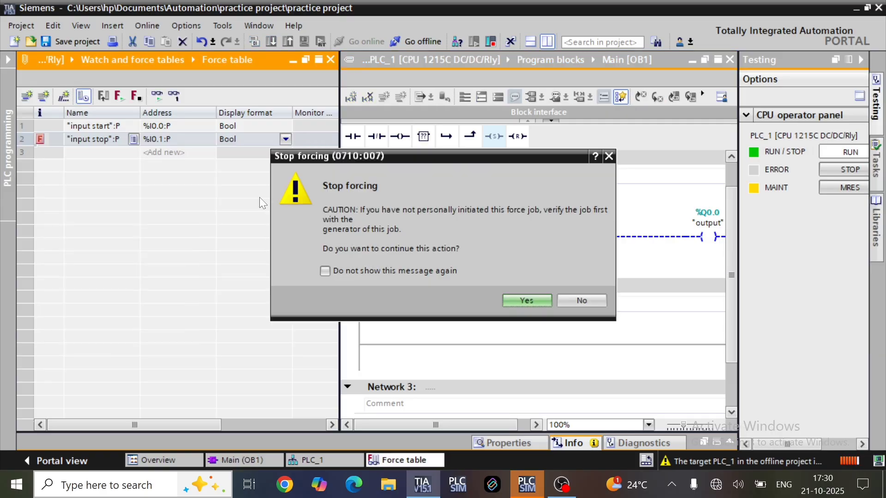
{"action": "left_click", "coordinate": [529, 300]}
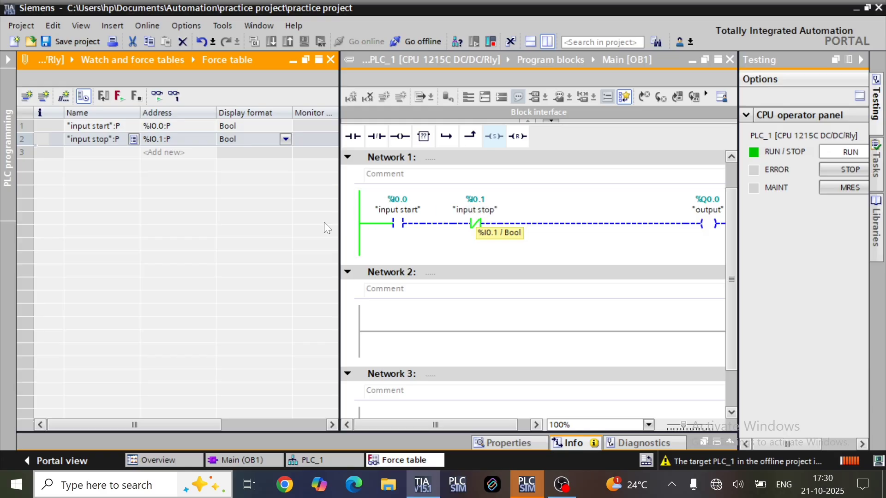
Force all force table entries on PLC_1, confirm, and check both contacts and the output coil in Network 1
{"action": "left_click", "coordinate": [306, 249]}
{"action": "scroll", "coordinate": [459, 427], "scroll_direction": "right", "scroll_amount": 1}
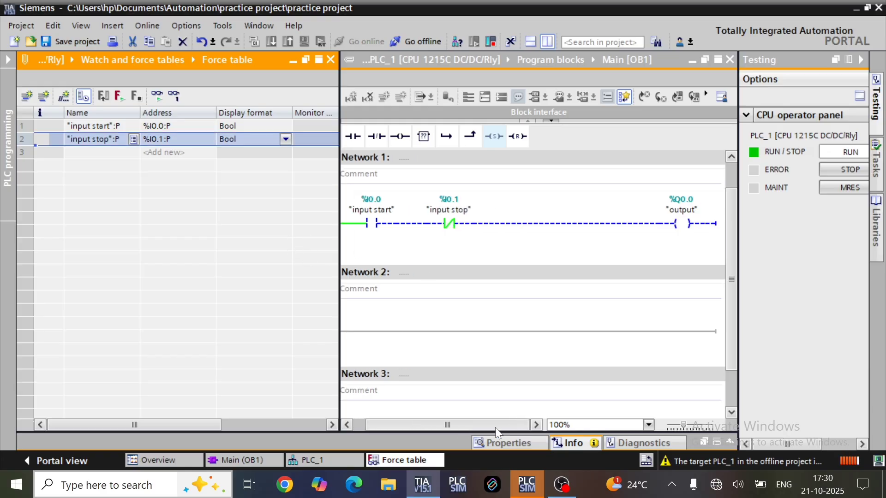
{"action": "left_click", "coordinate": [118, 96]}
{"action": "left_click", "coordinate": [526, 290]}
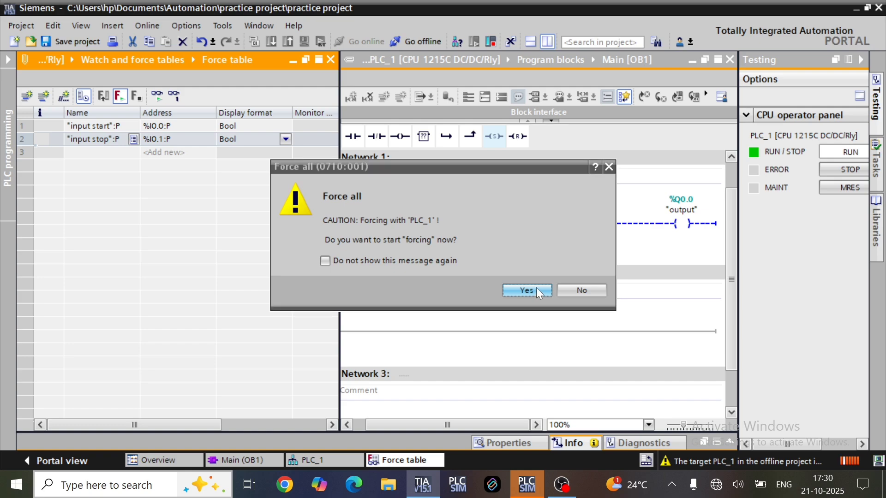
{"action": "scroll", "coordinate": [455, 423], "scroll_direction": "left", "scroll_amount": 1}
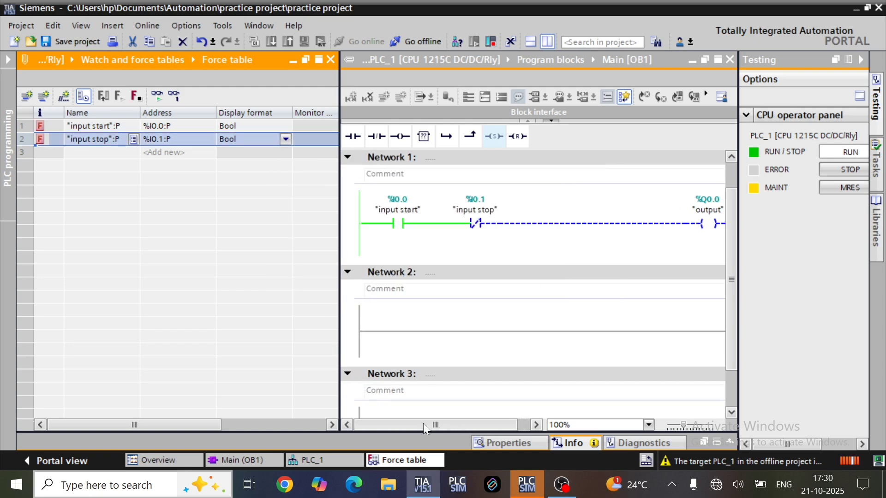
{"action": "left_click", "coordinate": [397, 224]}
{"action": "left_click", "coordinate": [471, 236]}
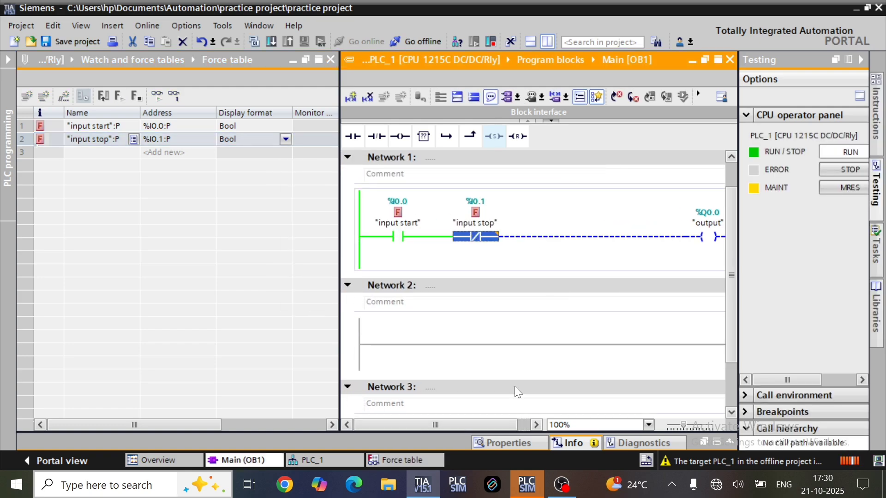
{"action": "scroll", "coordinate": [498, 425], "scroll_direction": "right", "scroll_amount": 1}
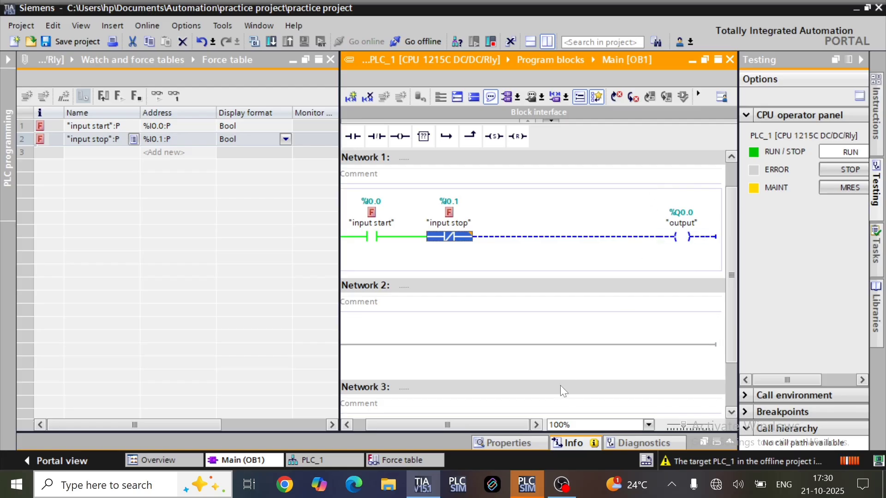
{"action": "scroll", "coordinate": [519, 423], "scroll_direction": "left", "scroll_amount": 1}
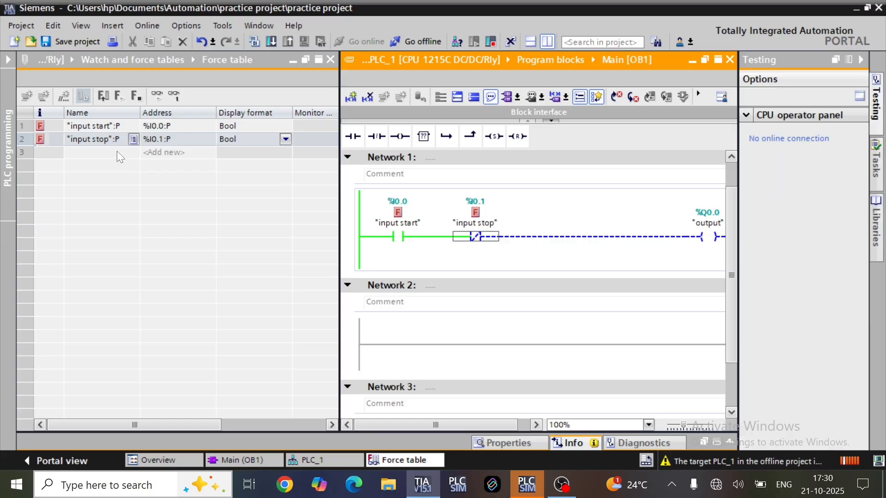
Stop forcing all entries of the force table and confirm the action
{"action": "left_click", "coordinate": [124, 139]}
{"action": "left_click", "coordinate": [136, 96]}
{"action": "left_click", "coordinate": [528, 301]}
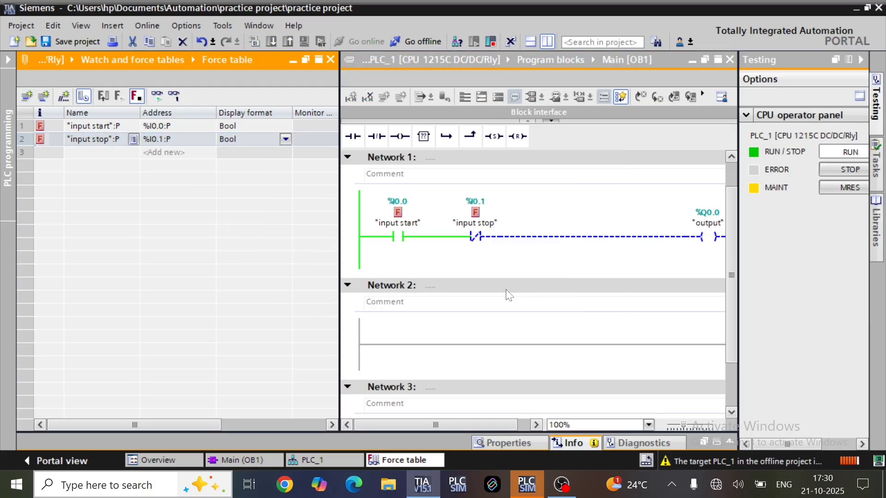
{"action": "left_click", "coordinate": [508, 302]}
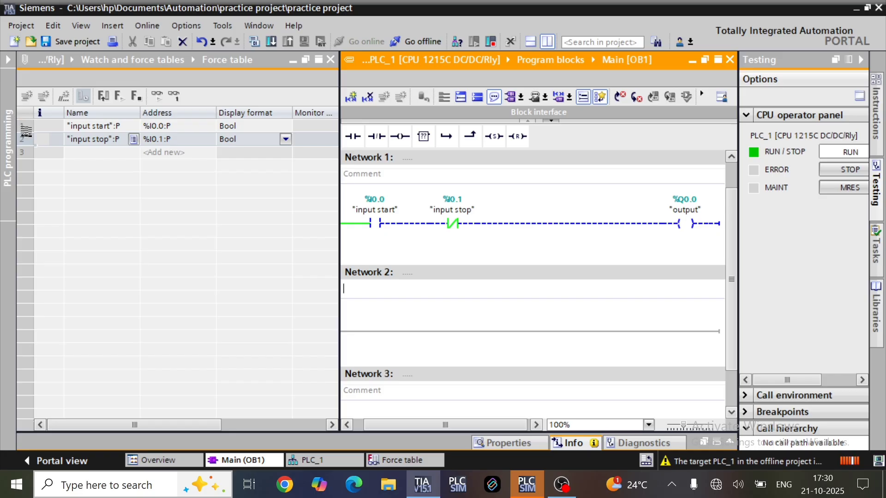
Add the "output" tag (%Q0.0:P) to the force table's third row and enter 1 as its force value
{"action": "left_click", "coordinate": [107, 152]}
{"action": "left_click", "coordinate": [133, 153]}
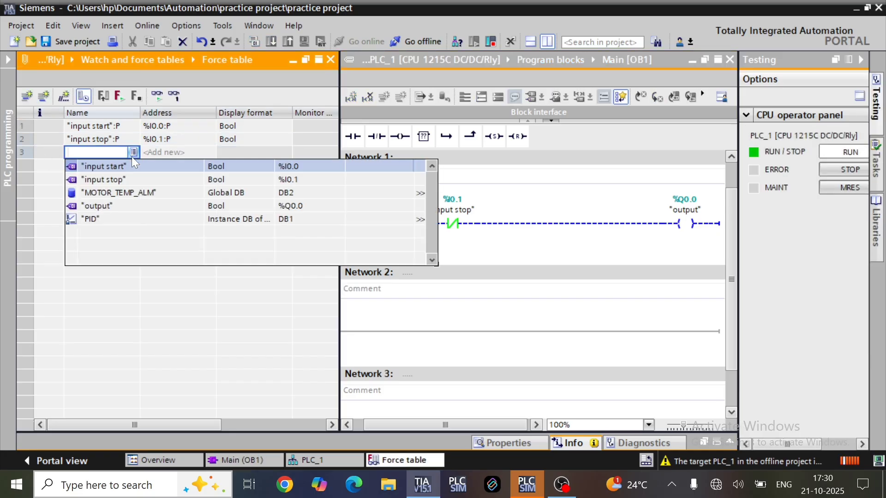
{"action": "left_click", "coordinate": [137, 205]}
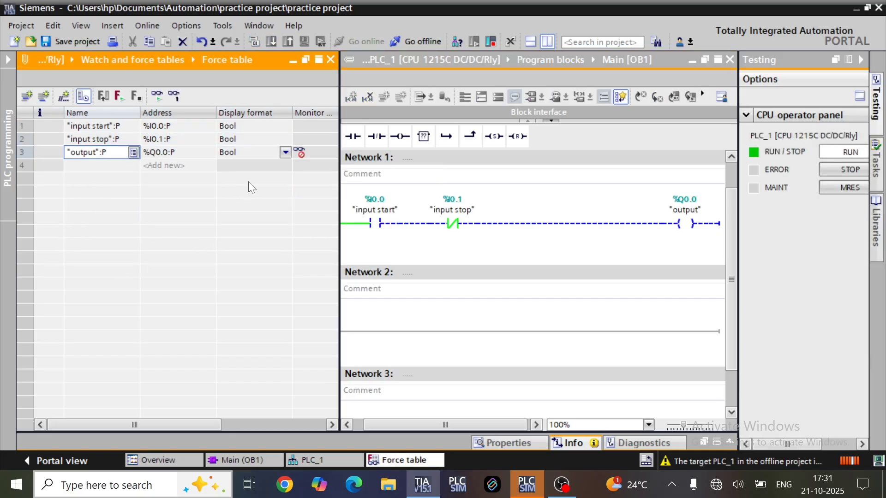
{"action": "left_click_drag", "start_coordinate": [211, 422], "coordinate": [247, 421]}
{"action": "left_click", "coordinate": [270, 151]}
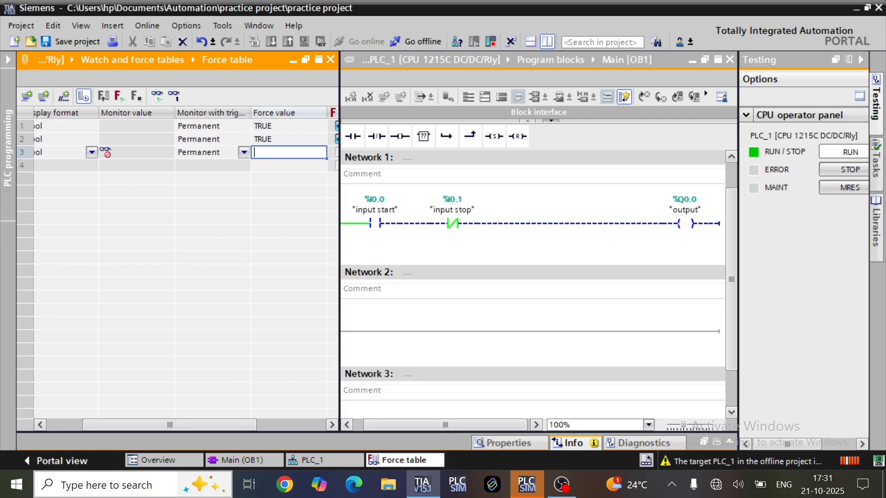
{"action": "type", "text": "1"}
{"action": "key", "text": "Return"}
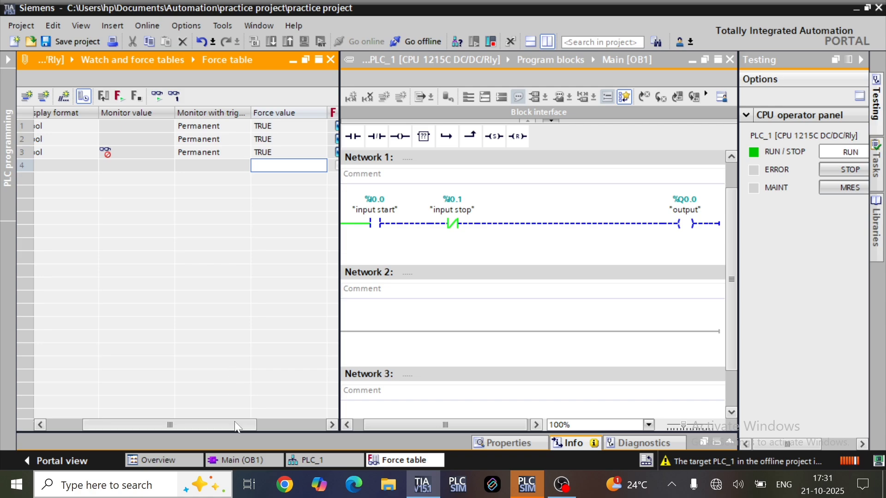
{"action": "left_click_drag", "start_coordinate": [234, 423], "coordinate": [246, 390]}
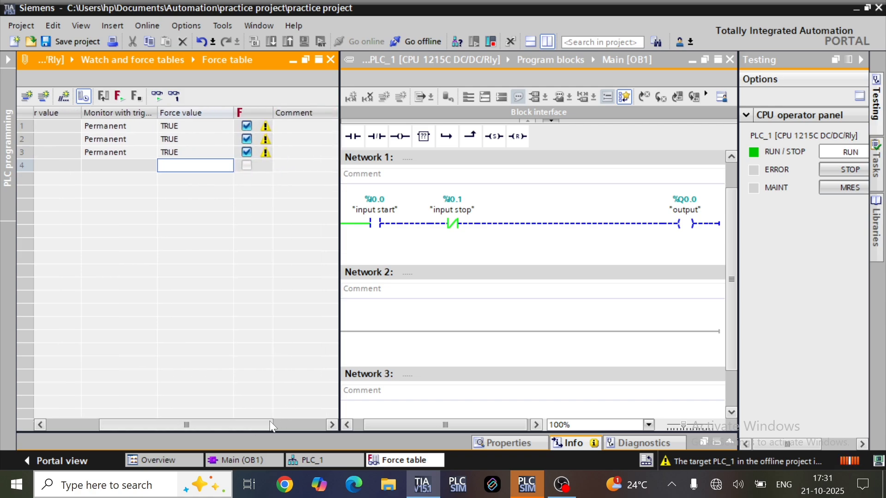
Force "output" to 1 on PLC_1, confirm the start of forcing, and check its coil in Network 1 of Main
{"action": "left_click_drag", "start_coordinate": [270, 422], "coordinate": [87, 399]}
{"action": "right_click", "coordinate": [32, 154]}
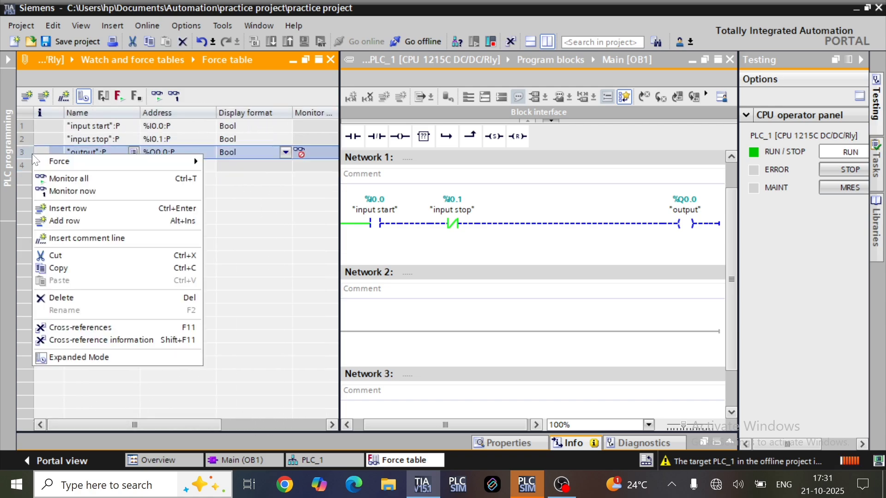
{"action": "mouse_move", "coordinate": [92, 162]}
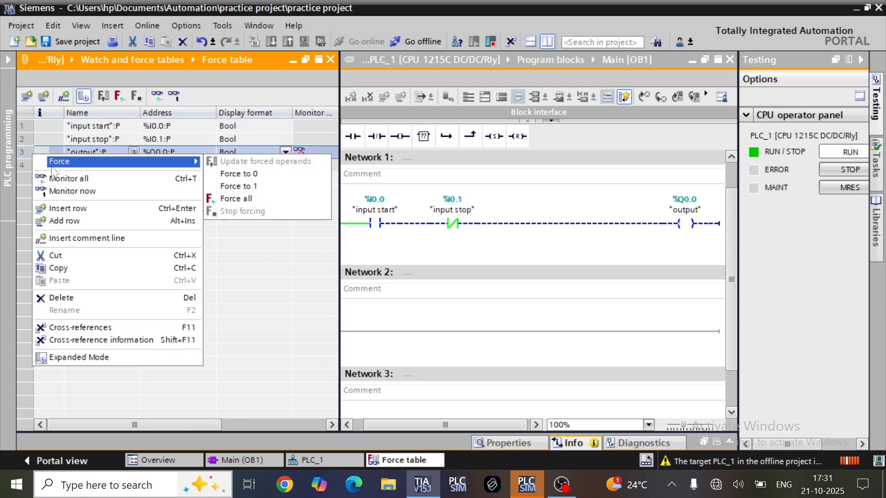
{"action": "left_click", "coordinate": [251, 187]}
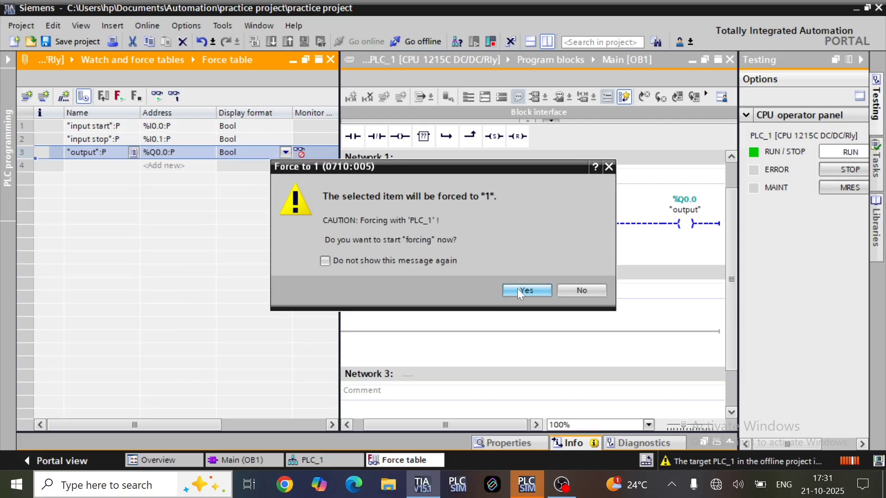
{"action": "left_click", "coordinate": [519, 291]}
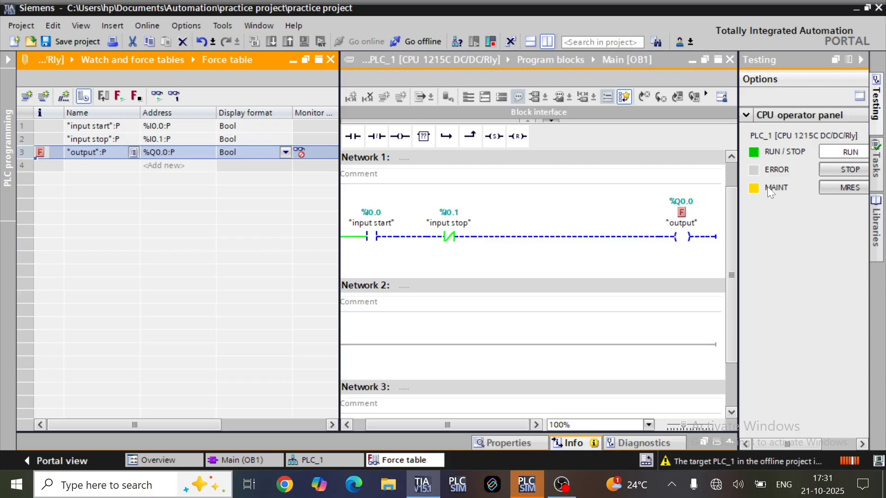
{"action": "left_click", "coordinate": [683, 216]}
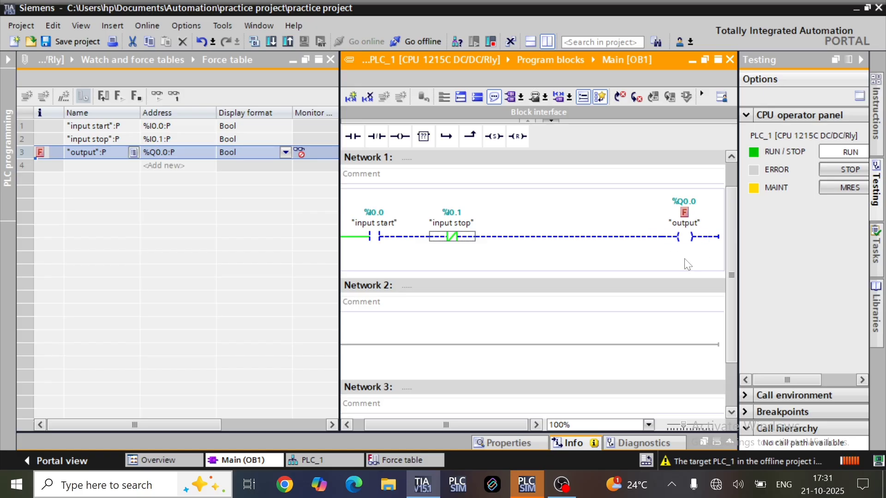
{"action": "left_click", "coordinate": [676, 235]}
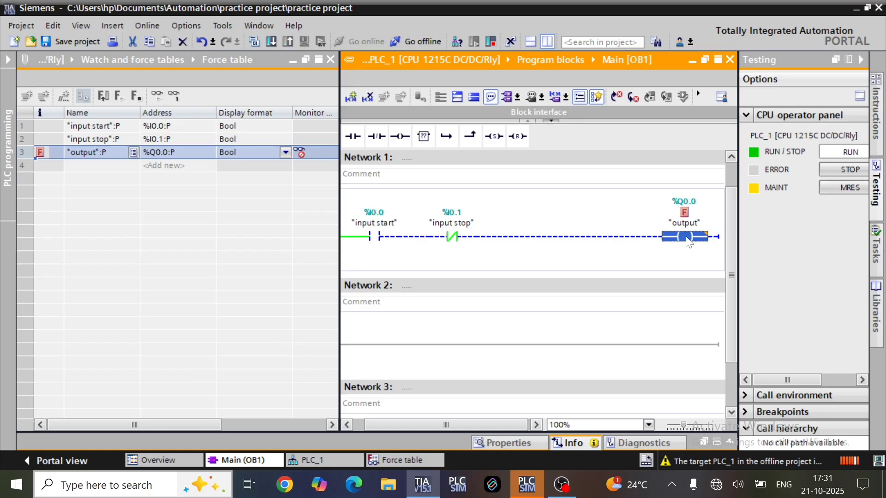
{"action": "left_click", "coordinate": [654, 260]}
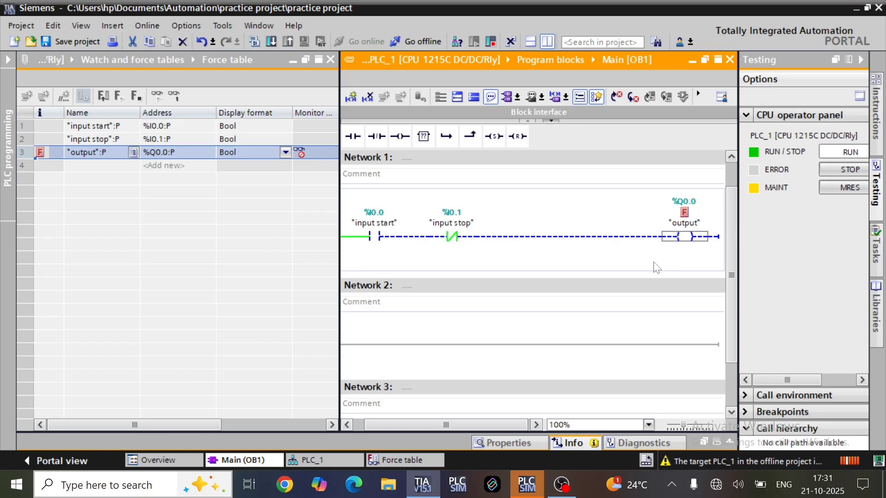
{"action": "left_click", "coordinate": [689, 240]}
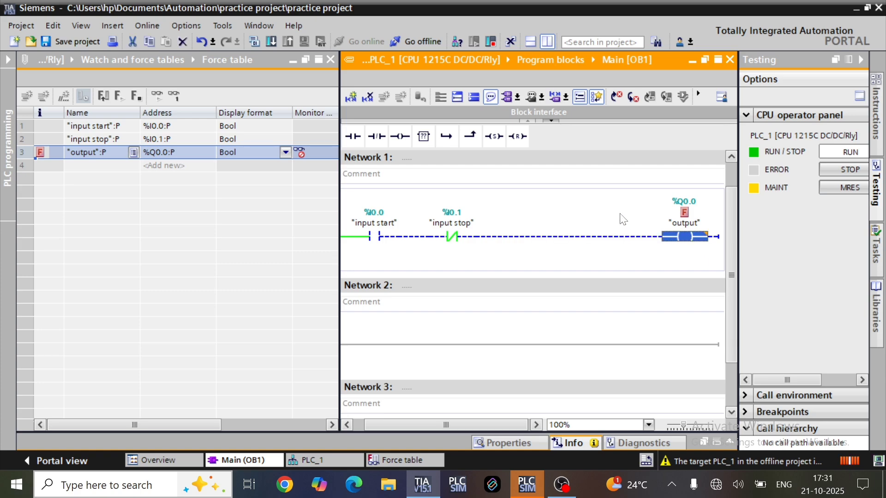
{"action": "left_click", "coordinate": [681, 190]}
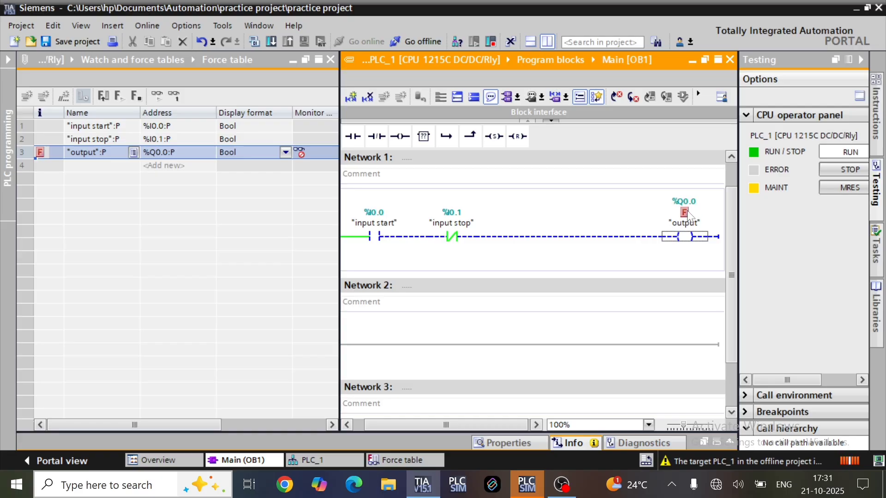
{"action": "left_click_drag", "start_coordinate": [517, 422], "coordinate": [528, 422]}
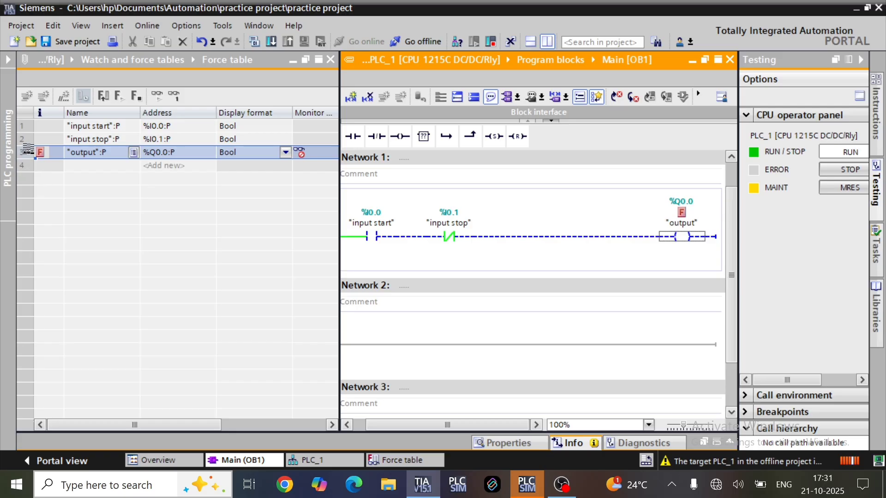
Stop forcing the "output" tag in the force table and confirm the action
{"action": "left_click", "coordinate": [24, 152]}
{"action": "right_click", "coordinate": [26, 150]}
{"action": "mouse_move", "coordinate": [48, 162]}
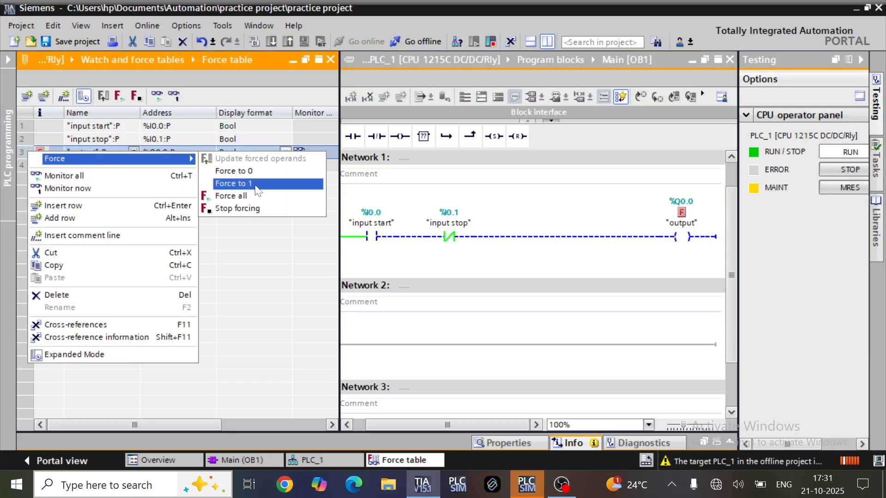
{"action": "left_click", "coordinate": [255, 207]}
{"action": "left_click", "coordinate": [538, 300]}
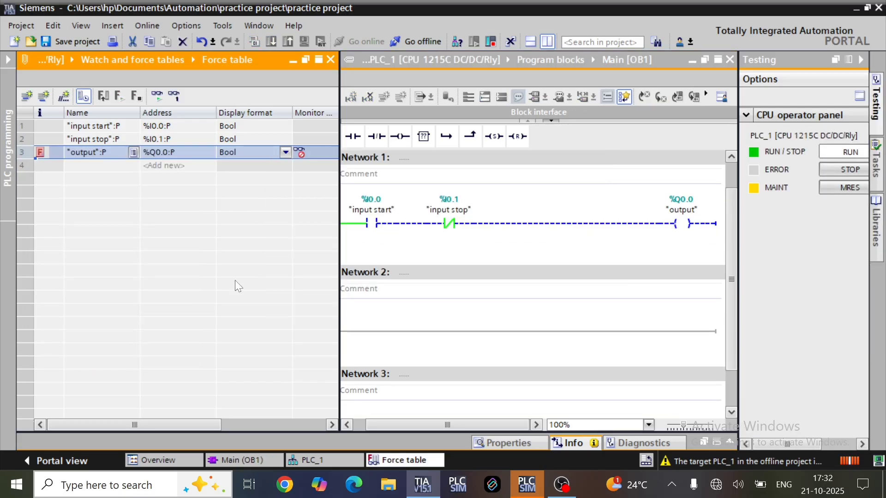
Force all three force table entries on PLC_1, confirm, and check the rung in Network 1 of Main
{"action": "left_click", "coordinate": [119, 96]}
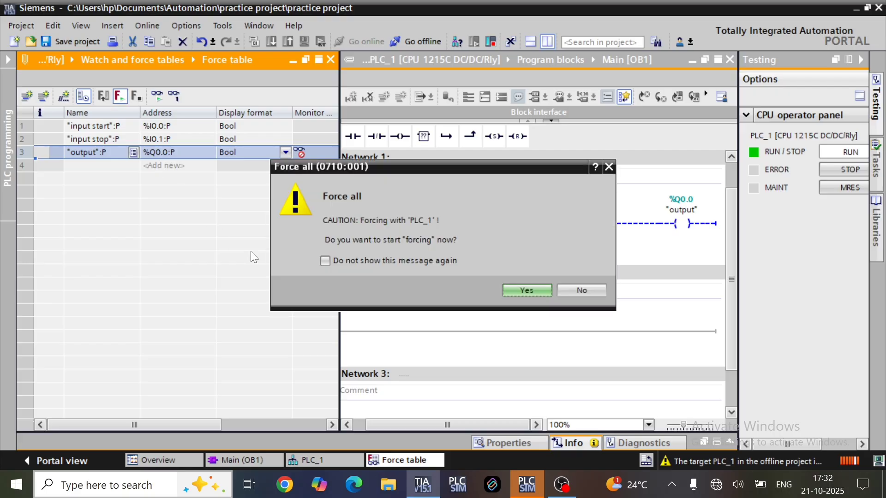
{"action": "left_click", "coordinate": [534, 292]}
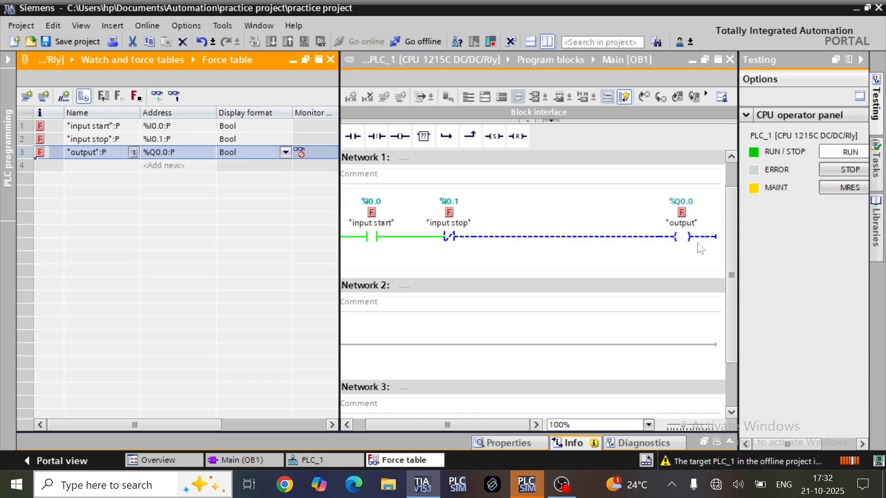
{"action": "left_click", "coordinate": [655, 271]}
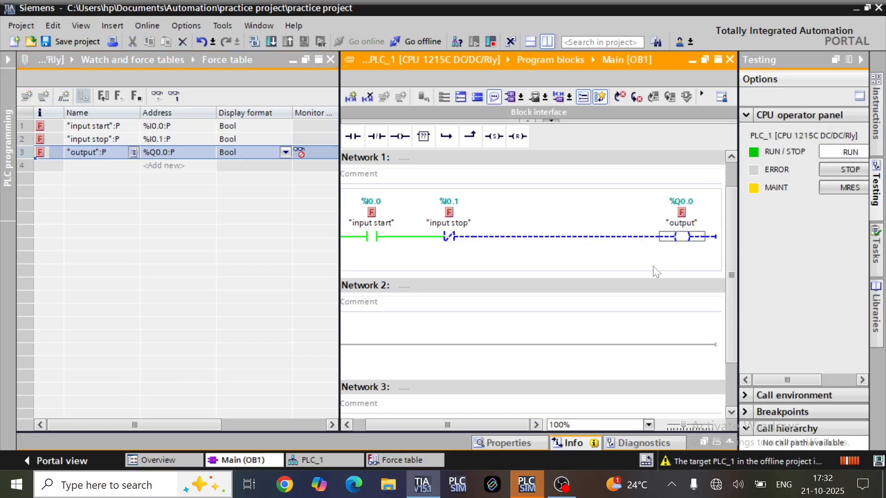
Stop forcing the three entries on PLC_1 and confirm
{"action": "left_click", "coordinate": [127, 140]}
{"action": "left_click", "coordinate": [136, 96]}
{"action": "left_click", "coordinate": [513, 301]}
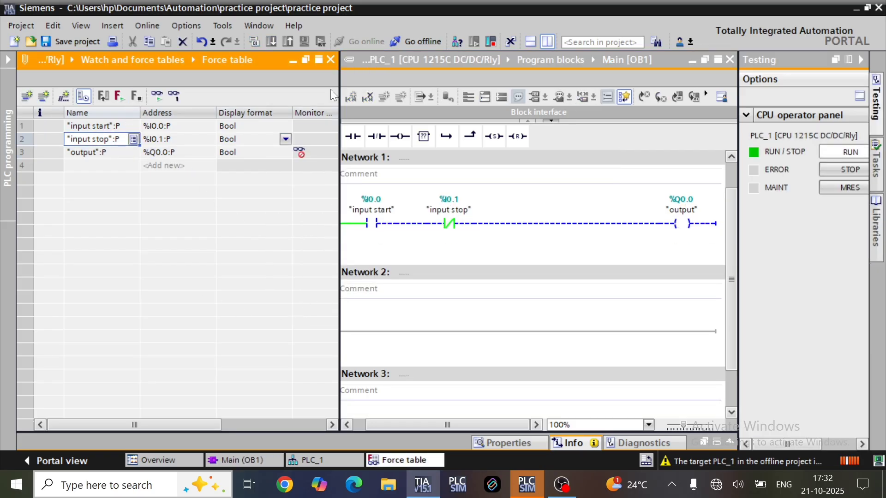
Rearrange the split editor so the Main block and the force table sit side by side, with the Network 1 contacts and coil in view
{"action": "left_click", "coordinate": [296, 60]}
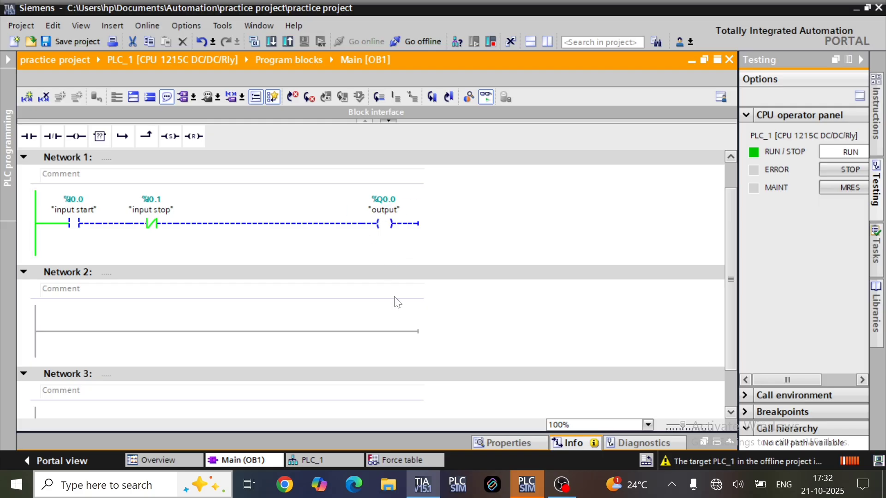
{"action": "left_click", "coordinate": [547, 46]}
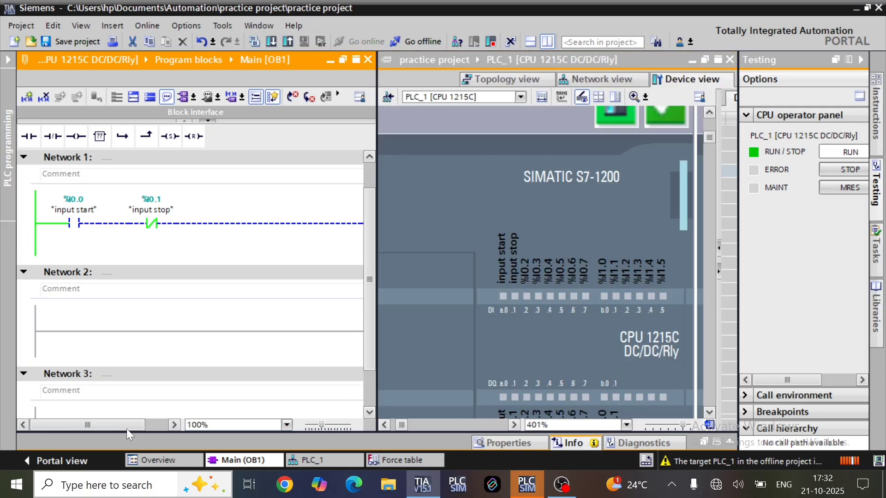
{"action": "left_click_drag", "start_coordinate": [126, 428], "coordinate": [149, 429]}
{"action": "left_click", "coordinate": [408, 459]}
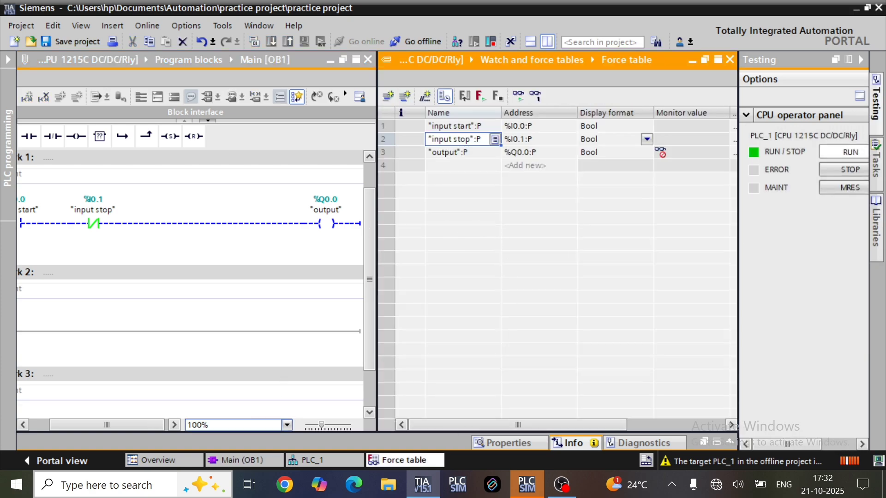
{"action": "mouse_move", "coordinate": [141, 425]}
{"action": "left_mouse_down"}
{"action": "mouse_move", "coordinate": [123, 425]}
{"action": "mouse_move", "coordinate": [129, 428]}
{"action": "left_mouse_up"}
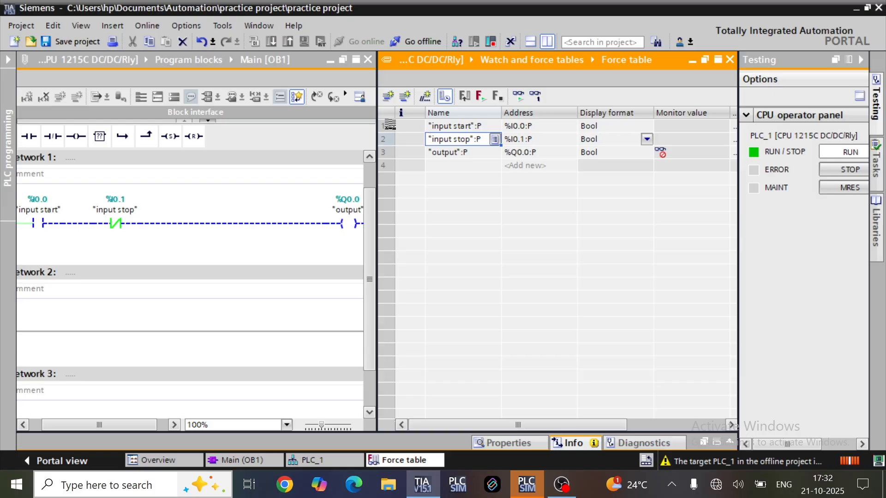
Force "input start" to 1 on PLC_1, confirm, and check the power flow through Network 1
{"action": "right_click", "coordinate": [389, 125]}
{"action": "mouse_move", "coordinate": [415, 134]}
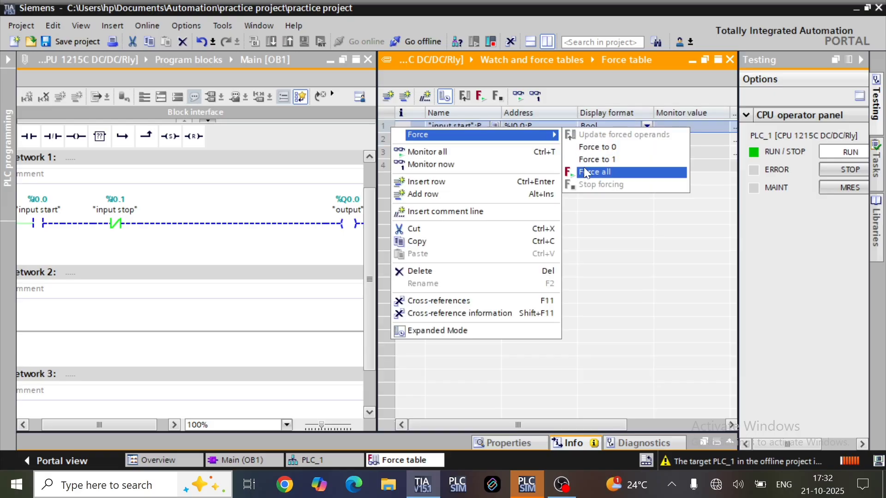
{"action": "left_click", "coordinate": [596, 159]}
{"action": "left_click", "coordinate": [527, 290]}
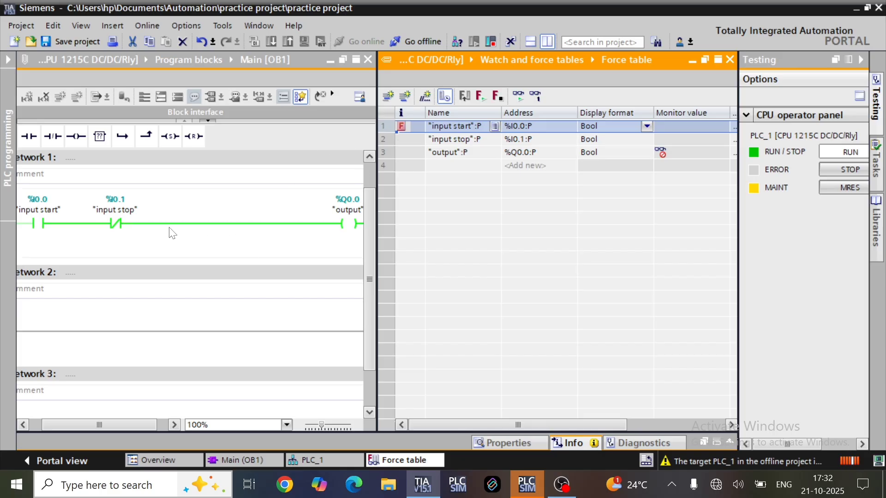
{"action": "left_click", "coordinate": [45, 227]}
{"action": "left_click", "coordinate": [123, 223]}
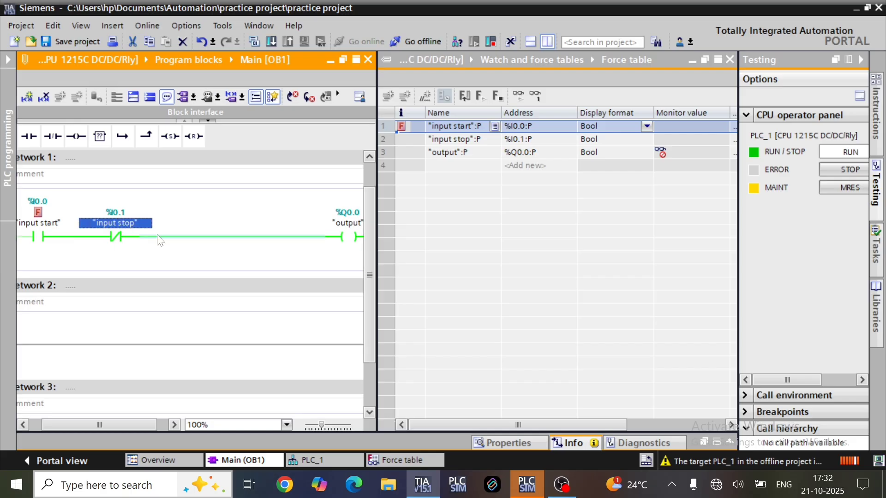
{"action": "left_click", "coordinate": [206, 261]}
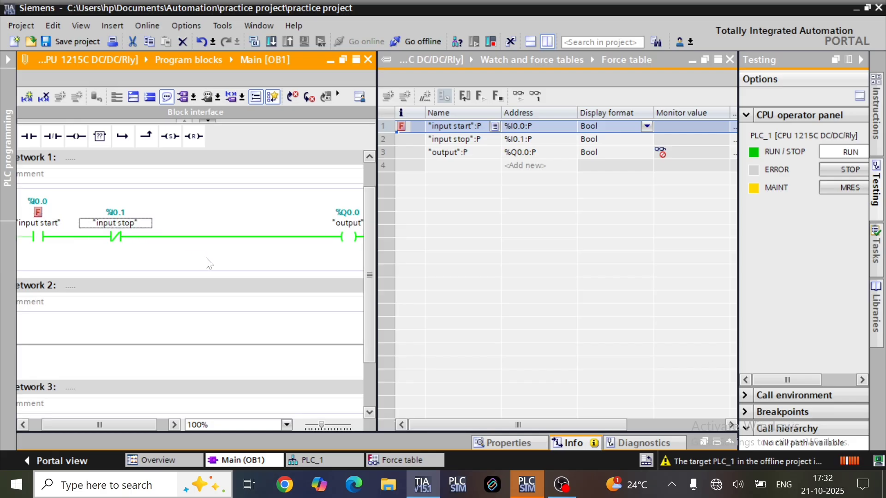
{"action": "left_click_drag", "start_coordinate": [147, 427], "coordinate": [123, 418]}
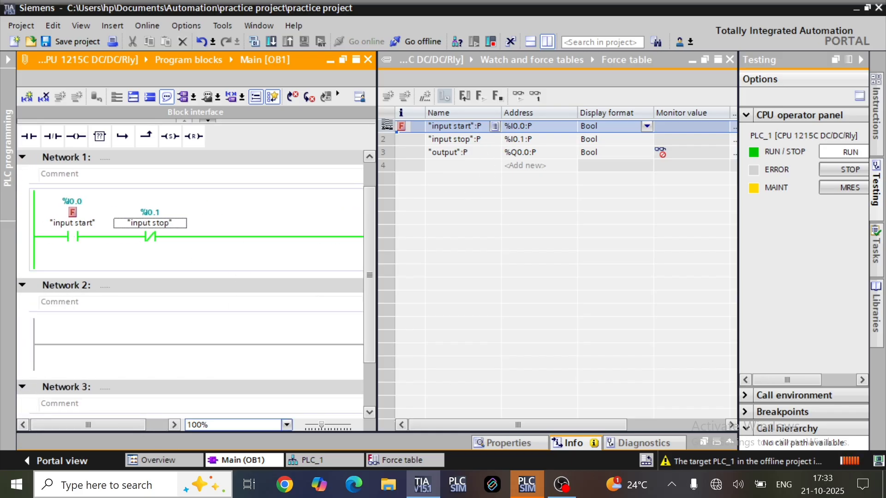
Stop forcing "input start", confirm, and switch off monitoring of the Main block
{"action": "left_click", "coordinate": [497, 98]}
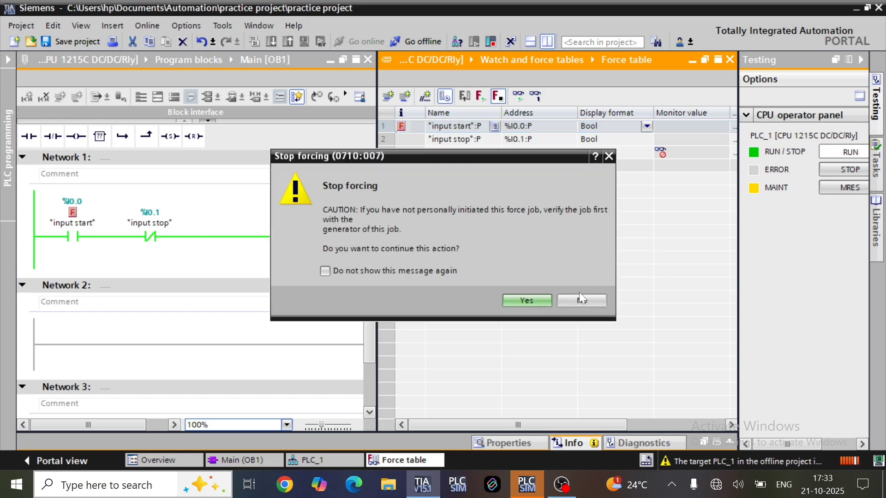
{"action": "left_click", "coordinate": [526, 300]}
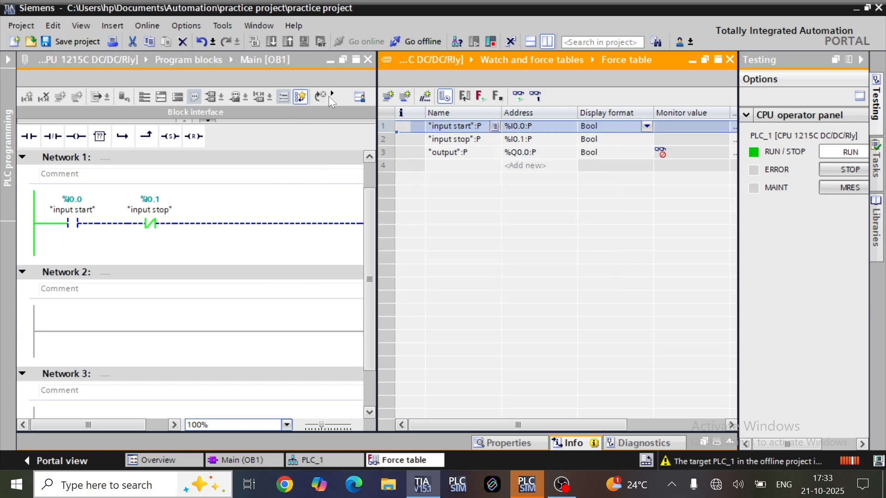
{"action": "left_click", "coordinate": [332, 95]}
{"action": "left_click", "coordinate": [317, 104]}
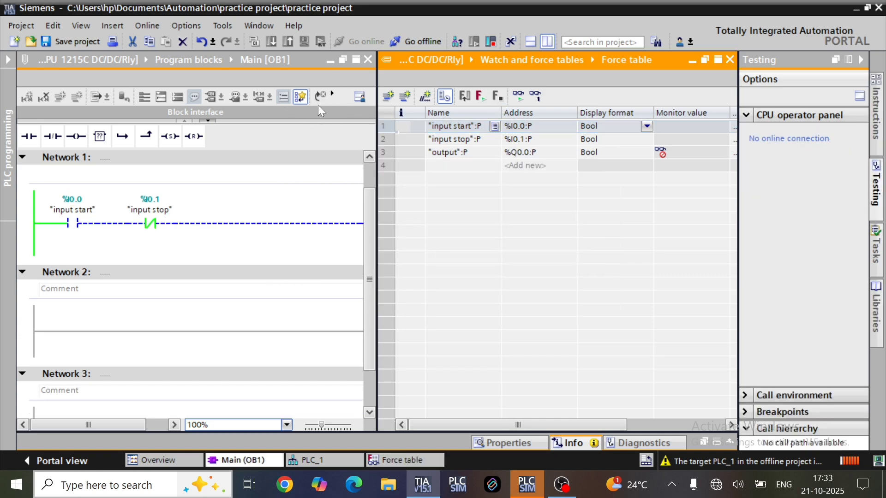
{"action": "left_click", "coordinate": [339, 91]}
{"action": "left_click", "coordinate": [362, 151]}
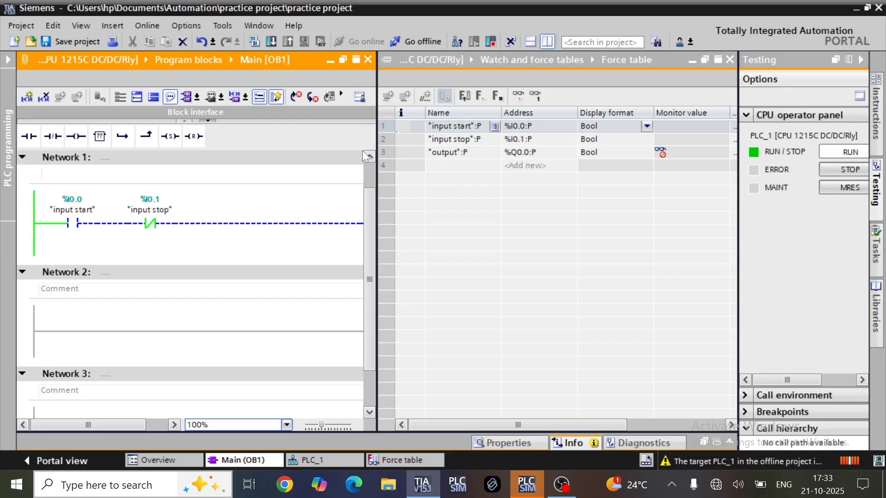
Change the operand of the normally closed stop contact in Network 1 to M0.0
{"action": "double_click", "coordinate": [145, 211]}
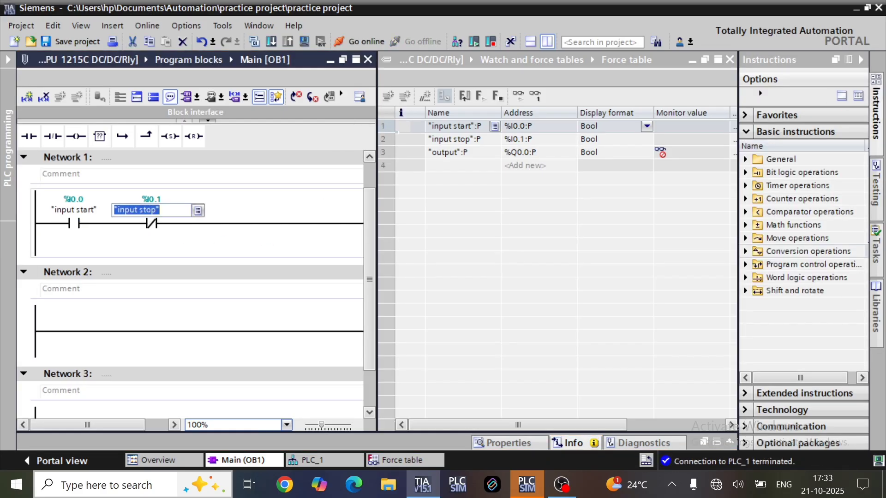
{"action": "type", "text": "m0.0"}
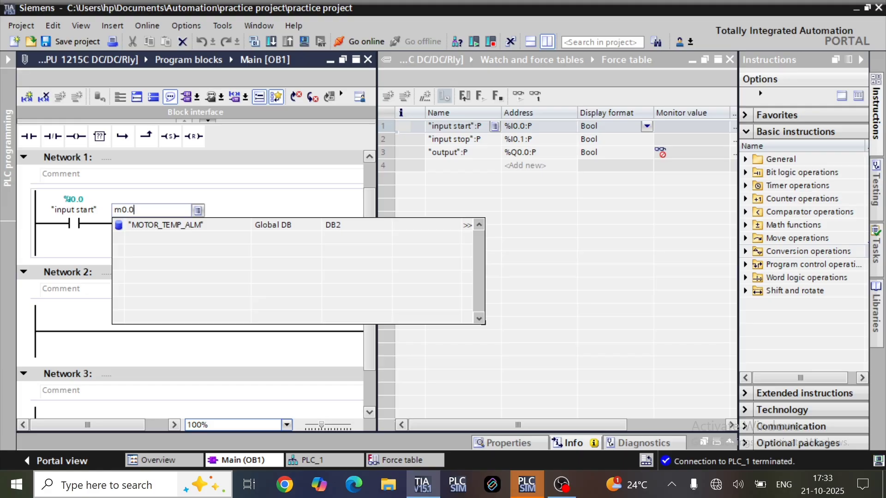
{"action": "key", "text": "Return"}
{"action": "key", "text": "Return"}
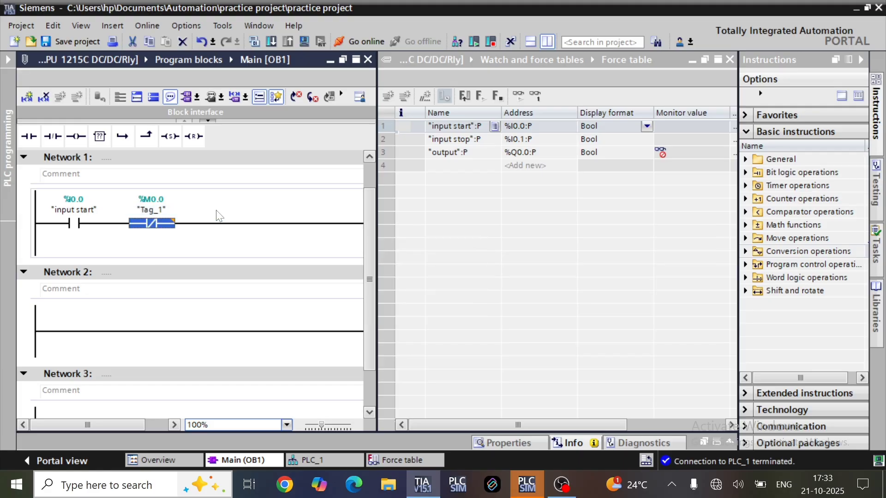
Save the project and download the changed program to the simulated PLC_1
{"action": "left_click", "coordinate": [76, 42]}
{"action": "left_click", "coordinate": [255, 42]}
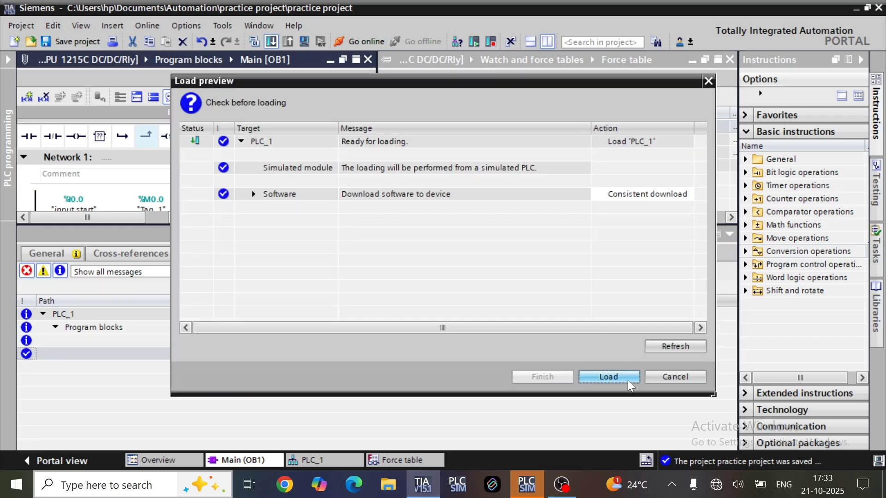
{"action": "left_click", "coordinate": [608, 377]}
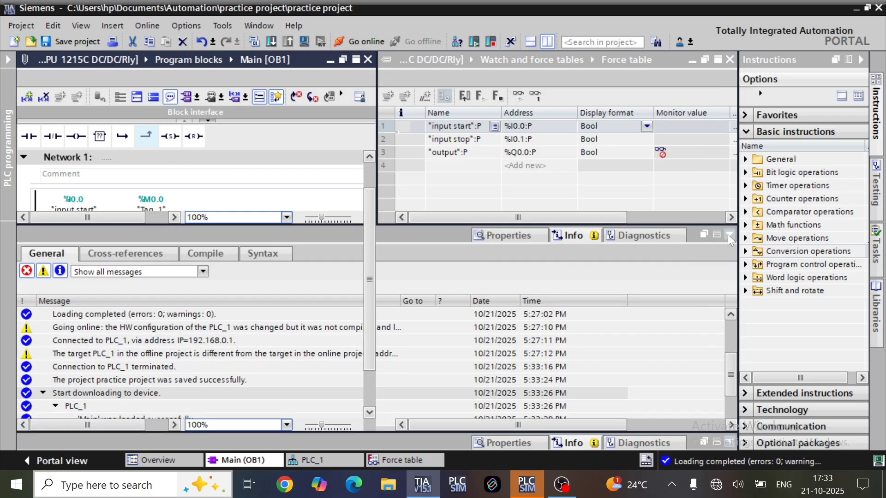
{"action": "left_click", "coordinate": [729, 236]}
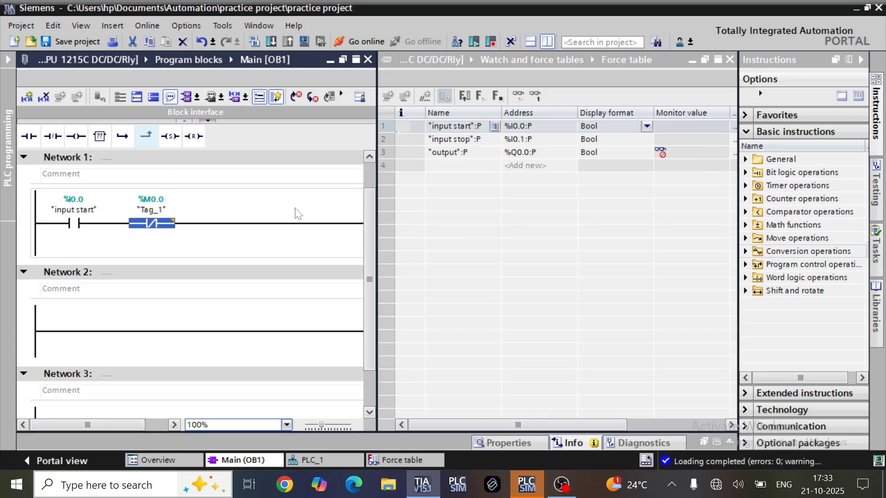
Turn on monitoring of the Main block and delete the "input stop" row from the force table
{"action": "left_click", "coordinate": [341, 95]}
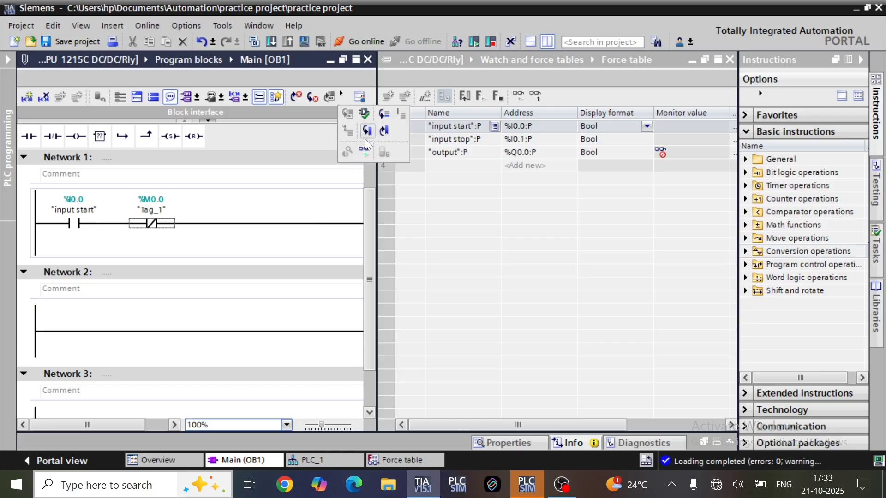
{"action": "left_click", "coordinate": [364, 151]}
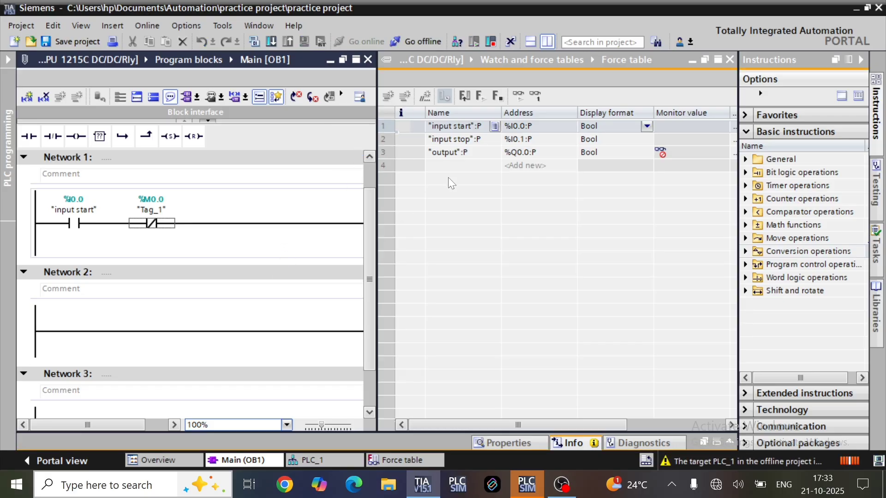
{"action": "left_click", "coordinate": [463, 176]}
{"action": "left_click", "coordinate": [384, 139]}
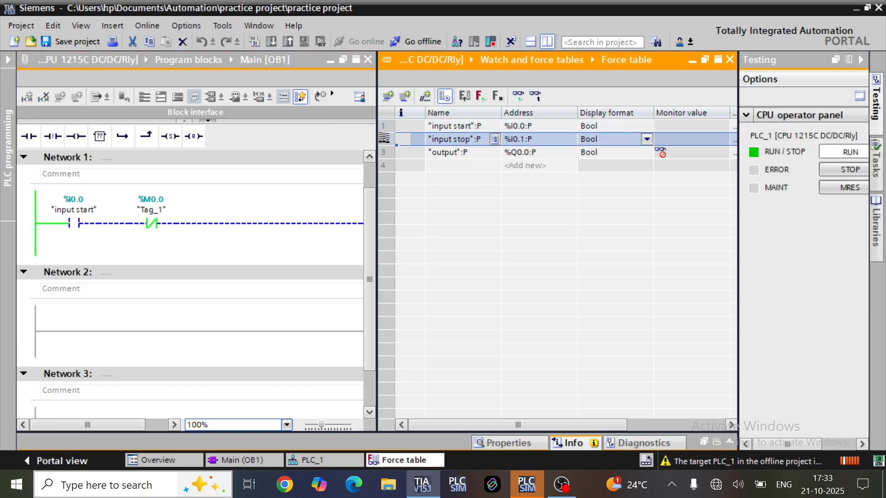
{"action": "key", "text": "Delete"}
Add the "Tag_1" tag (%M0.0) to the third row of the force table
{"action": "double_click", "coordinate": [471, 153]}
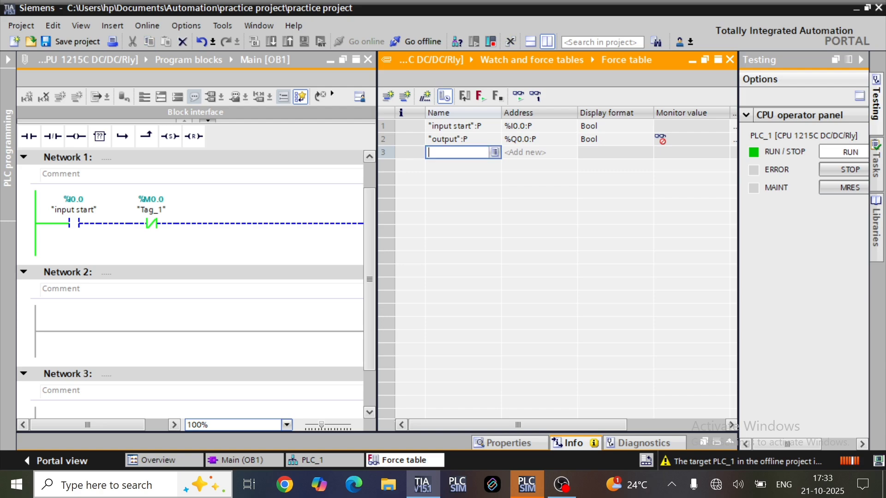
{"action": "left_click", "coordinate": [494, 153]}
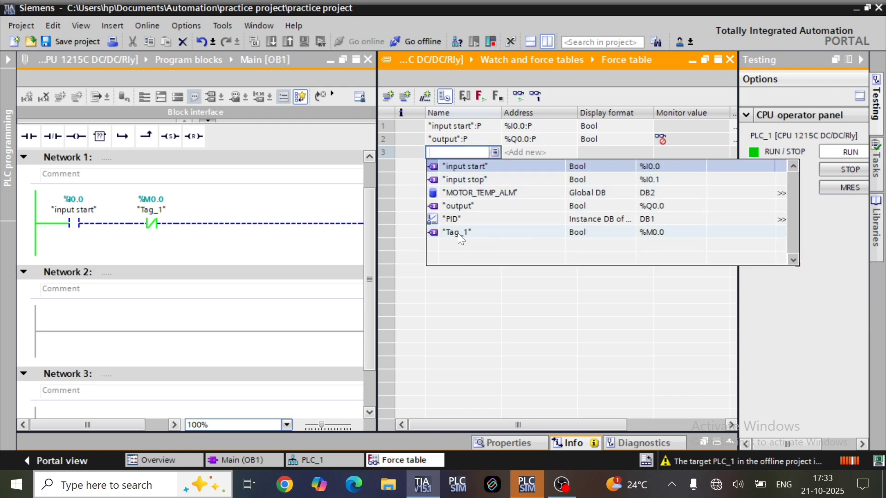
{"action": "left_click", "coordinate": [459, 233]}
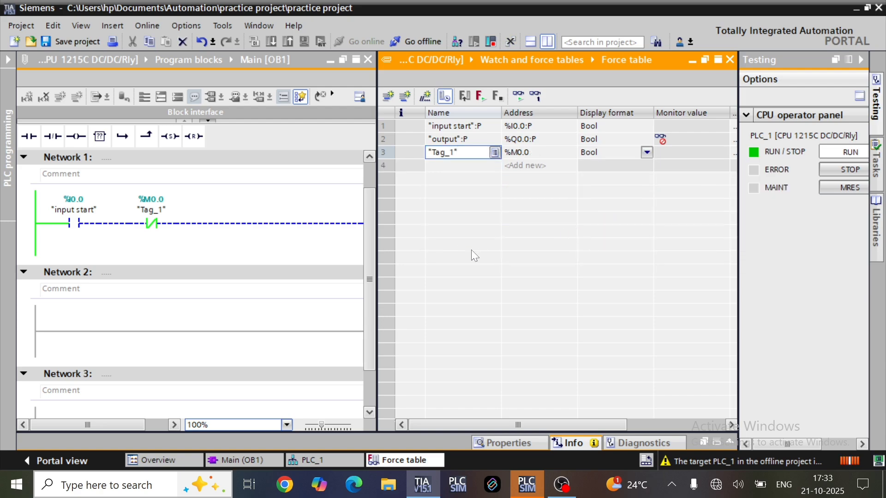
{"action": "left_click", "coordinate": [389, 149]}
{"action": "right_click", "coordinate": [397, 158]}
{"action": "left_click", "coordinate": [585, 207]}
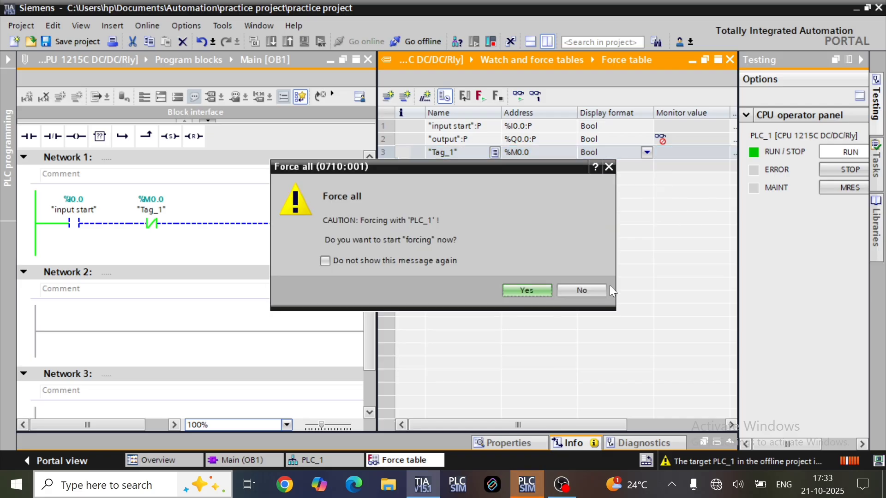
{"action": "left_click", "coordinate": [577, 288]}
Set the force value of "Tag_1" to TRUE and try to enable its row for forcing
{"action": "left_click_drag", "start_coordinate": [523, 422], "coordinate": [583, 420]}
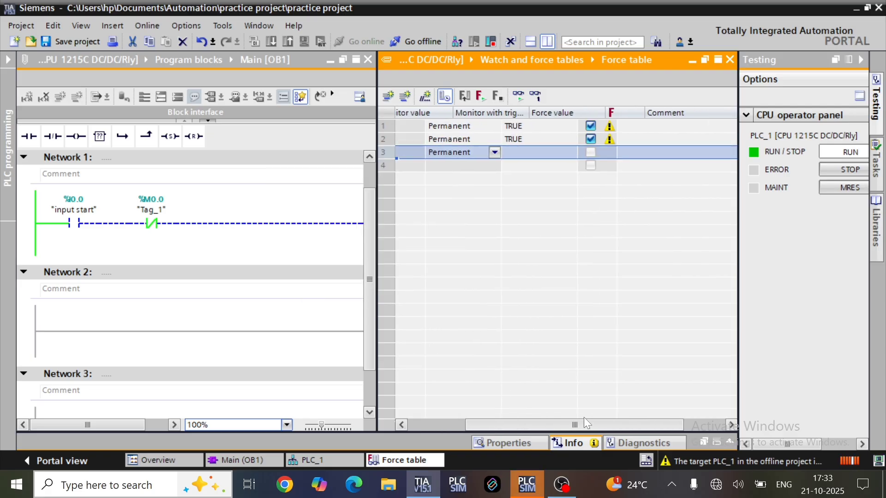
{"action": "left_click", "coordinate": [521, 152]}
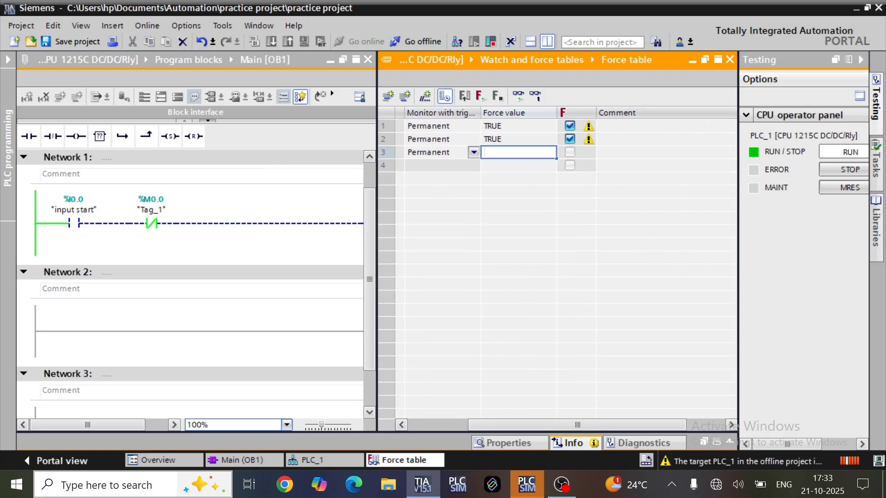
{"action": "type", "text": "TRUE"}
{"action": "left_click", "coordinate": [570, 154]}
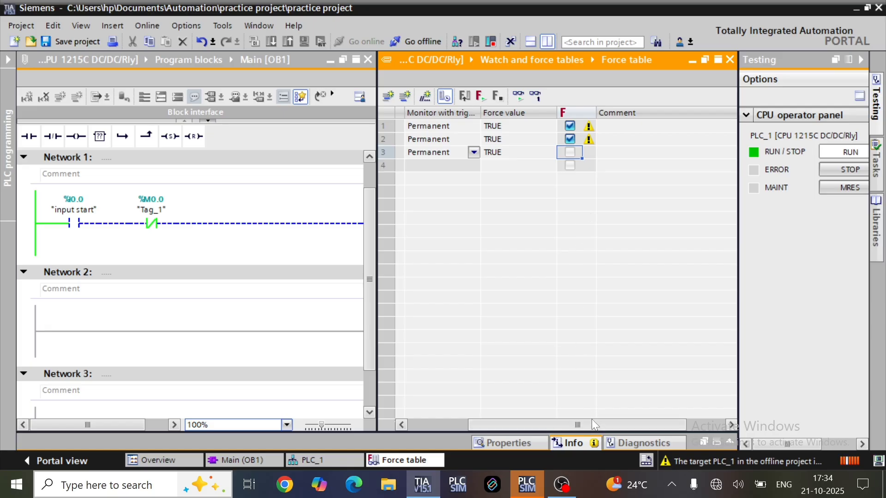
Return to the Main block in a single editor view and modify the "Tag_1" contact (%M0.0) in Network 1 to 1
{"action": "left_click_drag", "start_coordinate": [577, 424], "coordinate": [517, 424]}
{"action": "left_click", "coordinate": [527, 157]}
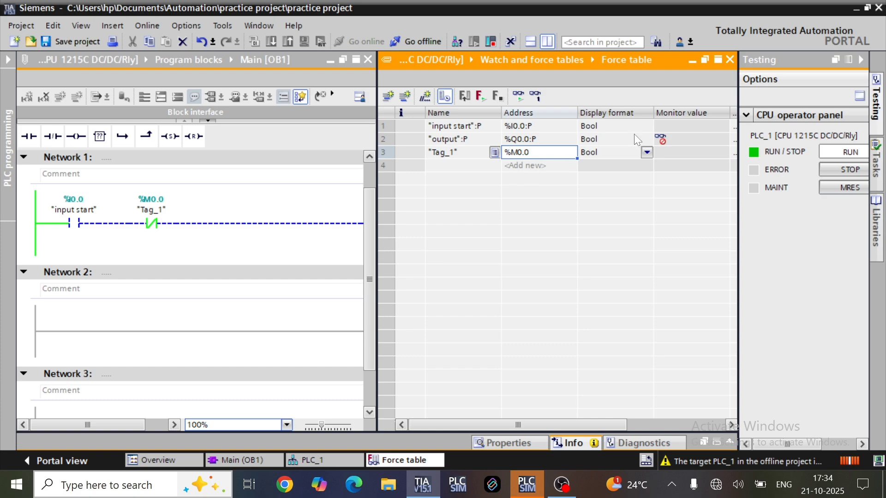
{"action": "left_click", "coordinate": [691, 60]}
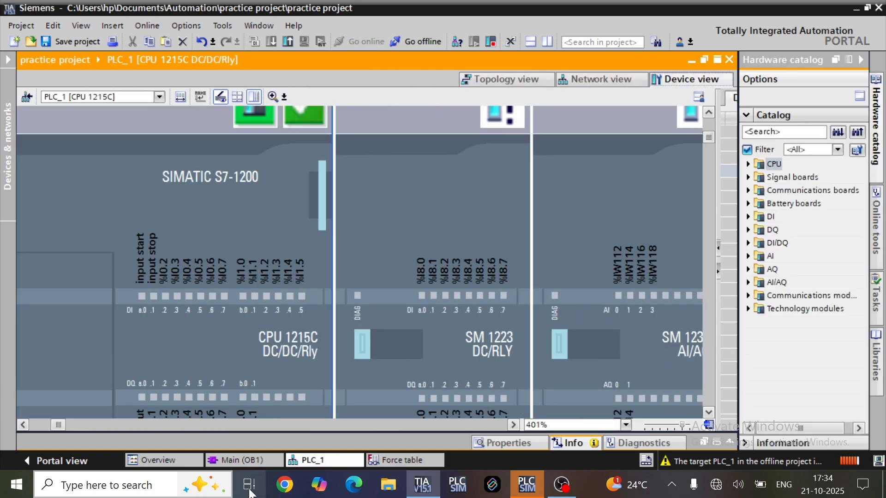
{"action": "left_click", "coordinate": [253, 461]}
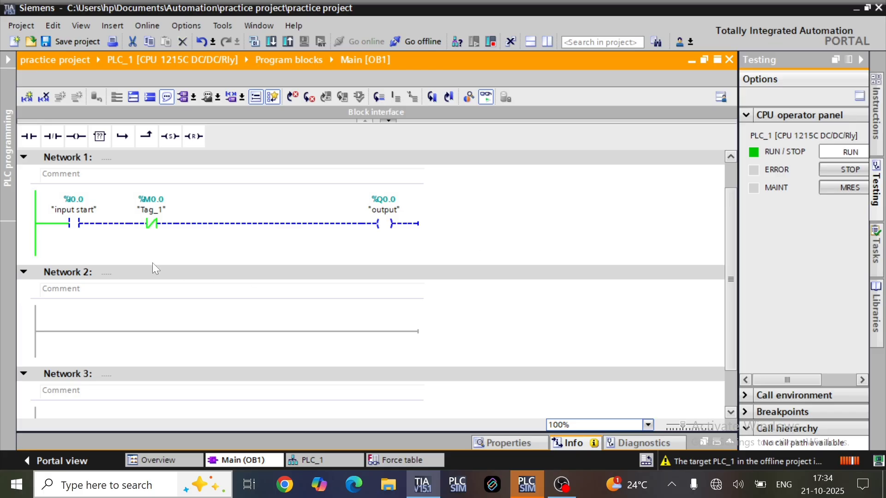
{"action": "left_click", "coordinate": [154, 229]}
{"action": "right_click", "coordinate": [153, 229]}
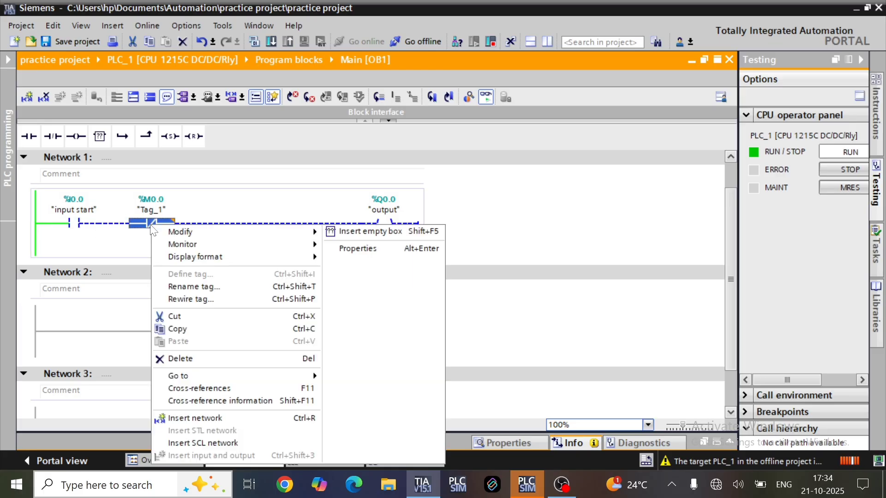
{"action": "mouse_move", "coordinate": [183, 234]}
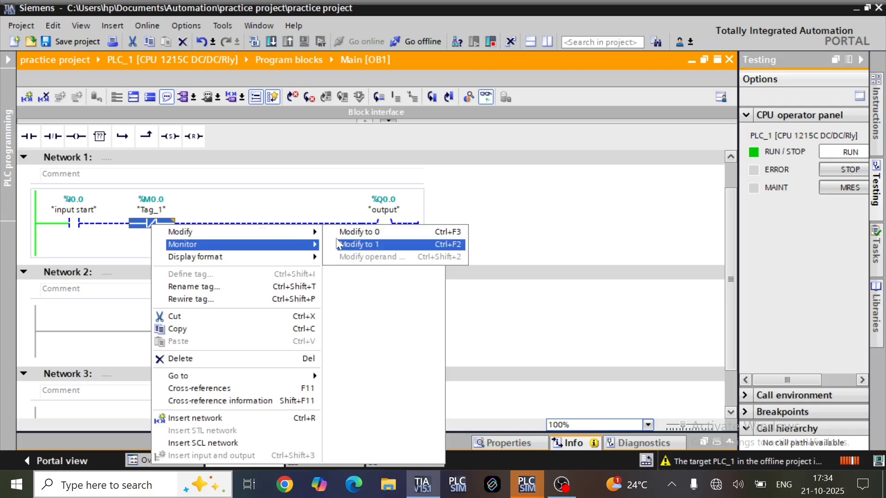
{"action": "left_click", "coordinate": [377, 245]}
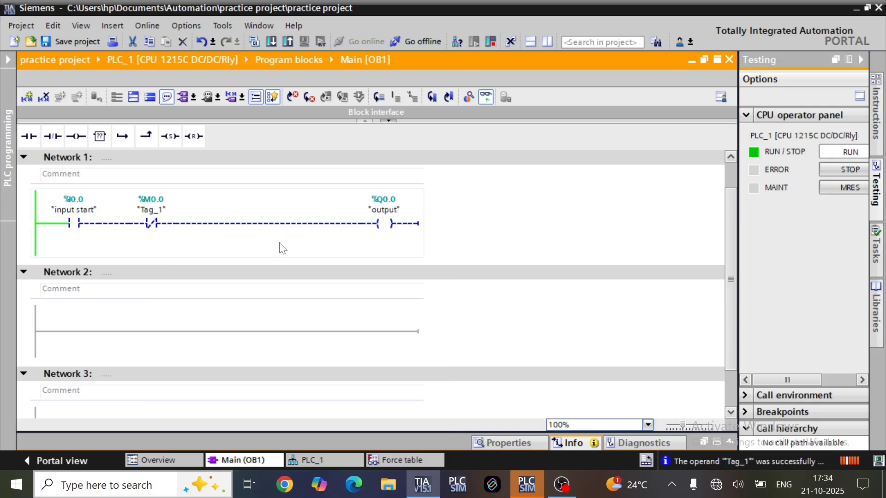
Modify the "Tag_1" contact (%M0.0) in Network 1 to 0
{"action": "left_click", "coordinate": [154, 231]}
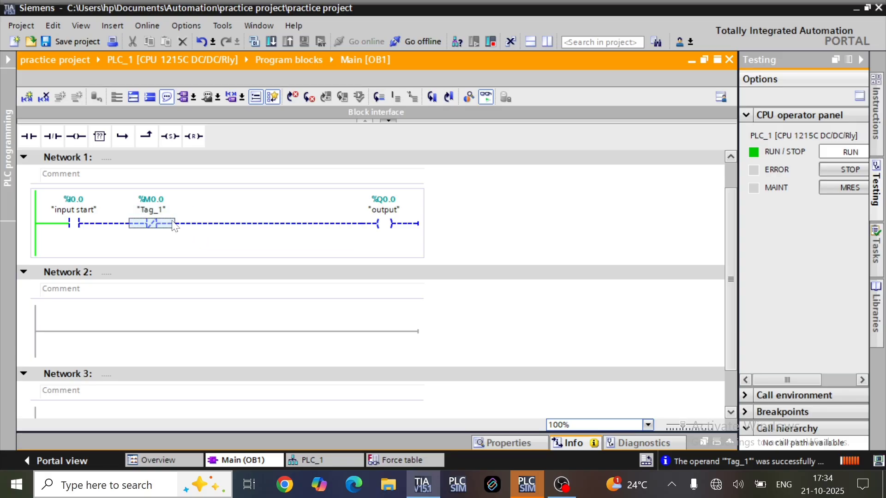
{"action": "right_click", "coordinate": [153, 226]}
{"action": "mouse_move", "coordinate": [175, 230]}
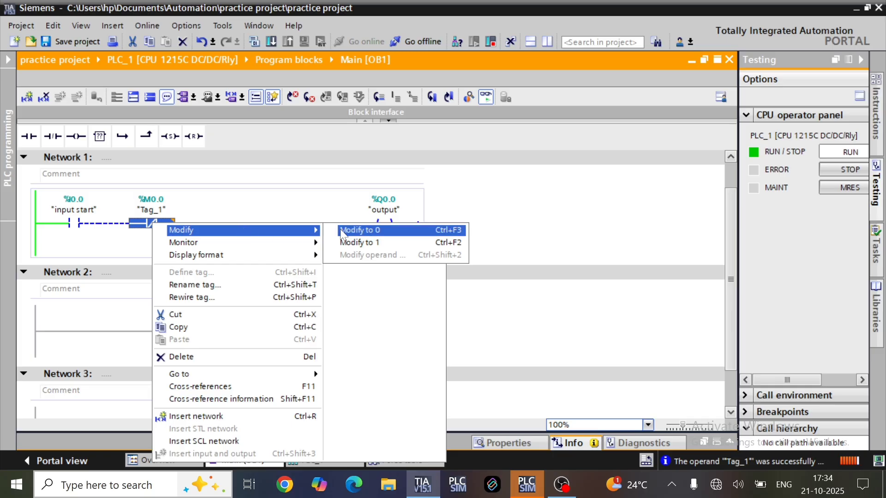
{"action": "left_click", "coordinate": [352, 238]}
{"action": "left_click", "coordinate": [539, 233]}
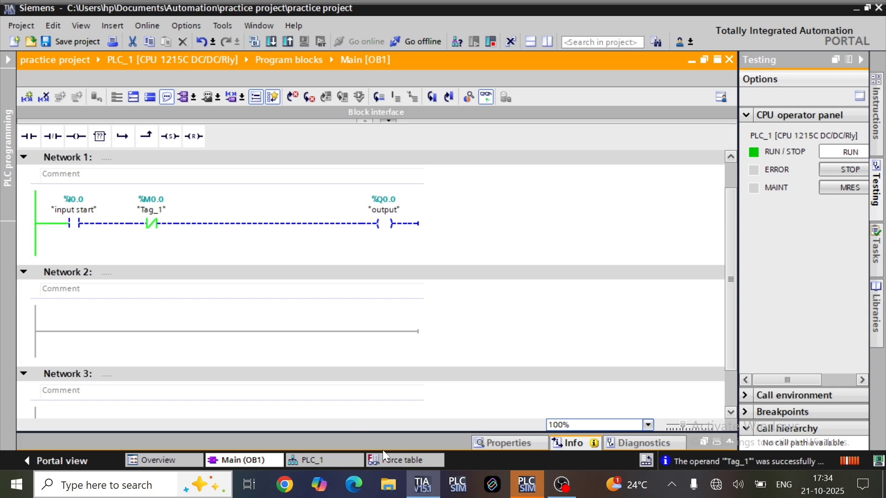
Show the force table and the Main block side by side and delete the "Tag_1" row from the force table
{"action": "left_click", "coordinate": [394, 460]}
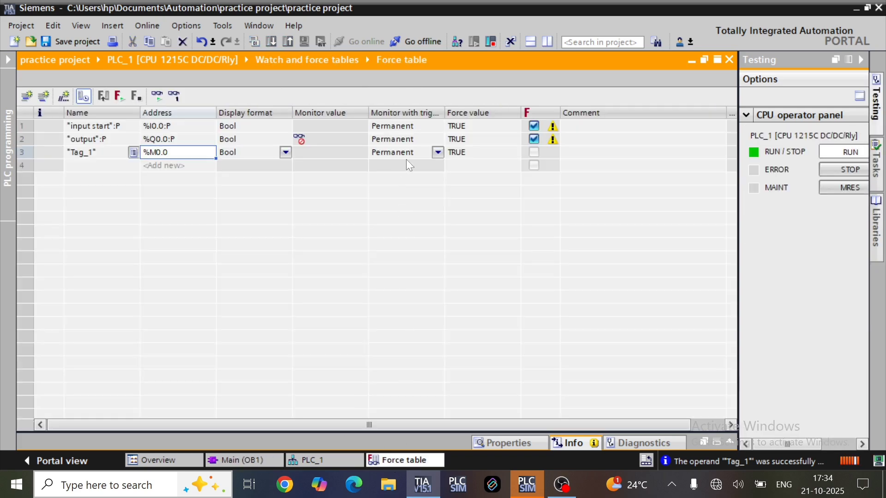
{"action": "left_click", "coordinate": [547, 42]}
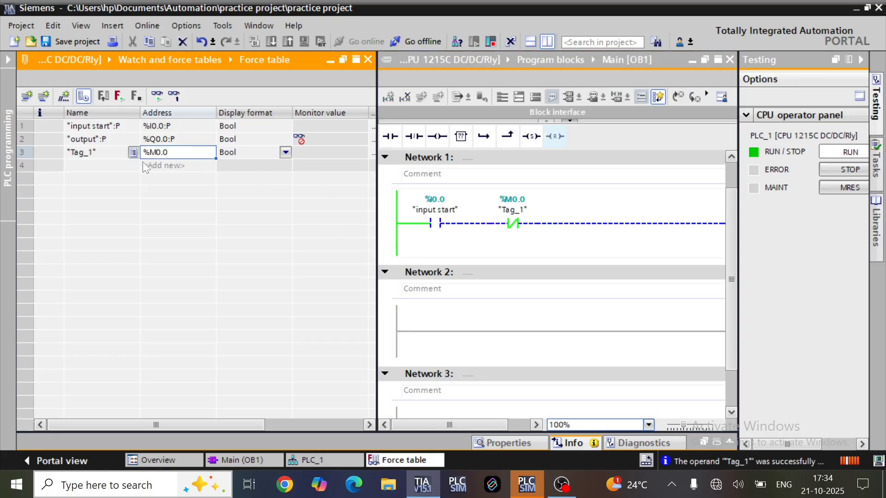
{"action": "left_click", "coordinate": [23, 151]}
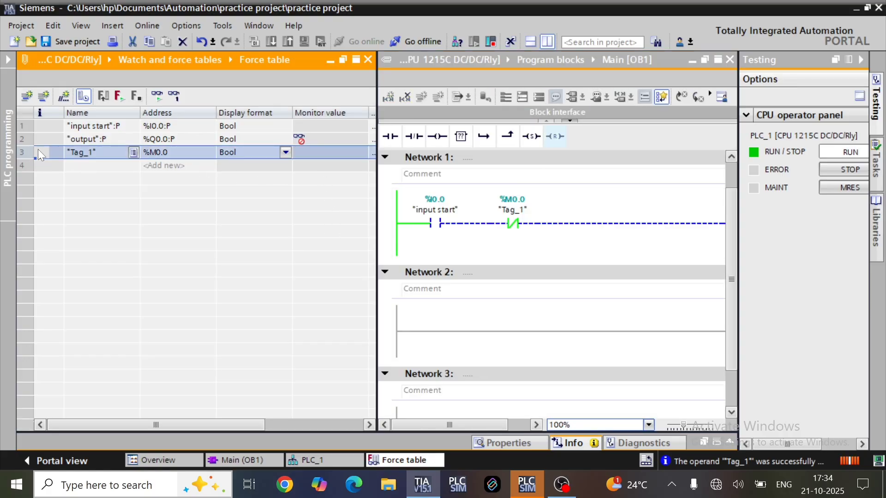
{"action": "key", "text": "Delete"}
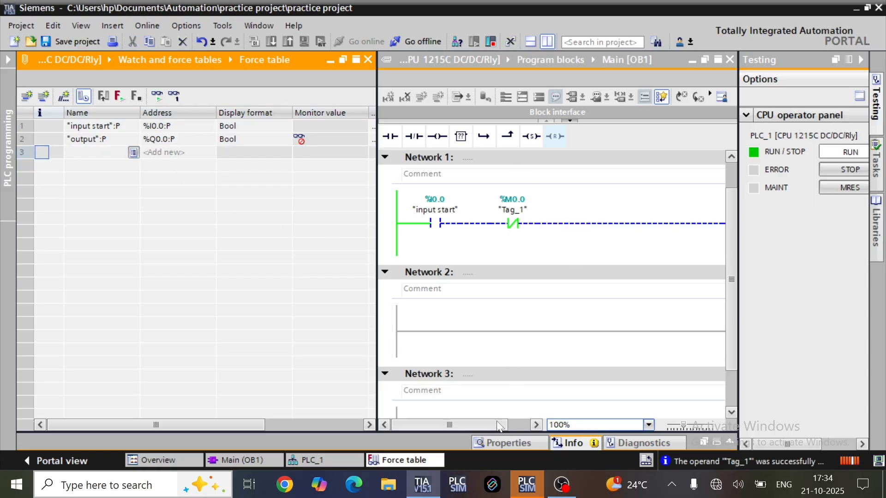
Force "output" (%Q0.0) to 1 from the force table and check its coil in Network 1
{"action": "mouse_move", "coordinate": [499, 425]}
{"action": "left_mouse_down"}
{"action": "mouse_move", "coordinate": [533, 431]}
{"action": "mouse_move", "coordinate": [489, 432]}
{"action": "mouse_move", "coordinate": [508, 431]}
{"action": "left_mouse_up"}
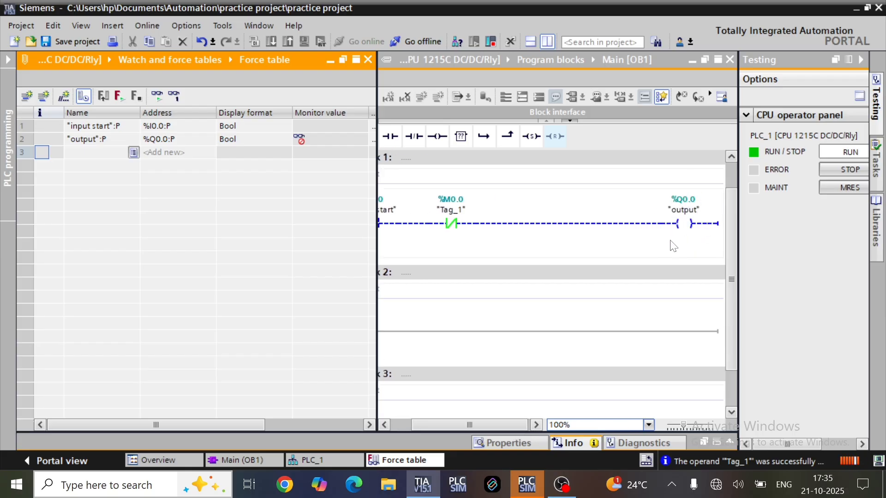
{"action": "left_click_drag", "start_coordinate": [517, 425], "coordinate": [532, 425]}
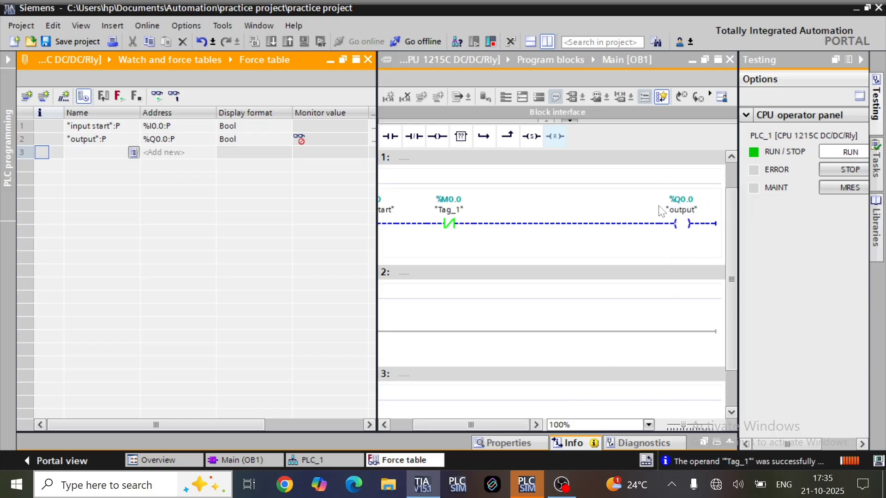
{"action": "left_click", "coordinate": [683, 228]}
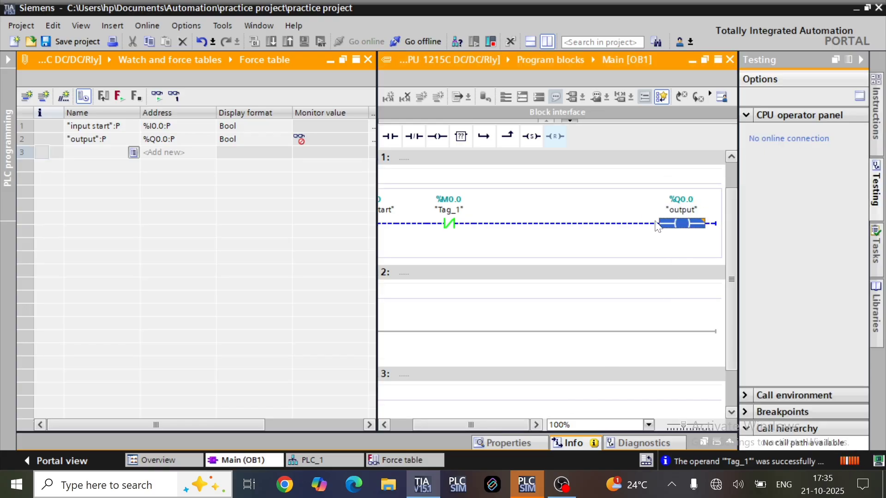
{"action": "right_click", "coordinate": [25, 139]}
{"action": "mouse_move", "coordinate": [115, 147]}
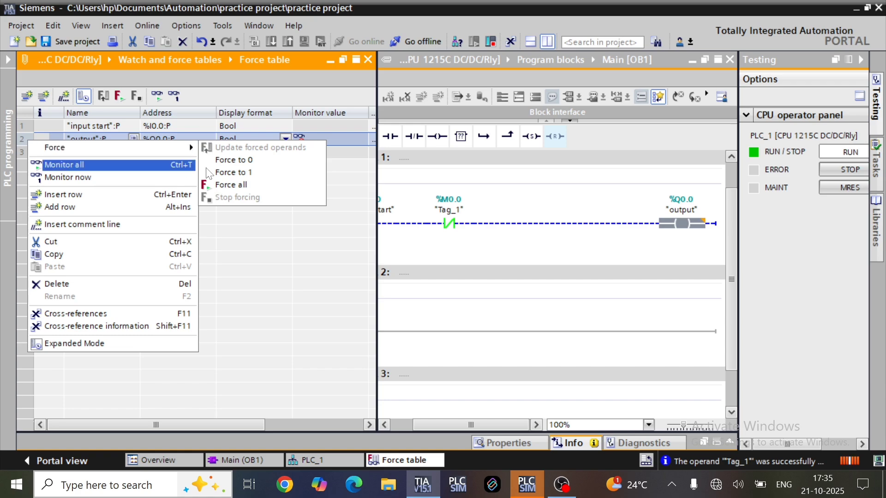
{"action": "left_click", "coordinate": [246, 176]}
{"action": "left_click", "coordinate": [526, 291]}
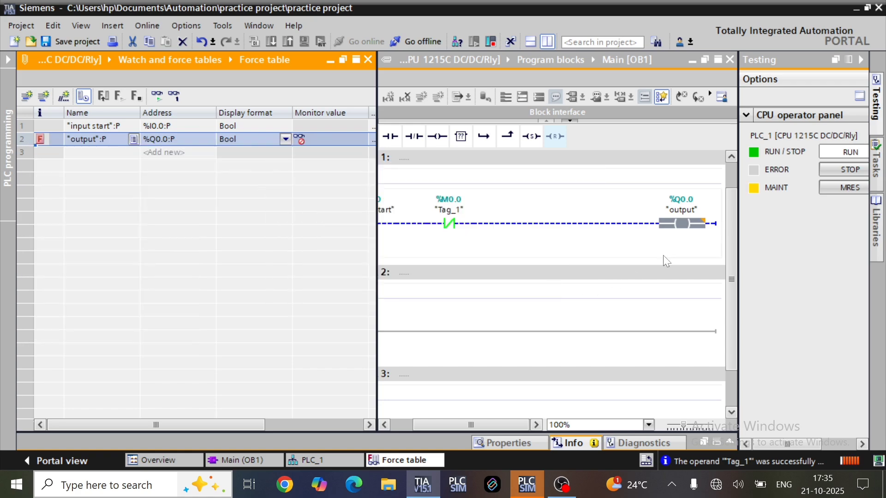
{"action": "left_click", "coordinate": [674, 244]}
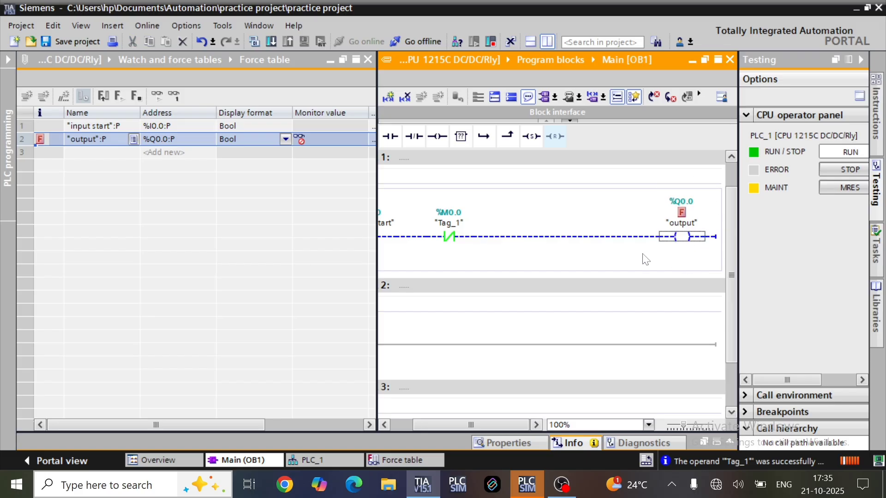
{"action": "left_click", "coordinate": [688, 238]}
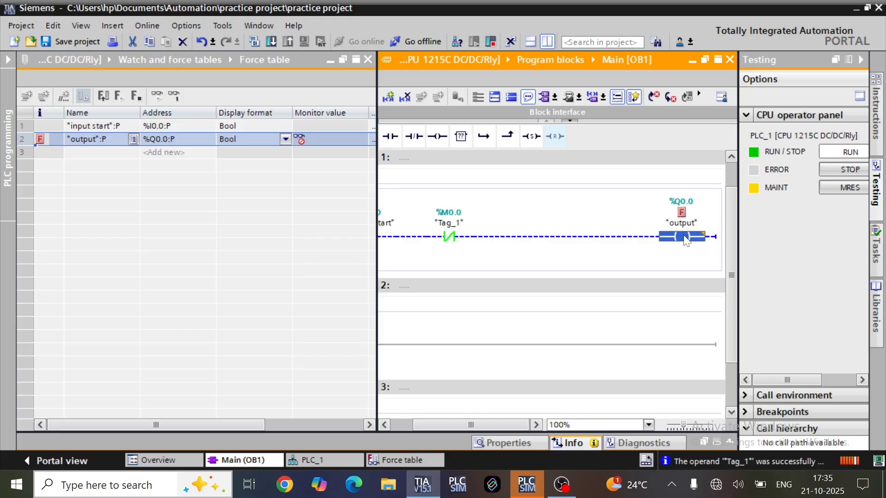
{"action": "left_click", "coordinate": [599, 215]}
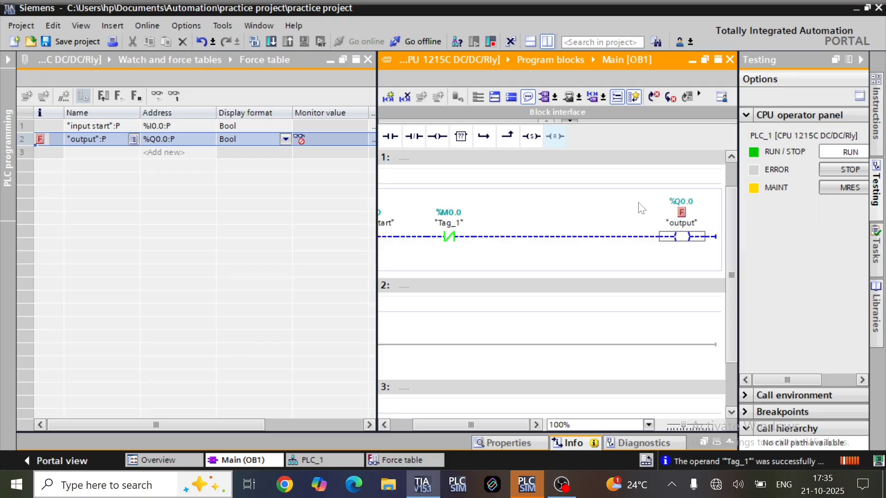
Stop forcing the output, then close the force table and the split editor view
{"action": "left_click", "coordinate": [24, 138]}
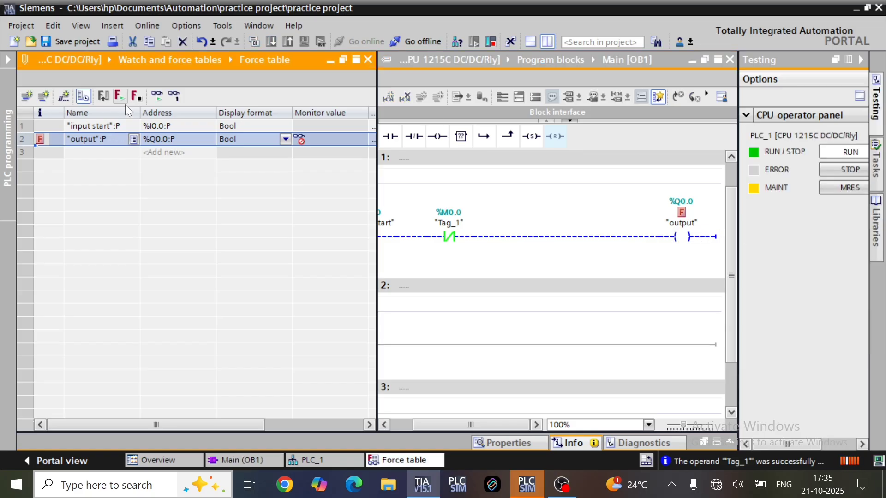
{"action": "left_click", "coordinate": [136, 96]}
{"action": "left_click", "coordinate": [525, 301]}
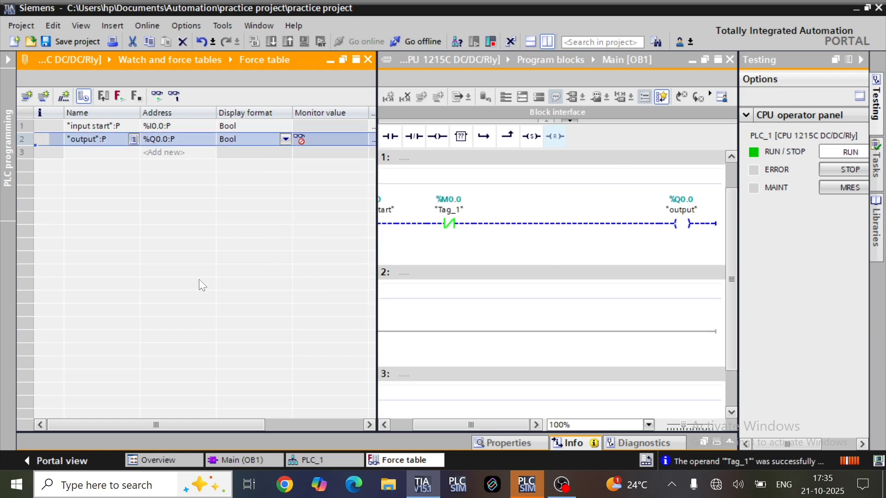
{"action": "left_click_drag", "start_coordinate": [478, 424], "coordinate": [455, 425]}
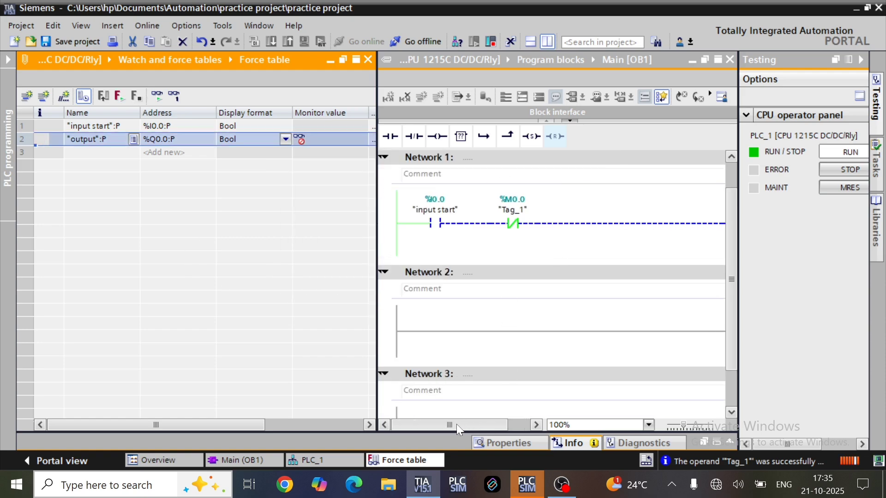
{"action": "left_click", "coordinate": [367, 59]}
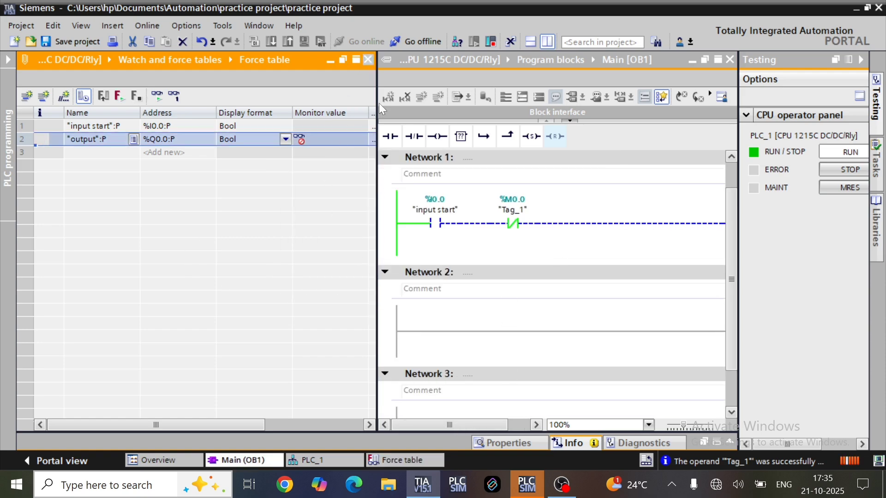
{"action": "left_click", "coordinate": [547, 42]}
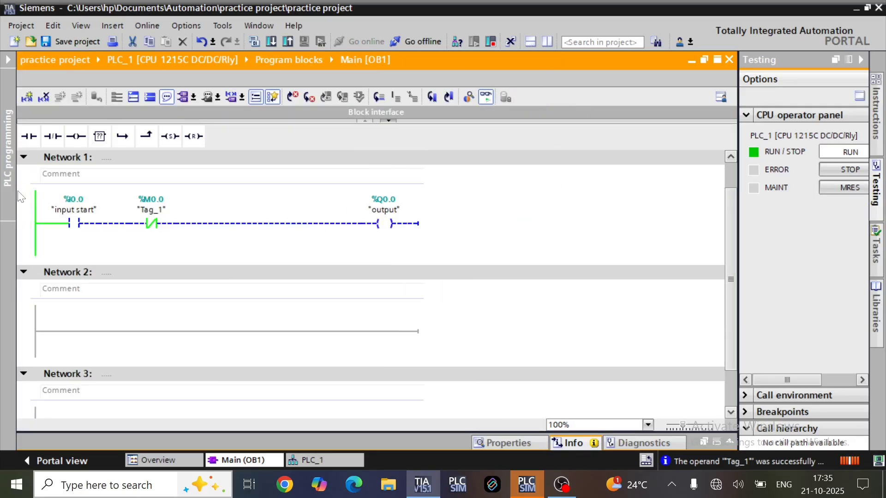
Open MAIN SCREEN from the screens of HMI_1 in the project tree
{"action": "left_click", "coordinate": [7, 138]}
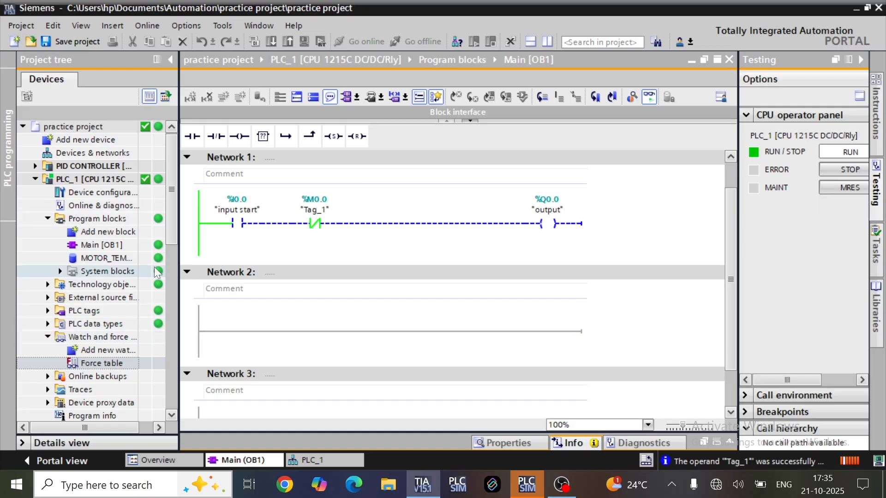
{"action": "scroll", "coordinate": [167, 274], "scroll_direction": "down", "scroll_amount": 1}
{"action": "left_click_drag", "start_coordinate": [168, 274], "coordinate": [167, 336]}
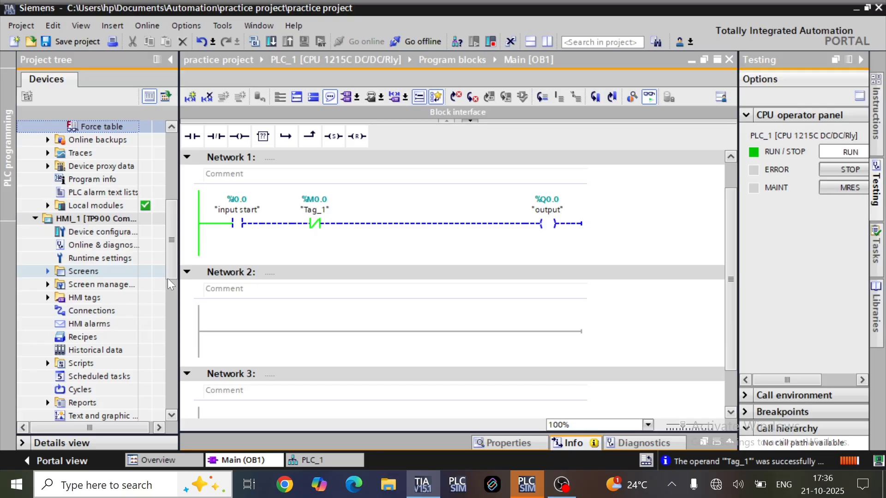
{"action": "left_click", "coordinate": [91, 297]}
{"action": "left_click", "coordinate": [48, 272]}
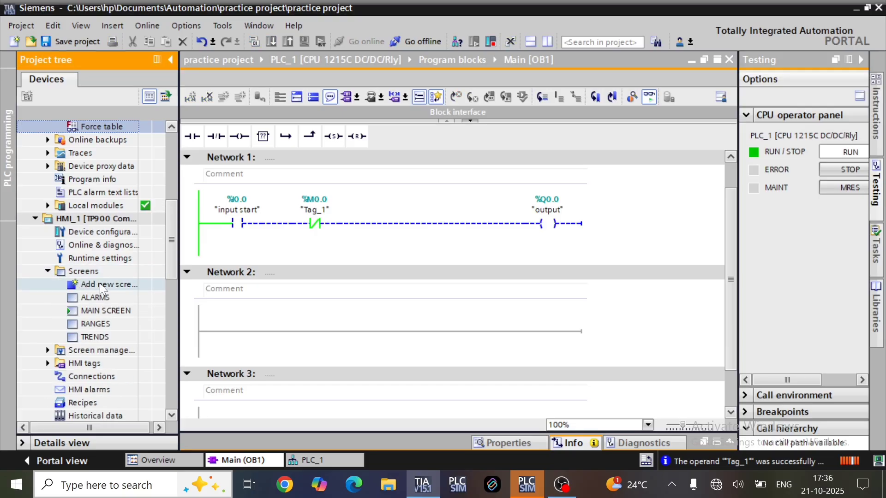
{"action": "left_click", "coordinate": [104, 312]}
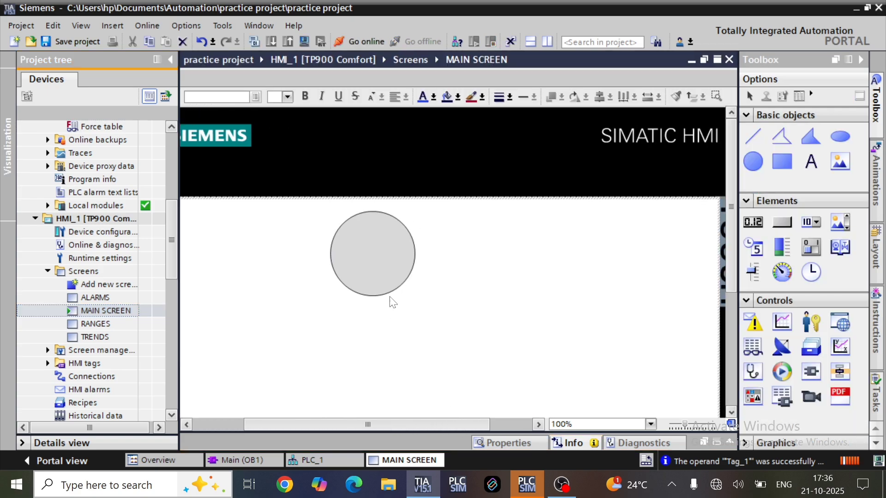
Delete the existing grey circle from MAIN SCREEN
{"action": "left_click", "coordinate": [378, 251]}
{"action": "right_click", "coordinate": [376, 250]}
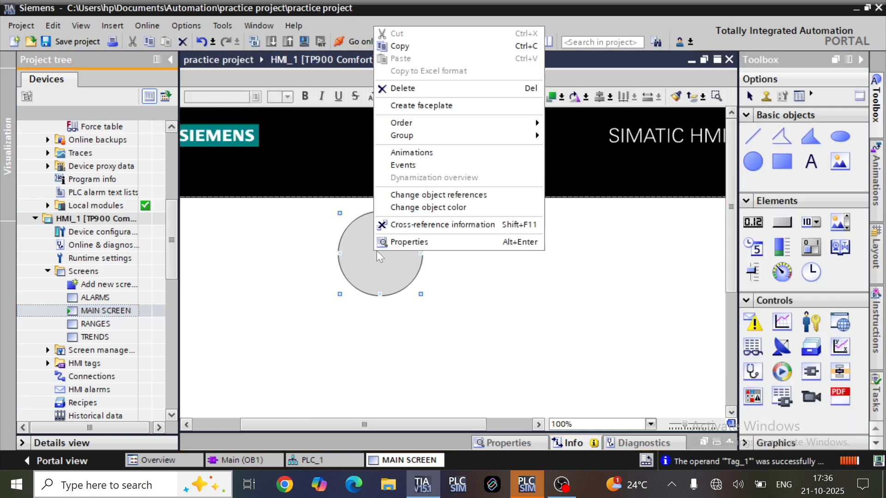
{"action": "left_click", "coordinate": [480, 273]}
{"action": "double_click", "coordinate": [368, 267]}
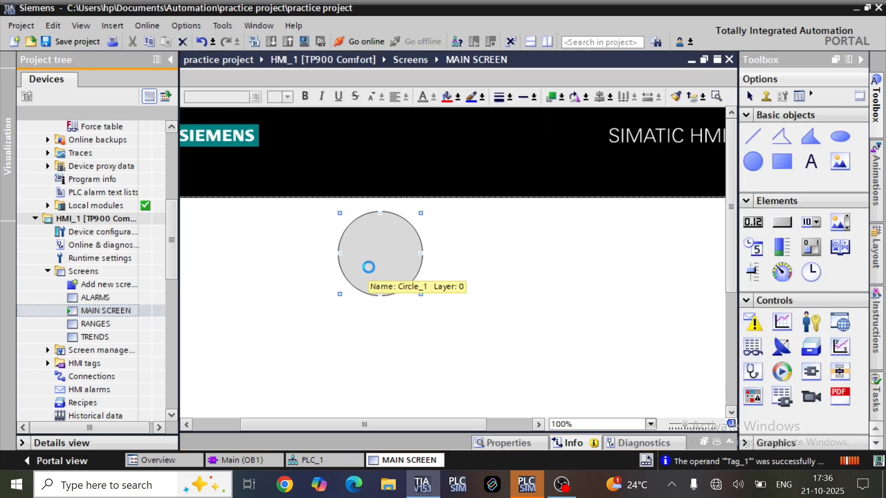
{"action": "key", "text": "Delete"}
Draw a new, larger circle on MAIN SCREEN and move it closer to the screen's centre
{"action": "left_click", "coordinate": [753, 161]}
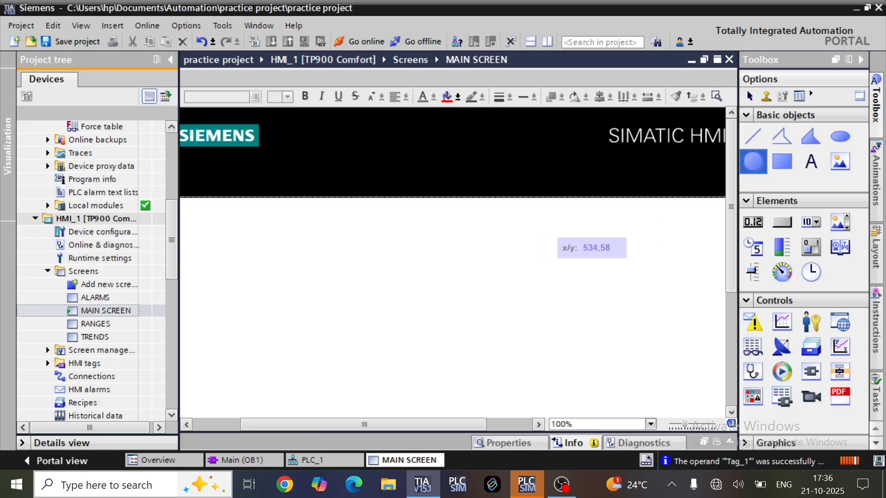
{"action": "left_click_drag", "start_coordinate": [544, 238], "coordinate": [686, 386]}
{"action": "left_click_drag", "start_coordinate": [615, 322], "coordinate": [480, 309]}
Add an Appearance display animation to the circle on MAIN SCREEN
{"action": "double_click", "coordinate": [480, 309]}
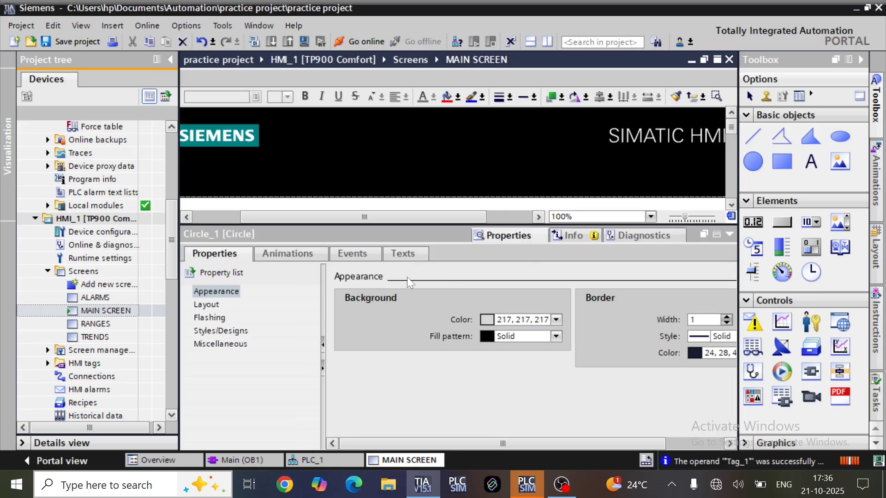
{"action": "left_click", "coordinate": [348, 258]}
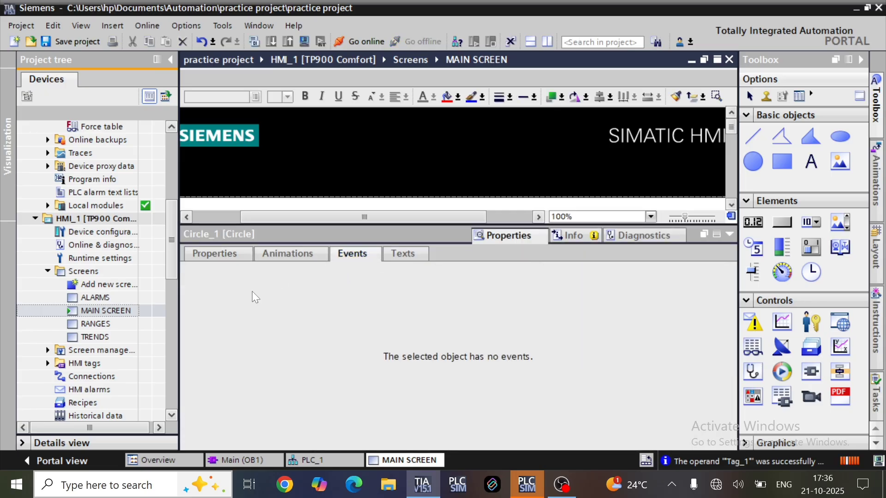
{"action": "left_click", "coordinate": [302, 254]}
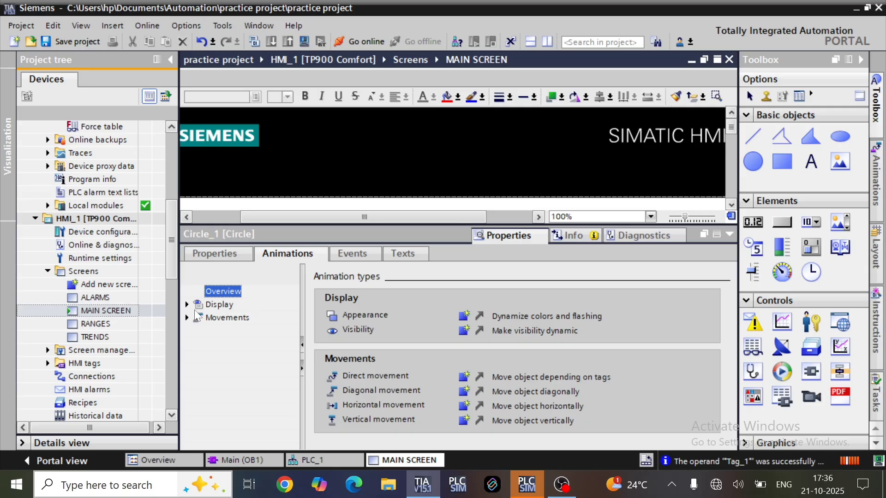
{"action": "left_click", "coordinate": [187, 304]}
{"action": "double_click", "coordinate": [238, 318]}
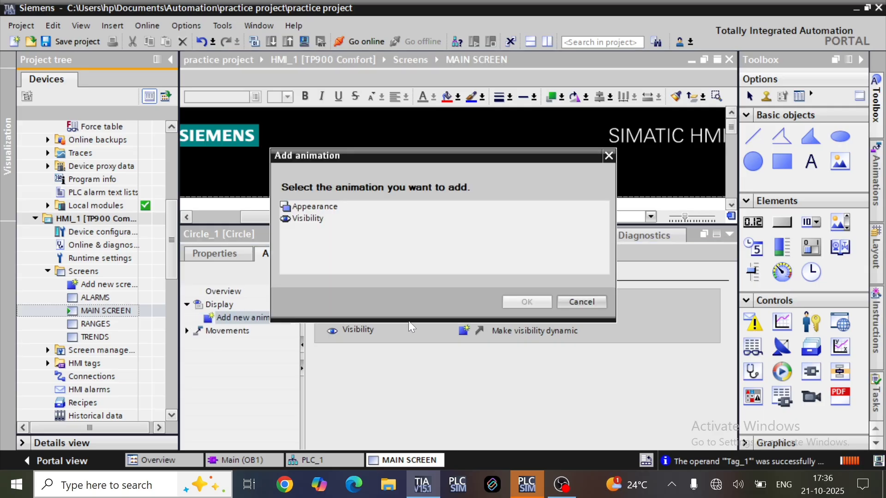
{"action": "double_click", "coordinate": [319, 206]}
{"action": "left_click", "coordinate": [262, 335]}
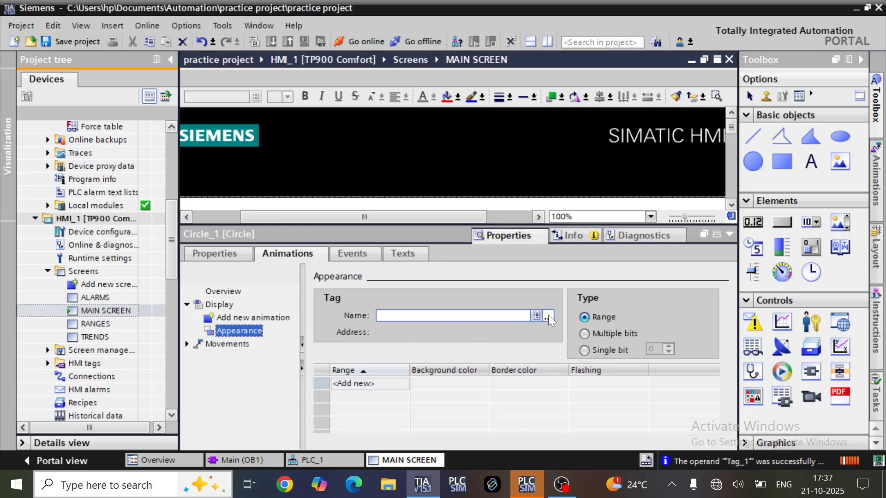
Link the circle's Appearance animation to the "output" tag from PLC_1's default tag table
{"action": "left_click", "coordinate": [548, 317]}
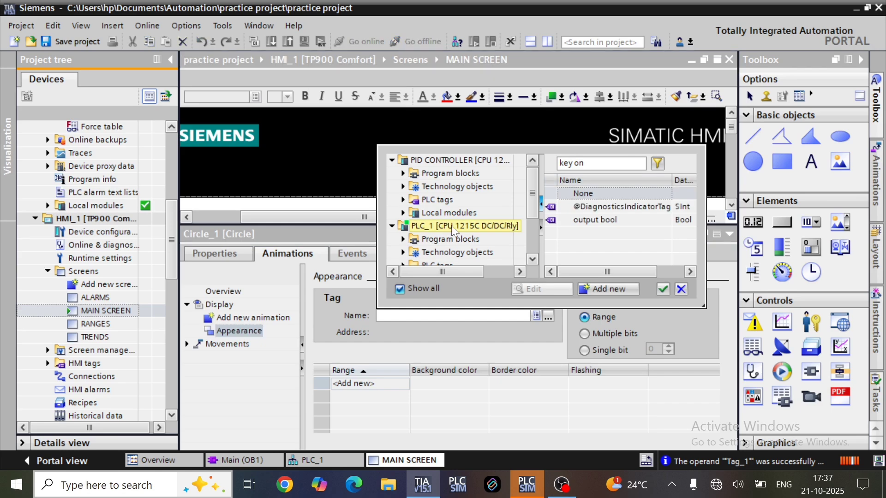
{"action": "scroll", "coordinate": [536, 223], "scroll_direction": "down", "scroll_amount": 2}
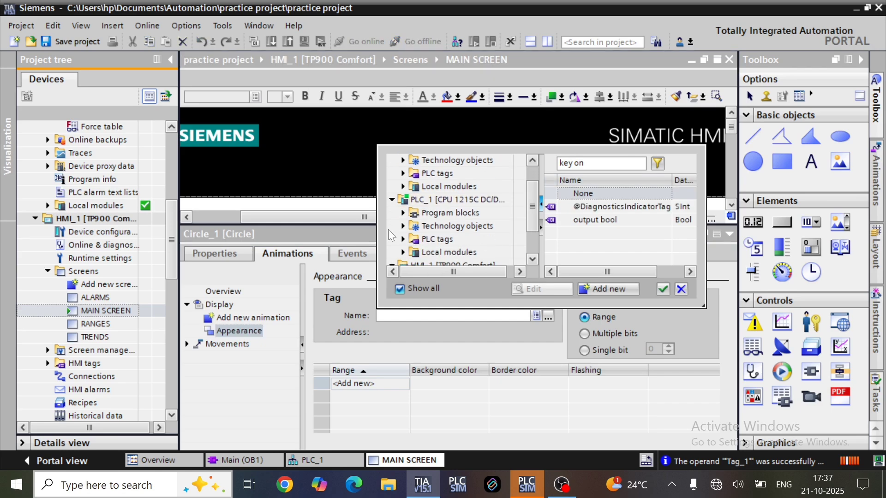
{"action": "double_click", "coordinate": [472, 238]}
{"action": "scroll", "coordinate": [512, 225], "scroll_direction": "down", "scroll_amount": 2}
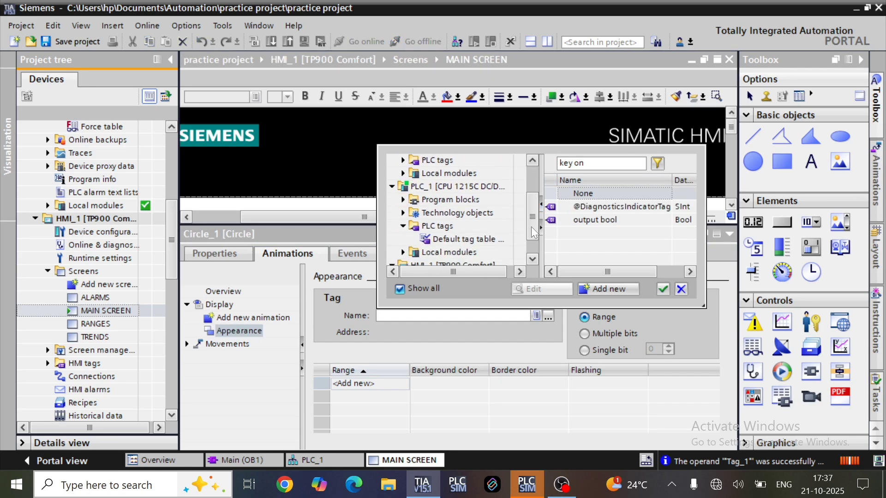
{"action": "left_click", "coordinate": [496, 226]}
{"action": "double_click", "coordinate": [582, 246]}
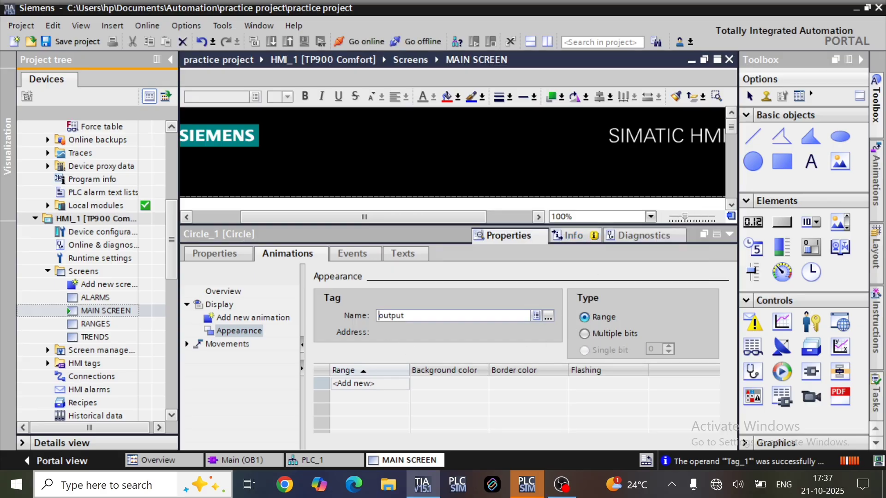
Add the range values 0 and 1 to the Appearance animation and list them in descending order
{"action": "left_click", "coordinate": [355, 383]}
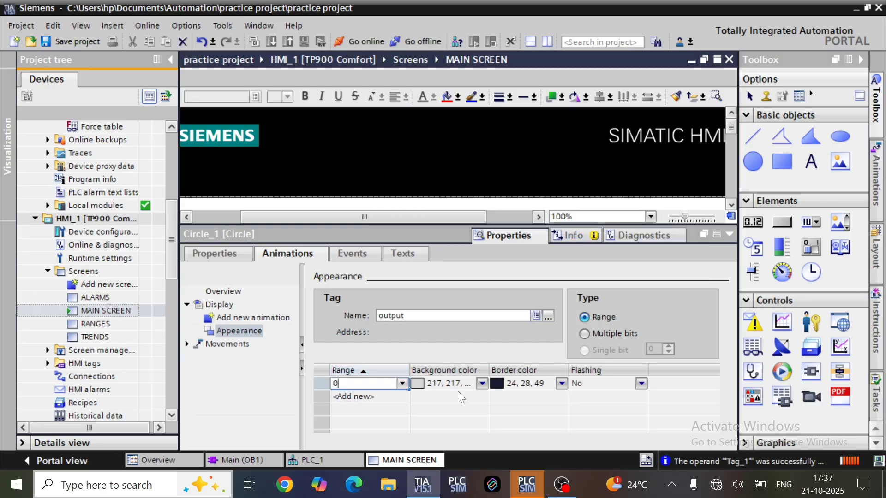
{"action": "left_click", "coordinate": [388, 399]}
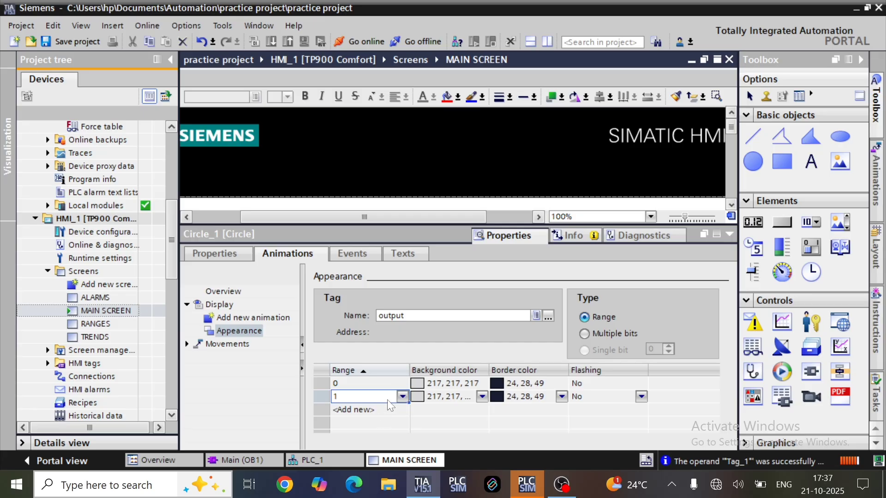
{"action": "left_click", "coordinate": [369, 370]}
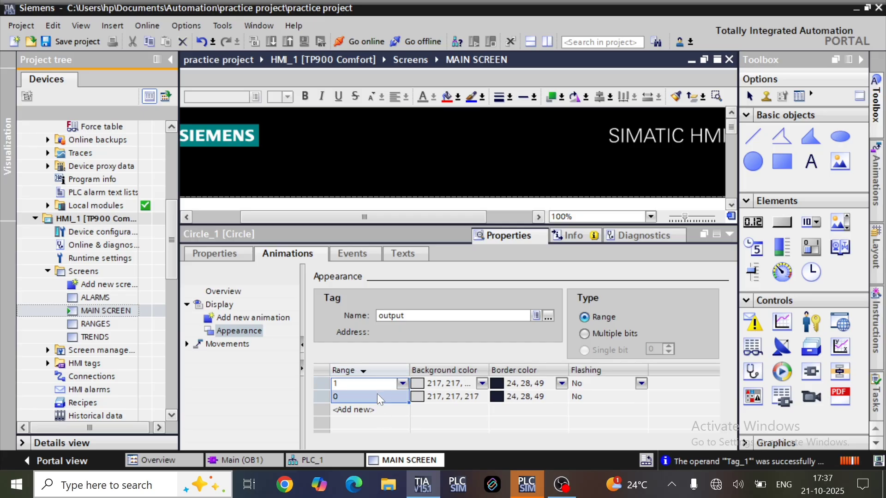
{"action": "left_click", "coordinate": [381, 397]}
Set both the background and border colors for range 0 to green (0, 255, 0)
{"action": "left_click", "coordinate": [481, 396]}
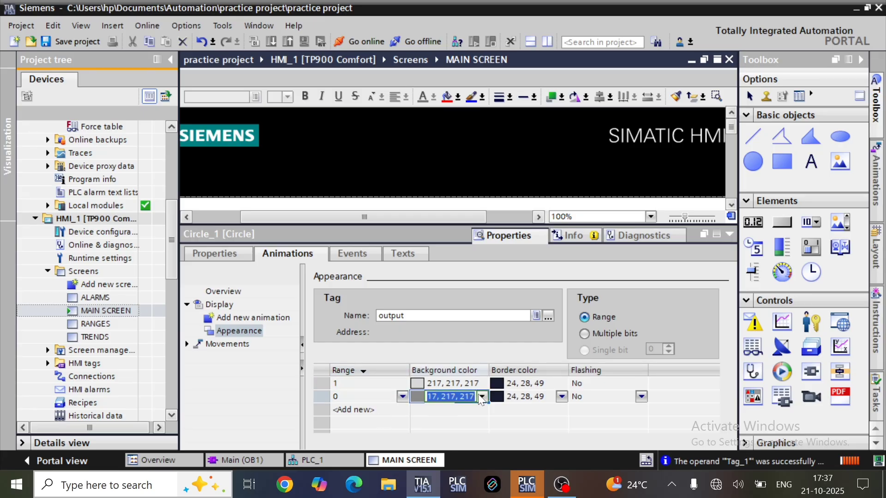
{"action": "left_click", "coordinate": [481, 396]}
{"action": "left_click", "coordinate": [451, 325]}
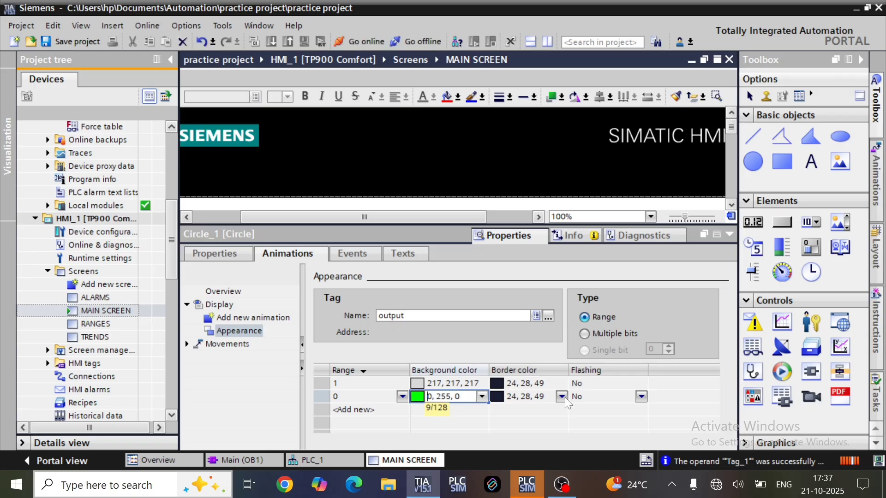
{"action": "left_click", "coordinate": [561, 396]}
{"action": "left_click", "coordinate": [561, 397]}
{"action": "left_click", "coordinate": [532, 324]}
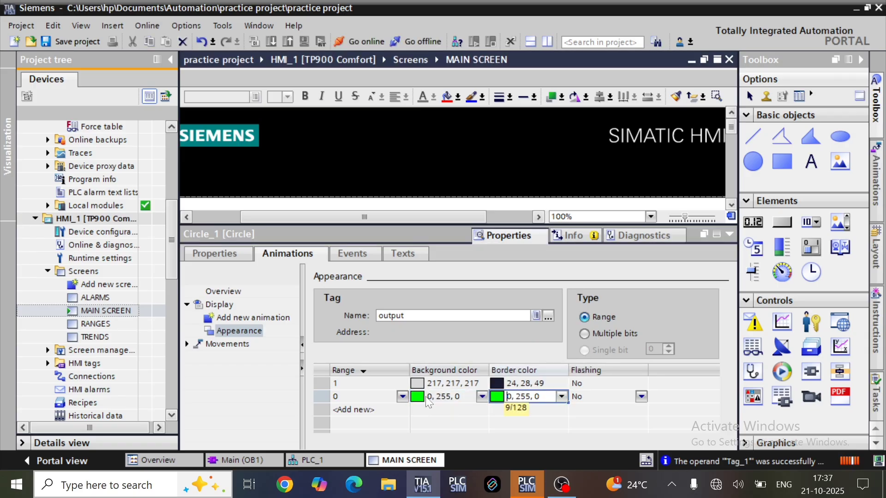
Set both the background and border colors for range 1 to red (255, 0, 0)
{"action": "left_click", "coordinate": [450, 383]}
{"action": "left_click", "coordinate": [483, 385]}
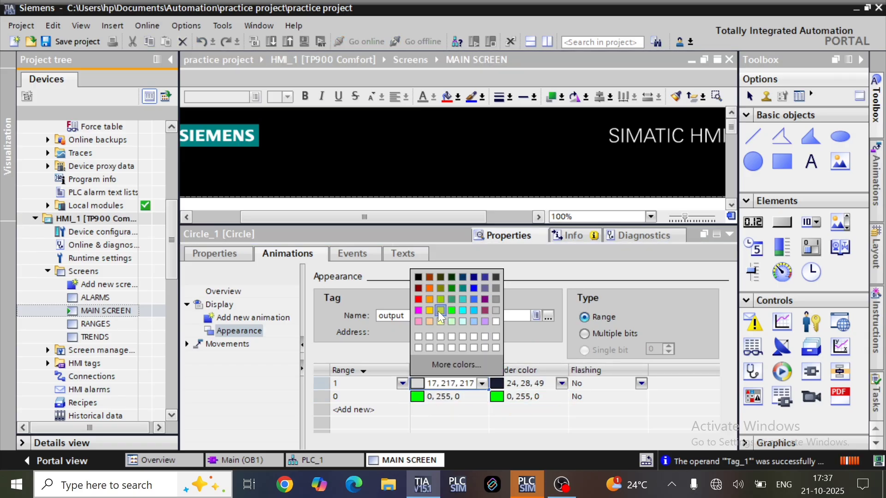
{"action": "left_click", "coordinate": [442, 312]}
{"action": "type", "text": "255, 0, 0"}
{"action": "left_click", "coordinate": [561, 383]}
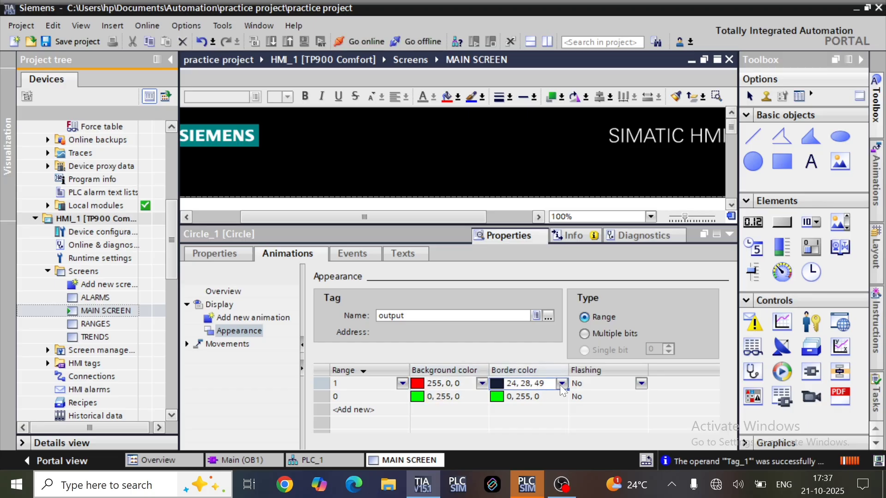
{"action": "left_click", "coordinate": [561, 383]}
{"action": "left_click", "coordinate": [501, 303]}
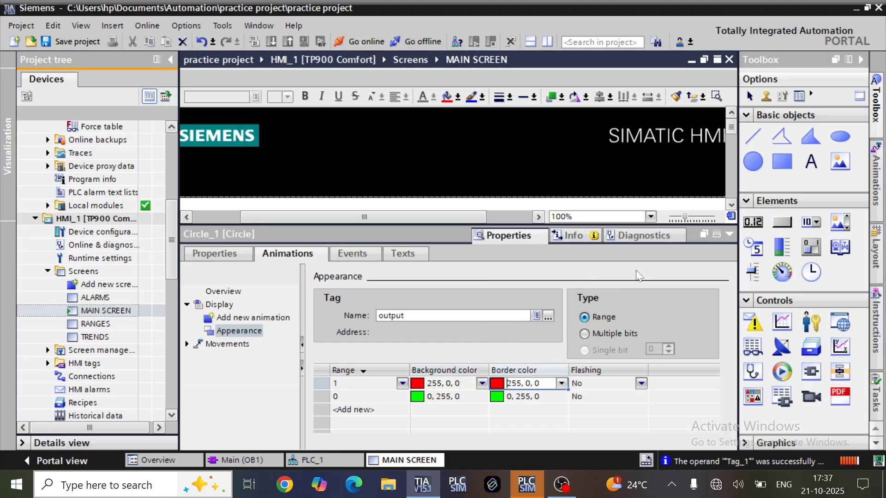
Collapse the circle's properties, save the project and compile HMI_1
{"action": "left_click", "coordinate": [726, 234]}
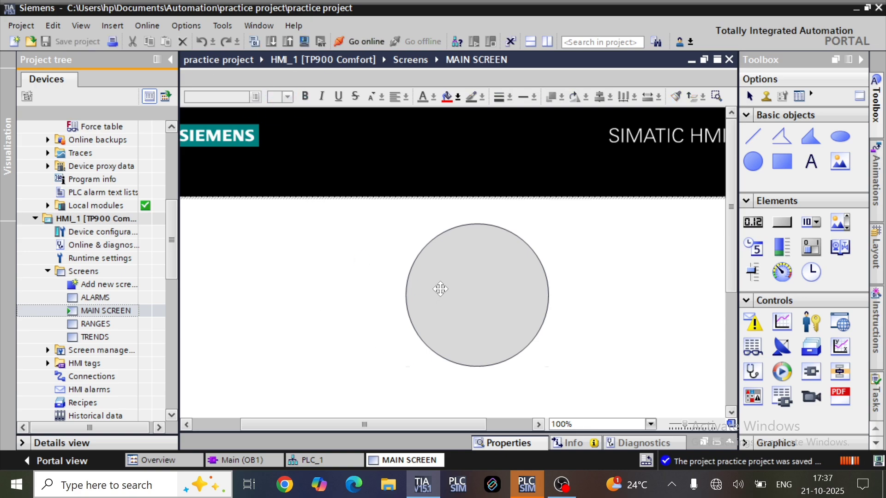
{"action": "left_click", "coordinate": [255, 41]}
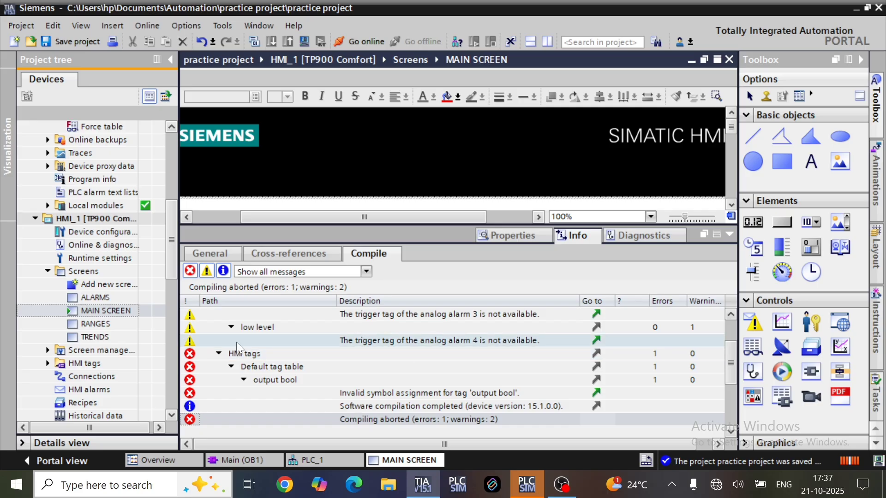
Delete the invalid "output bool" tag from the HMI tags of HMI_1, then close the tag list
{"action": "left_click", "coordinate": [50, 364]}
{"action": "left_click", "coordinate": [47, 364]}
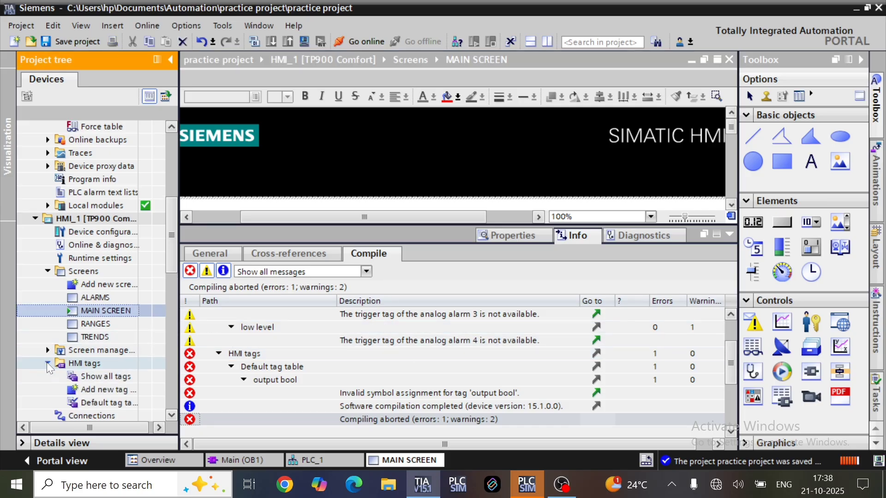
{"action": "double_click", "coordinate": [90, 377]}
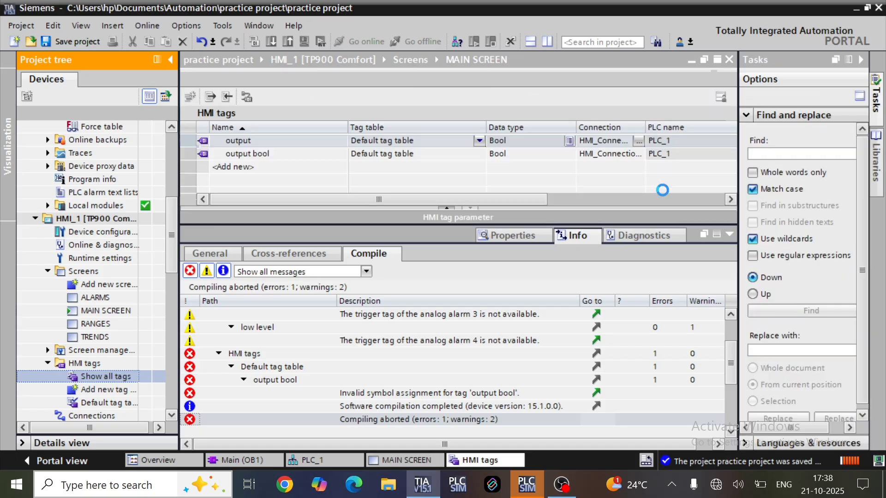
{"action": "left_click", "coordinate": [190, 153]}
{"action": "key", "text": "Delete"}
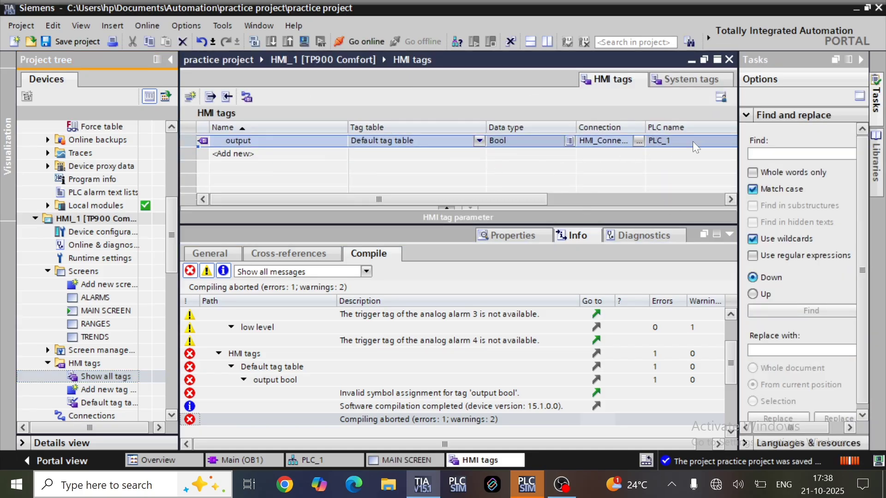
{"action": "left_click", "coordinate": [693, 153]}
{"action": "left_click", "coordinate": [728, 60]}
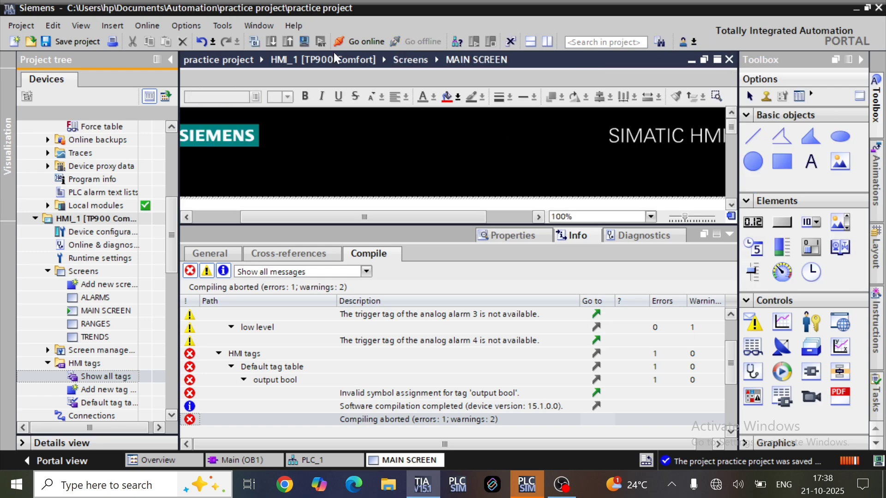
Recompile HMI_1 and start its runtime simulation
{"action": "left_click", "coordinate": [256, 39]}
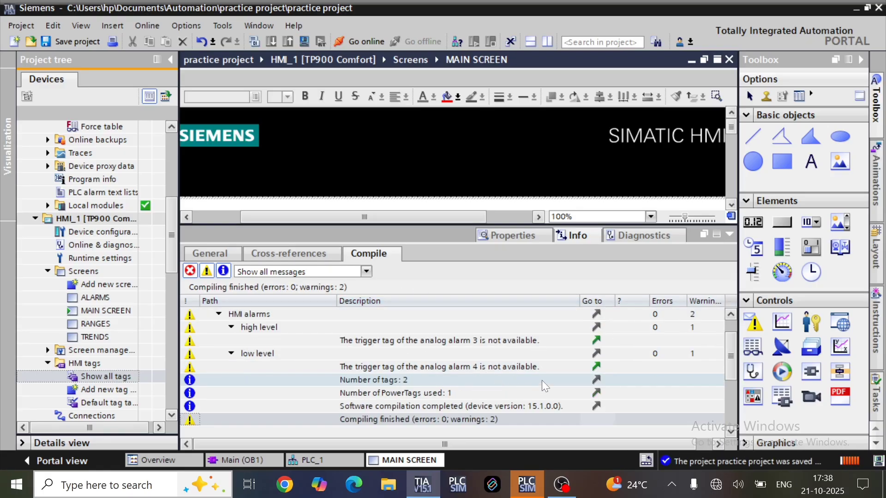
{"action": "left_click", "coordinate": [729, 233]}
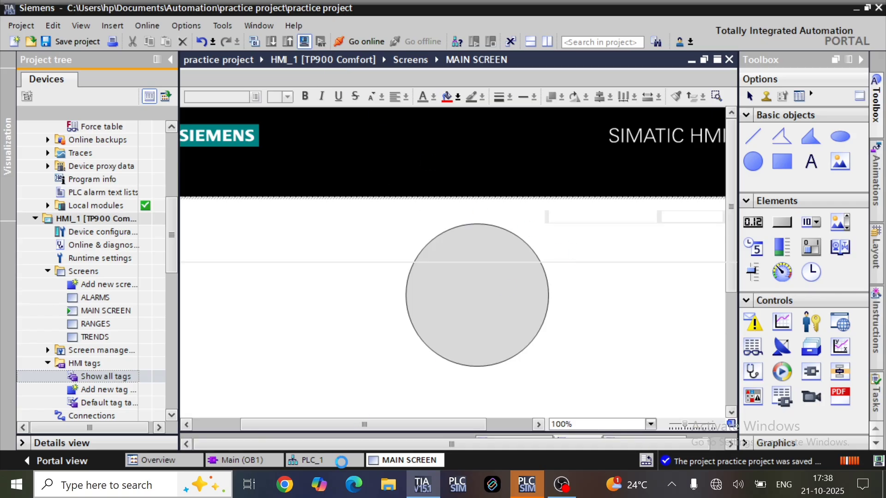
Monitor Main [OB1] online and show it side by side with PLC_1's force table
{"action": "left_click", "coordinate": [258, 459]}
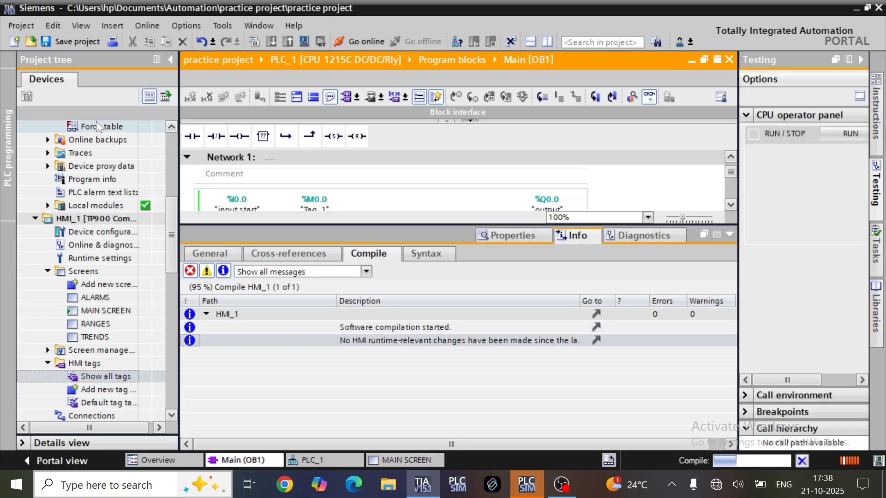
{"action": "left_click", "coordinate": [729, 235]}
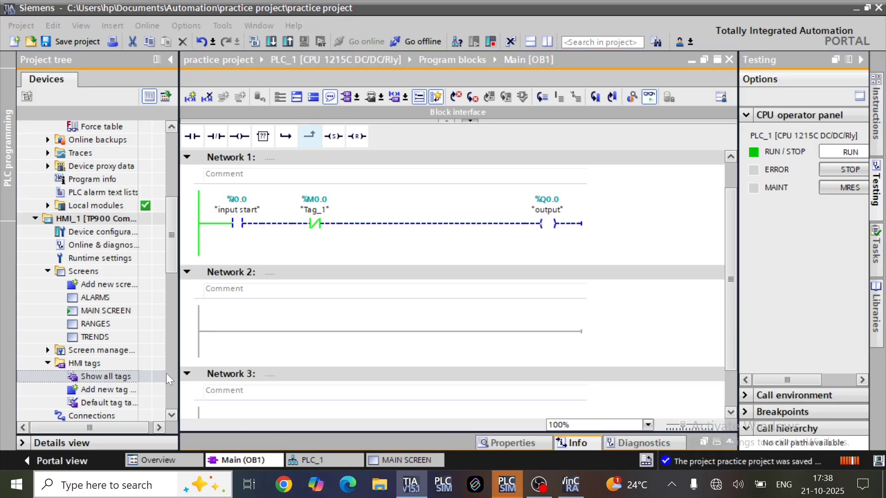
{"action": "double_click", "coordinate": [123, 128]}
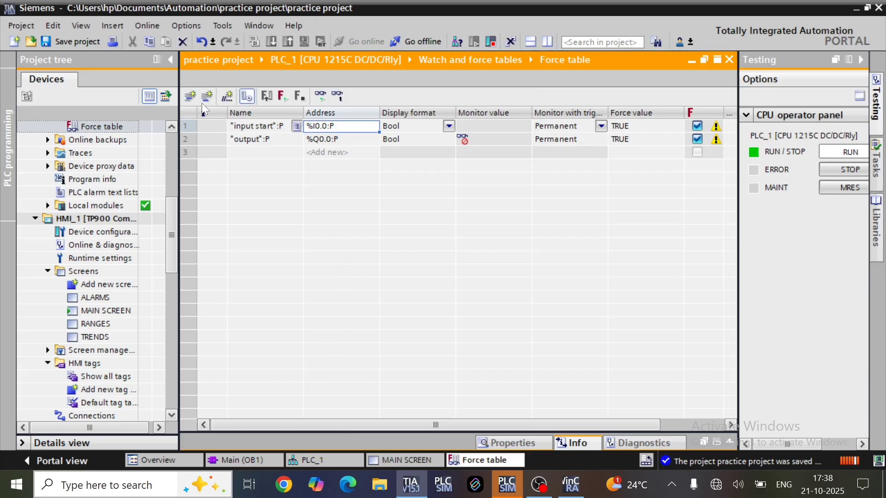
{"action": "left_click", "coordinate": [261, 460]}
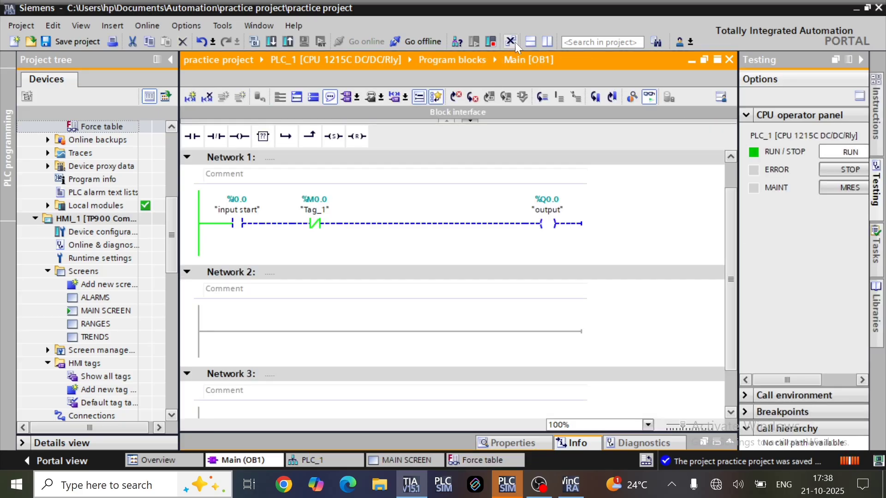
{"action": "left_click", "coordinate": [544, 43]}
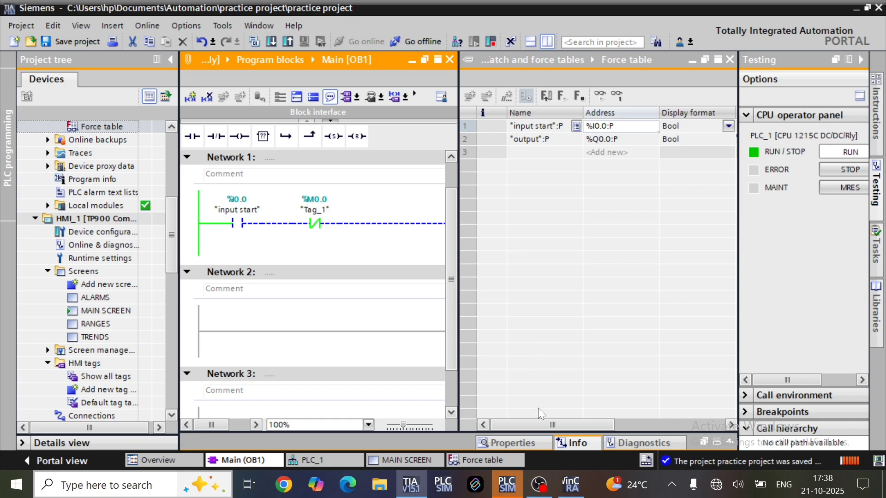
Switch to the SIMATIC WinCC Runtime Advanced window and move it below the force table rows, clear of the ladder contacts
{"action": "left_click", "coordinate": [575, 485]}
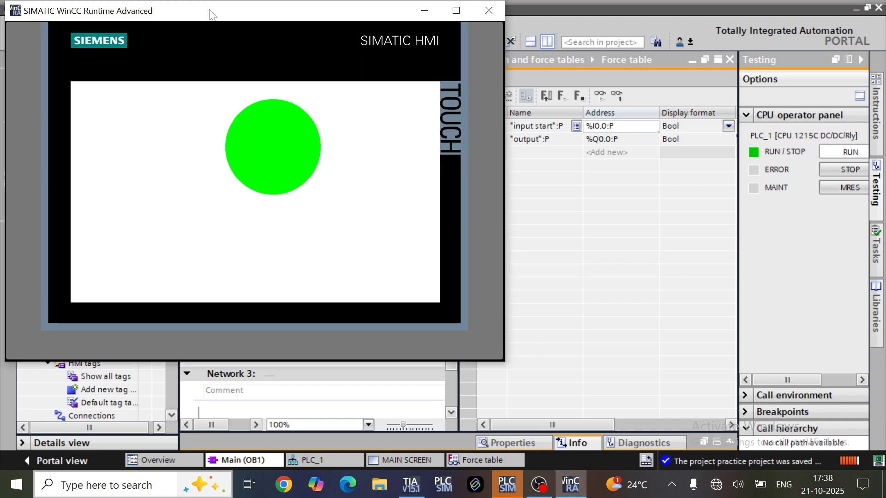
{"action": "left_click_drag", "start_coordinate": [210, 14], "coordinate": [508, 62]}
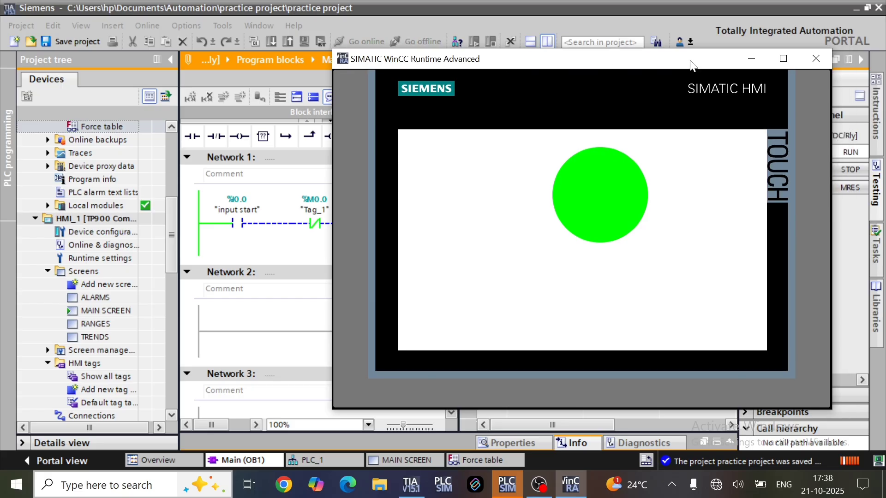
{"action": "left_click_drag", "start_coordinate": [677, 47], "coordinate": [677, 214]}
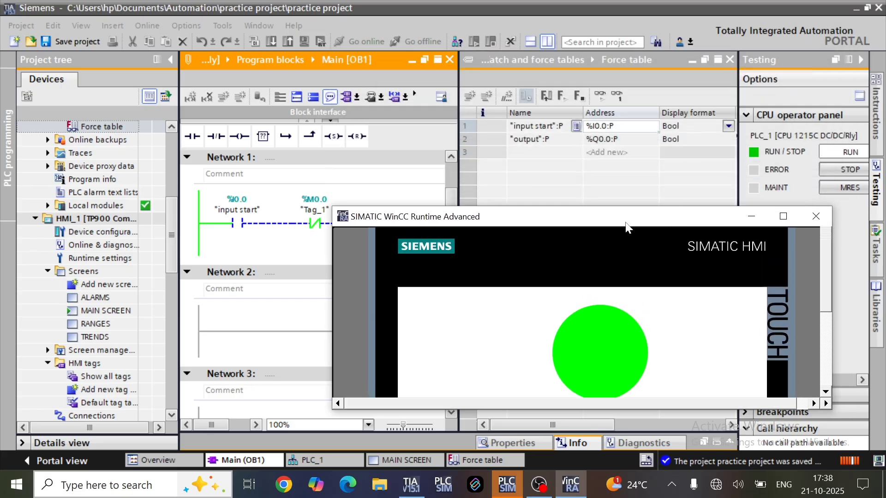
{"action": "left_click_drag", "start_coordinate": [618, 224], "coordinate": [661, 239]}
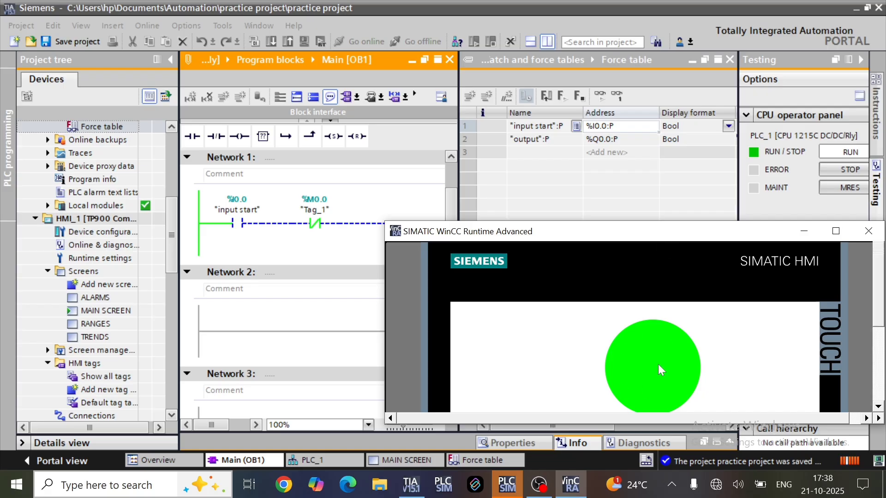
Minimize the runtime window and force "input start" (%I0.0:P) to 1 in PLC_1's force table, confirming the forcing
{"action": "left_click", "coordinate": [805, 231]}
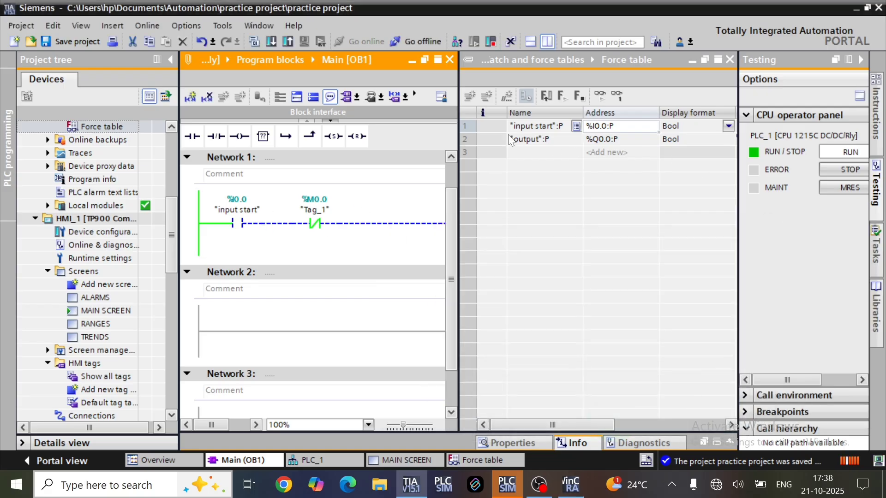
{"action": "left_click", "coordinate": [484, 130]}
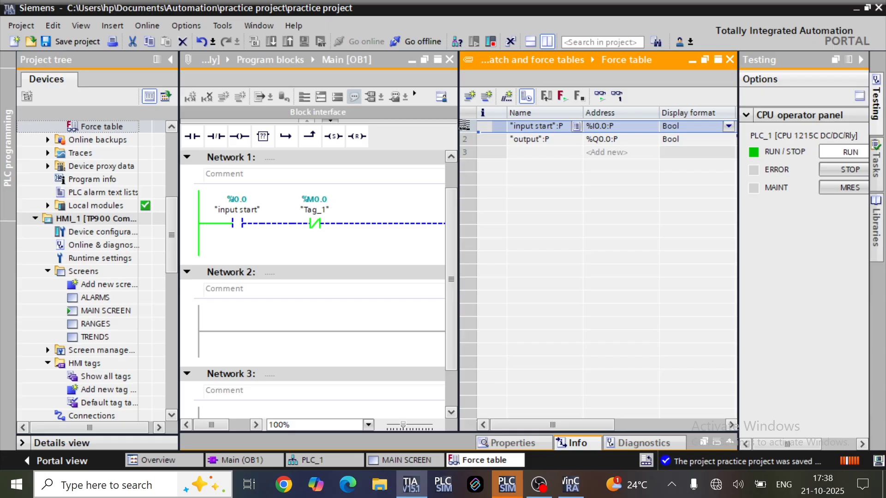
{"action": "right_click", "coordinate": [467, 128]}
{"action": "mouse_move", "coordinate": [554, 135]}
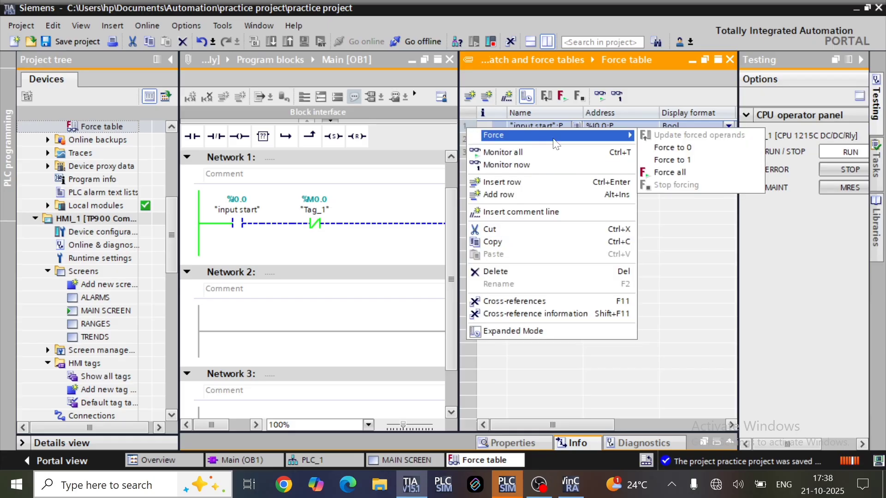
{"action": "left_click", "coordinate": [663, 161]}
{"action": "left_click", "coordinate": [526, 291]}
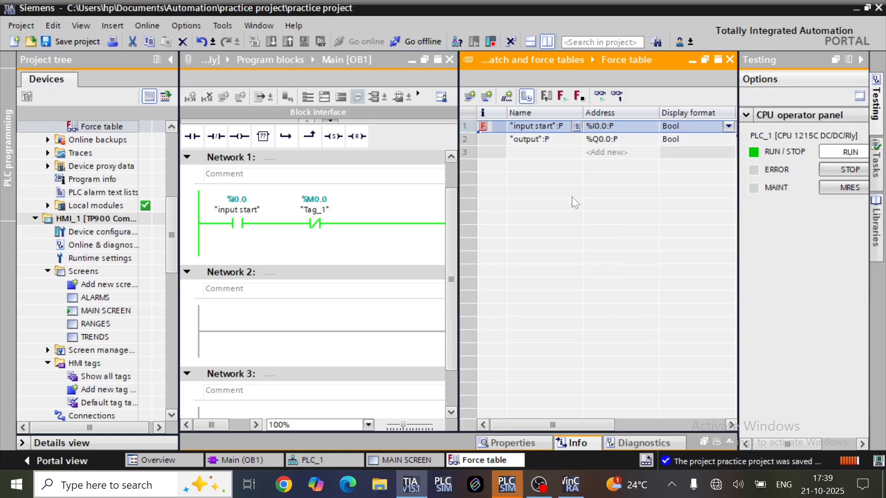
Collapse the project tree and check Network 1's online status from the "input start" contact through to the "output" coil
{"action": "left_click_drag", "start_coordinate": [220, 424], "coordinate": [223, 424]}
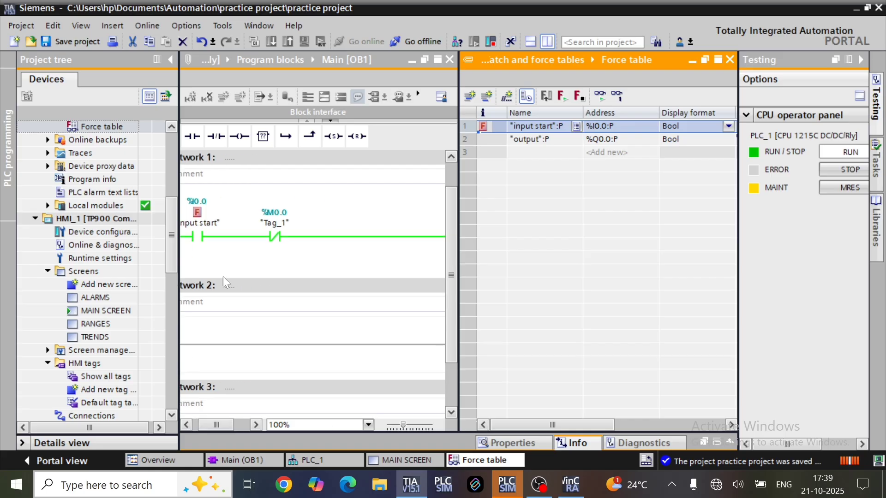
{"action": "left_click", "coordinate": [172, 60]}
{"action": "left_click", "coordinate": [42, 238]}
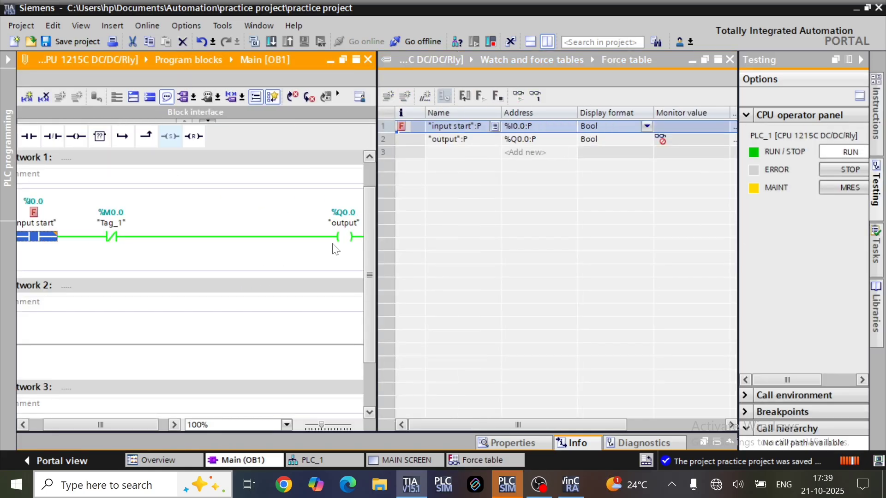
{"action": "left_click", "coordinate": [345, 237]}
{"action": "scroll", "coordinate": [155, 428], "scroll_direction": "right", "scroll_amount": 1}
{"action": "left_click", "coordinate": [226, 207]}
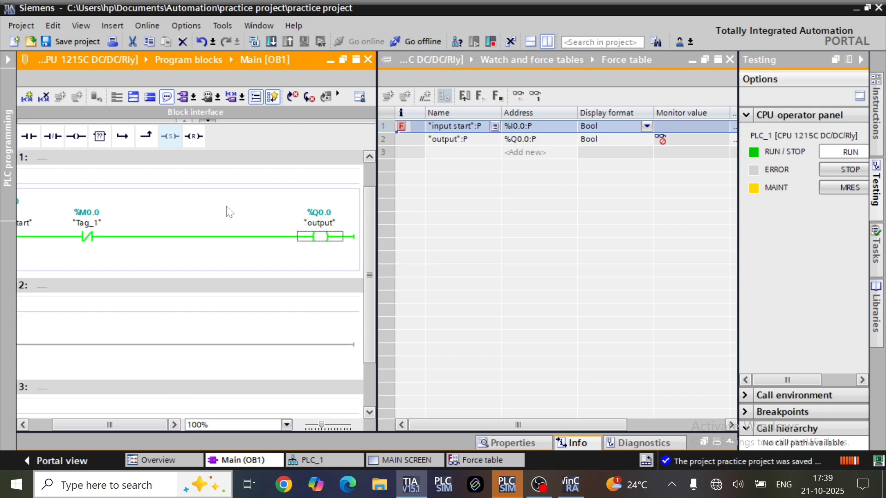
Switch to the SIMATIC WinCC Runtime Advanced window, move it just below the force table rows and check the circle's color
{"action": "left_click", "coordinate": [567, 483]}
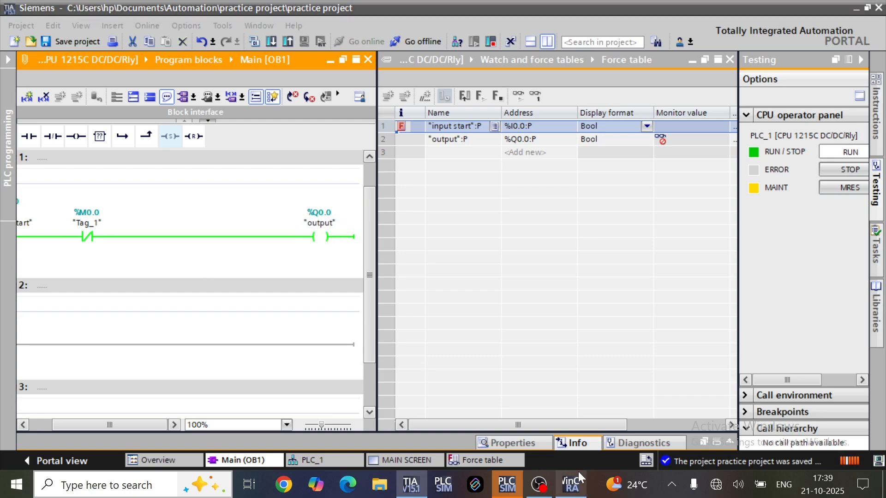
{"action": "left_click_drag", "start_coordinate": [654, 239], "coordinate": [647, 179]}
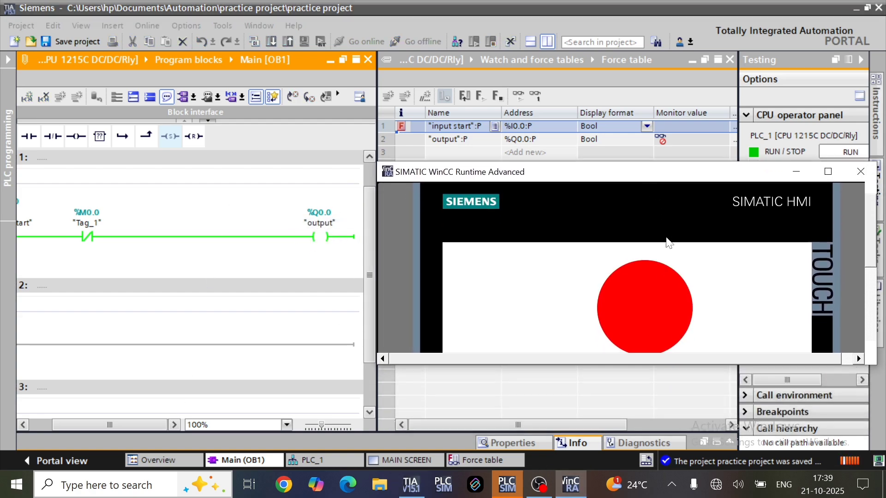
{"action": "left_click_drag", "start_coordinate": [871, 242], "coordinate": [869, 262]}
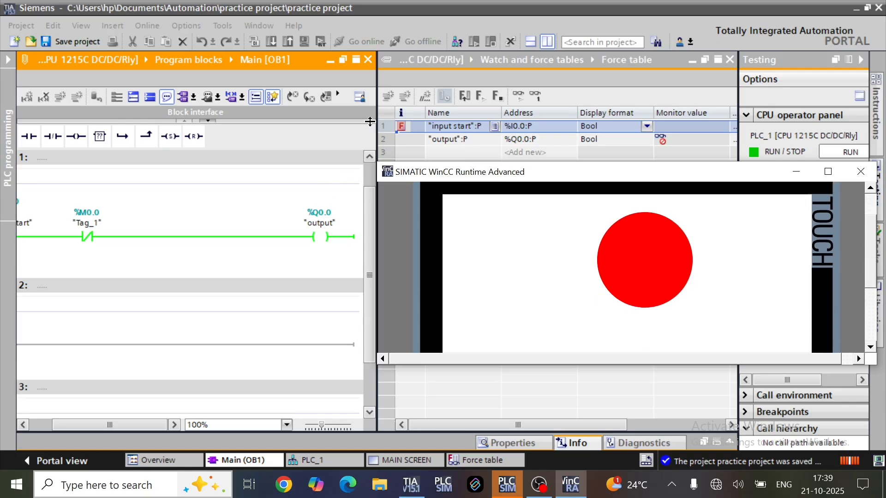
Stop forcing the "input start" input in PLC_1's force table and confirm
{"action": "left_click", "coordinate": [499, 93]}
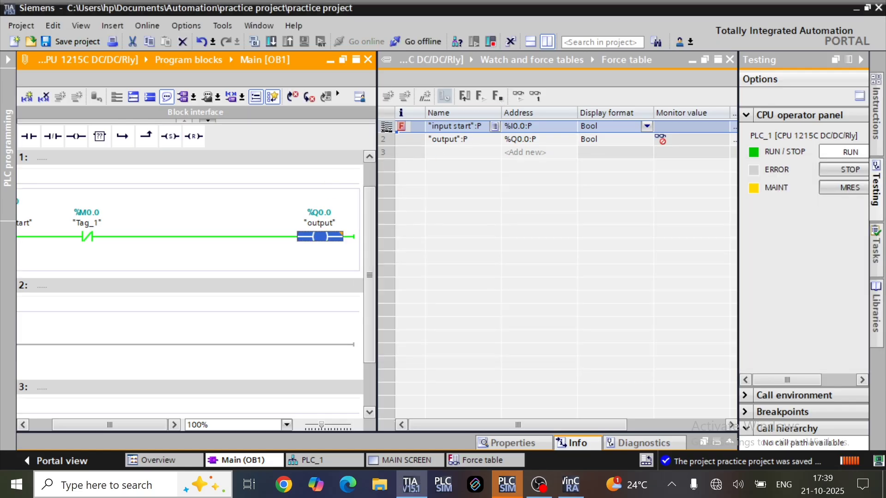
{"action": "left_click", "coordinate": [497, 96]}
{"action": "left_click", "coordinate": [524, 299]}
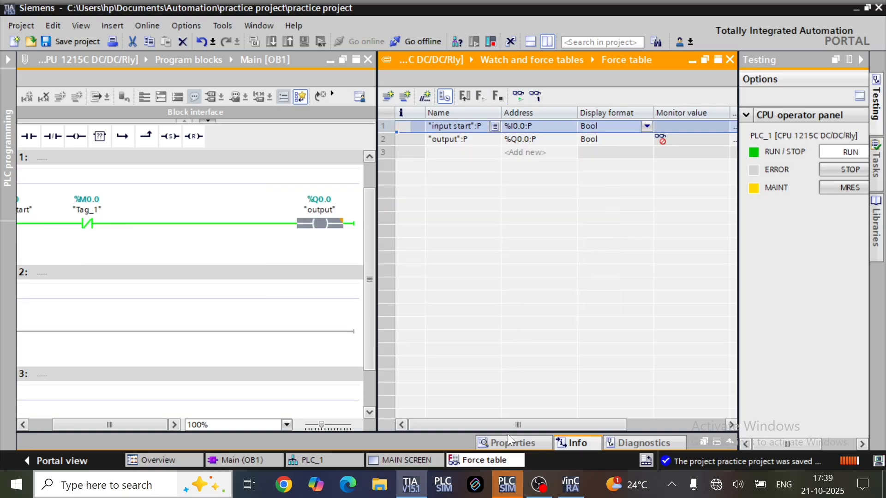
Check the circle's color in the runtime window with forcing stopped, then minimize the window
{"action": "left_click", "coordinate": [571, 483]}
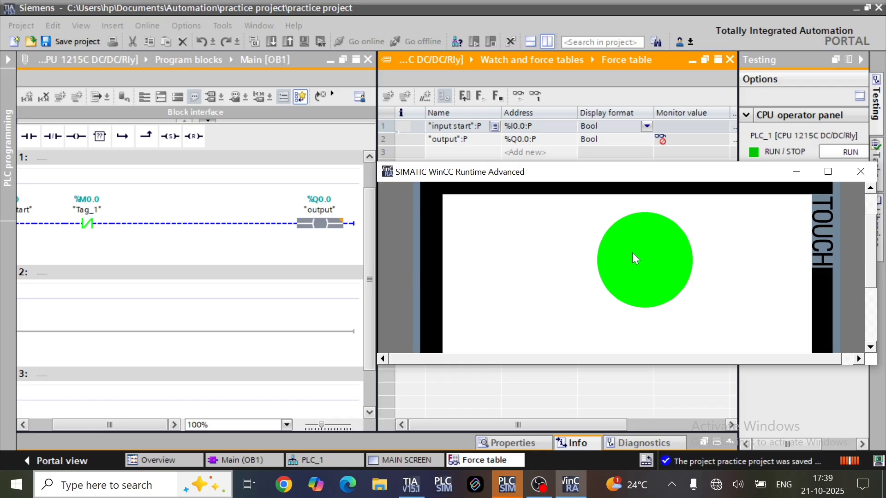
{"action": "left_click_drag", "start_coordinate": [556, 170], "coordinate": [542, 214]}
{"action": "left_click", "coordinate": [782, 216]}
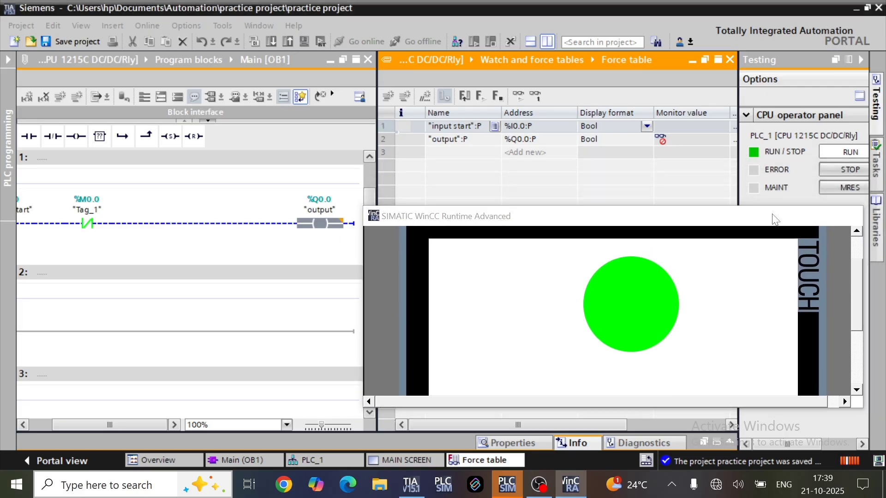
Force "output" (%Q0.0:P) to 1 in PLC_1's force table and confirm the forcing
{"action": "left_click", "coordinate": [318, 222]}
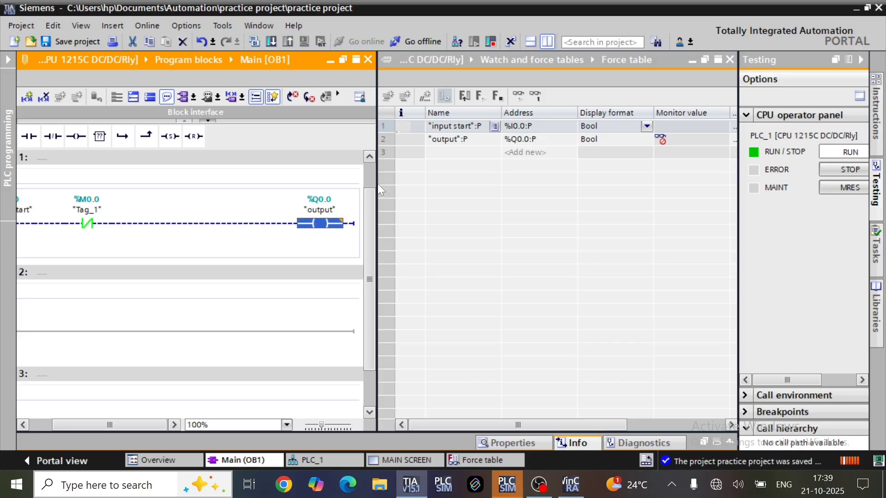
{"action": "left_click", "coordinate": [400, 141]}
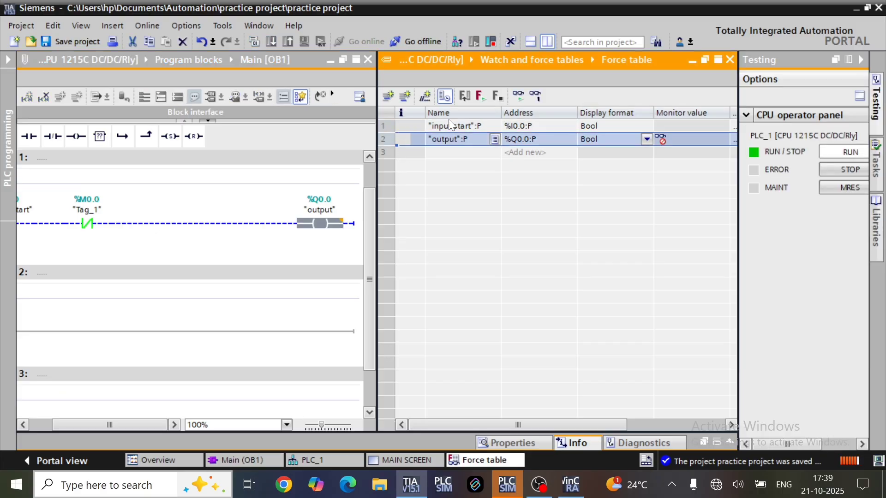
{"action": "right_click", "coordinate": [390, 143]}
{"action": "mouse_move", "coordinate": [393, 147]}
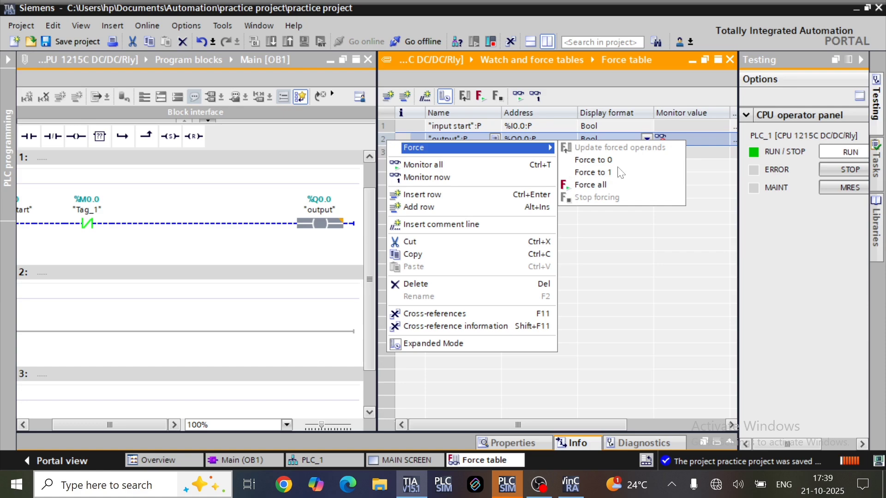
{"action": "left_click", "coordinate": [590, 173]}
{"action": "left_click", "coordinate": [518, 290]}
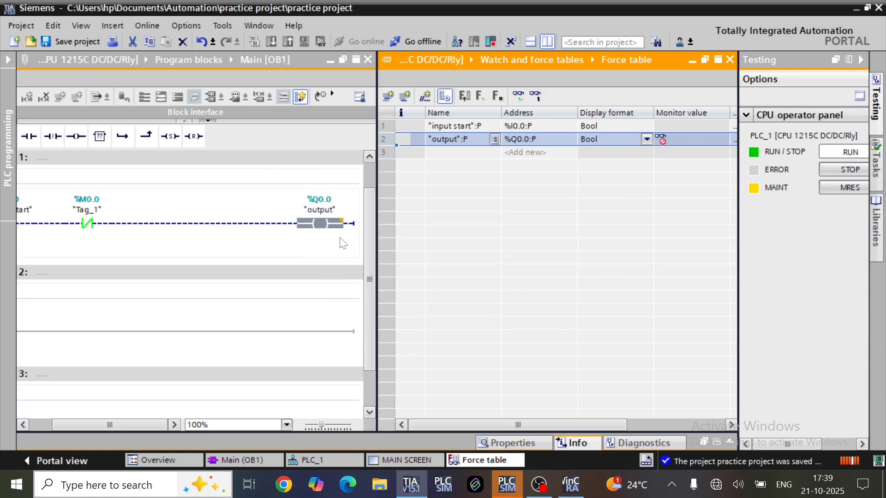
Check the forced "output" coil in Network 1 and the circle's color in the runtime window
{"action": "left_click", "coordinate": [309, 246]}
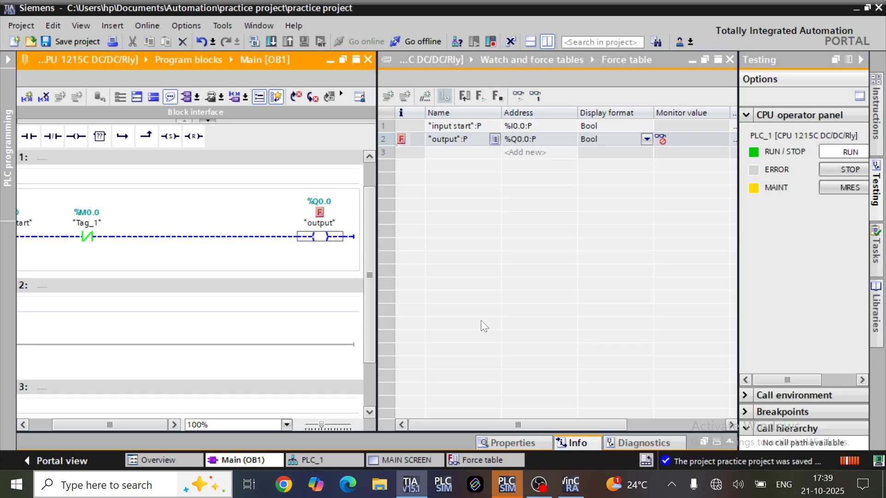
{"action": "left_click", "coordinate": [571, 484]}
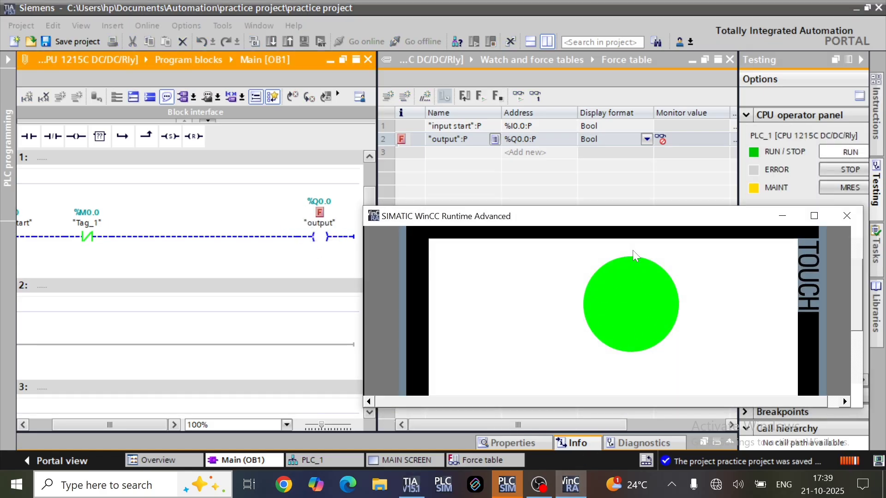
{"action": "left_click_drag", "start_coordinate": [635, 216], "coordinate": [671, 173]}
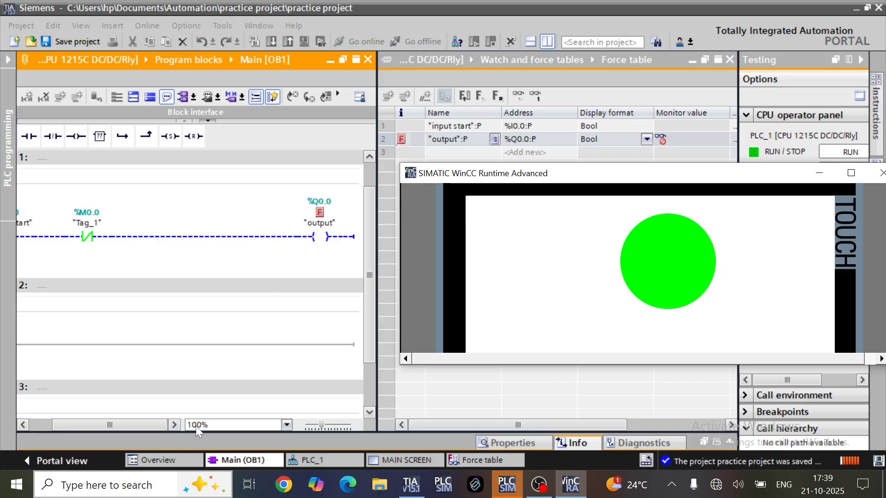
Compare Network 1's rung from "input start" to "output" with the circle in the runtime, then close the runtime simulation
{"action": "left_click_drag", "start_coordinate": [158, 426], "coordinate": [129, 425]}
{"action": "left_click", "coordinate": [74, 236]}
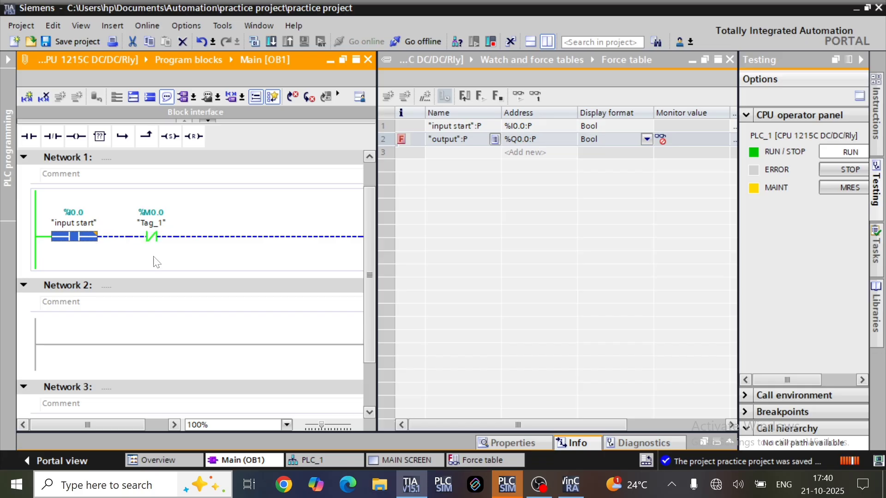
{"action": "left_click_drag", "start_coordinate": [135, 427], "coordinate": [158, 424]}
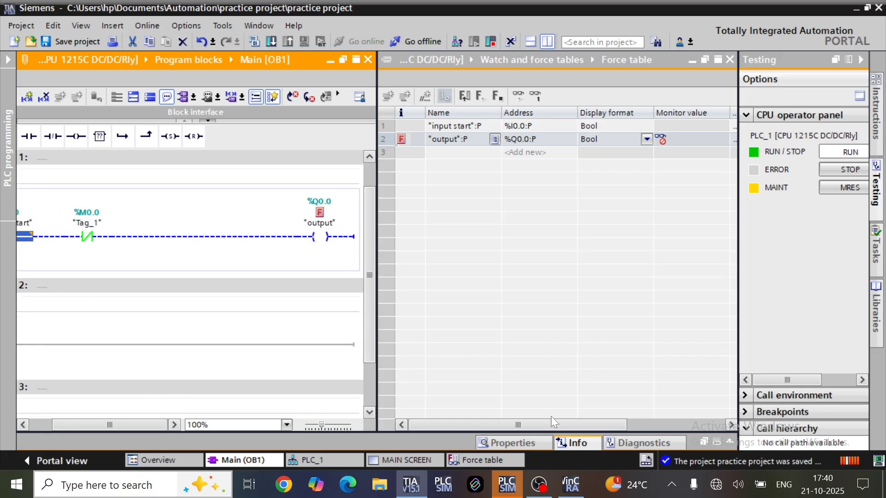
{"action": "left_click", "coordinate": [571, 484]}
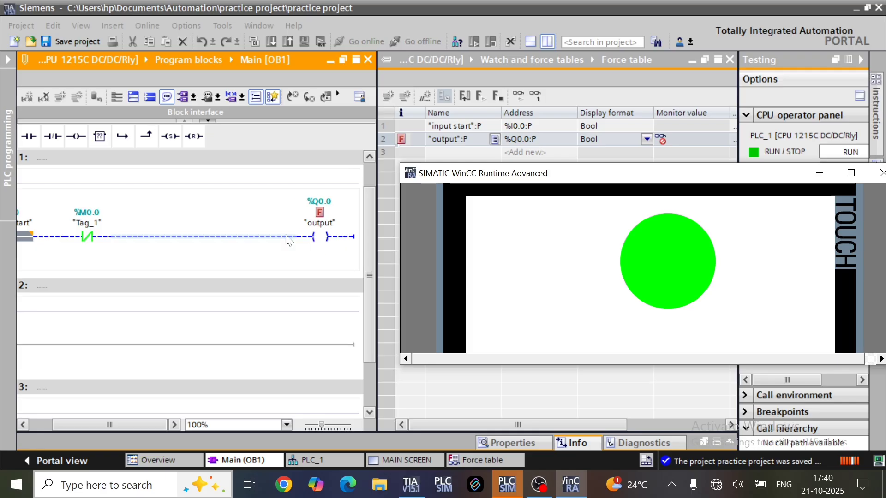
{"action": "left_click_drag", "start_coordinate": [610, 173], "coordinate": [579, 174]}
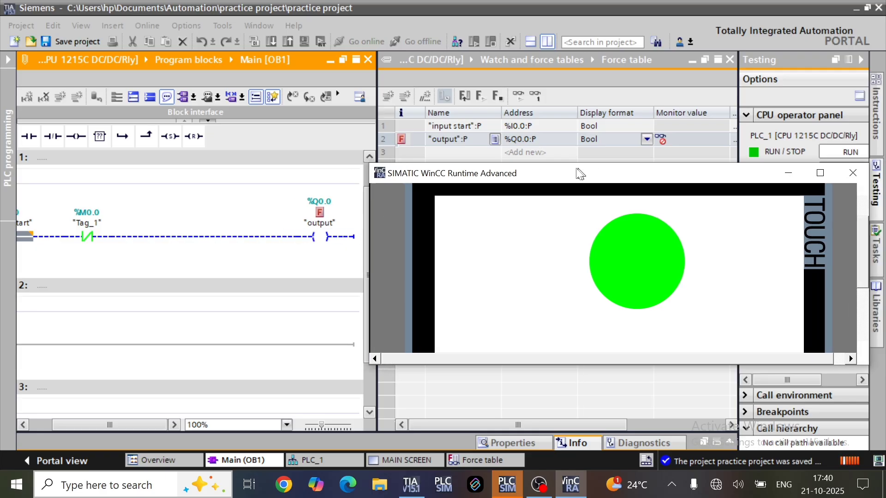
{"action": "left_click", "coordinate": [852, 173]}
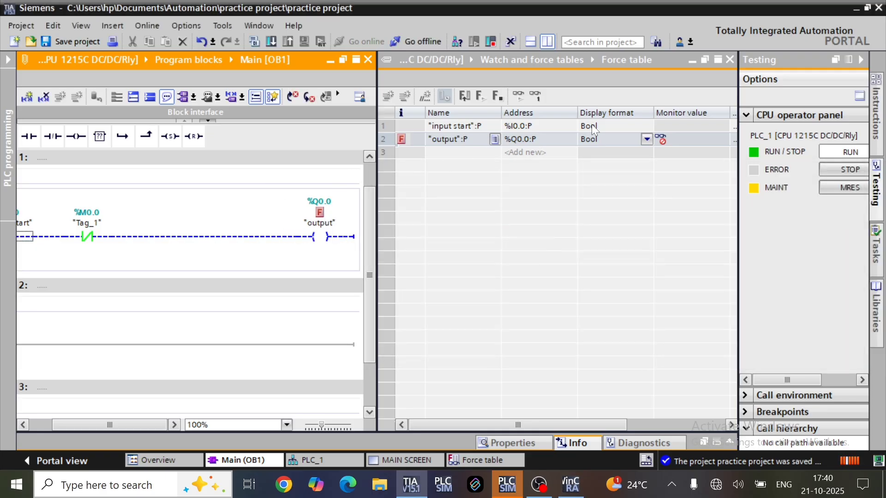
Stop forcing the "output" operand in PLC_1's force table and confirm
{"action": "left_click", "coordinate": [387, 138]}
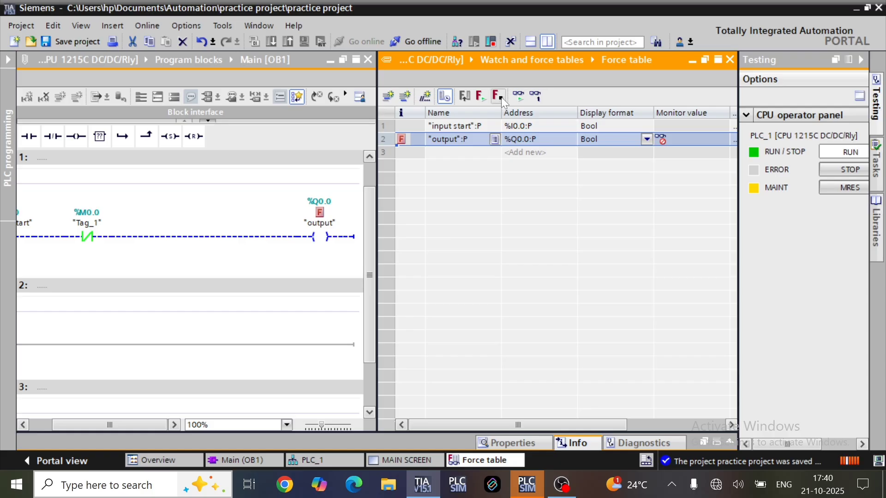
{"action": "left_click", "coordinate": [498, 97]}
{"action": "left_click", "coordinate": [537, 299]}
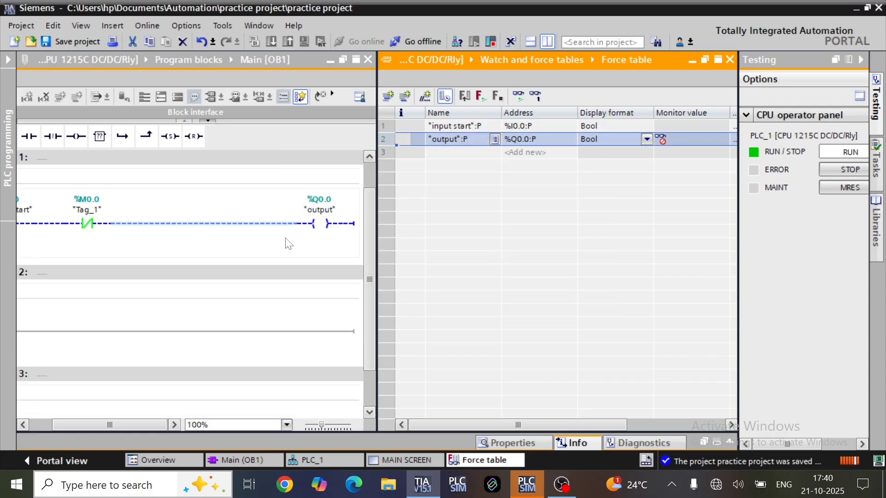
End the side-by-side editor view and show Main [OB1] on its own with Network 1 in view
{"action": "left_click_drag", "start_coordinate": [150, 424], "coordinate": [104, 419]}
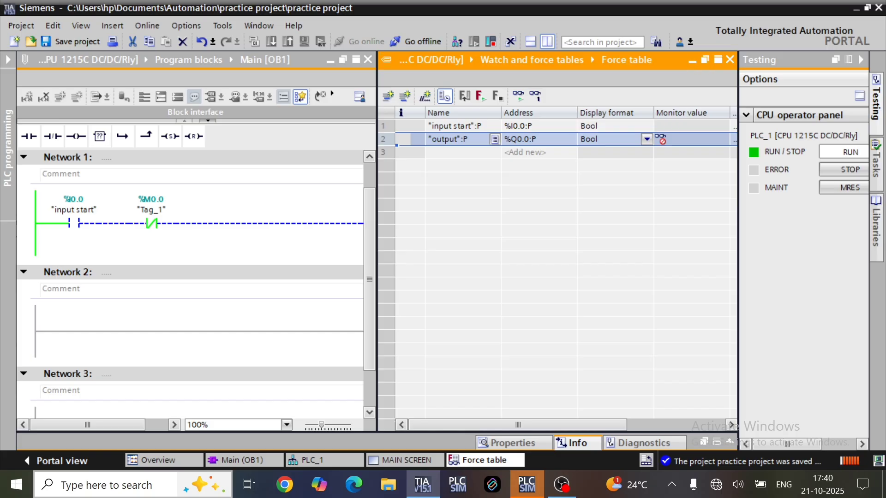
{"action": "left_click", "coordinate": [549, 44]}
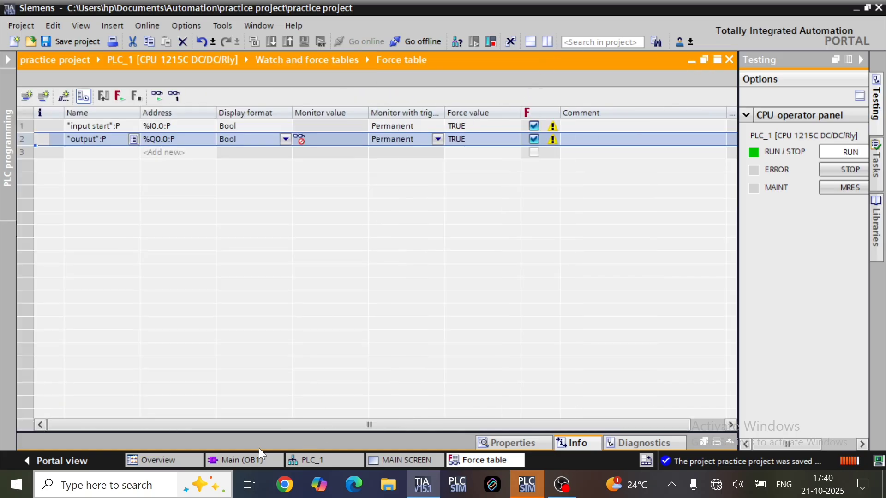
{"action": "left_click", "coordinate": [245, 457]}
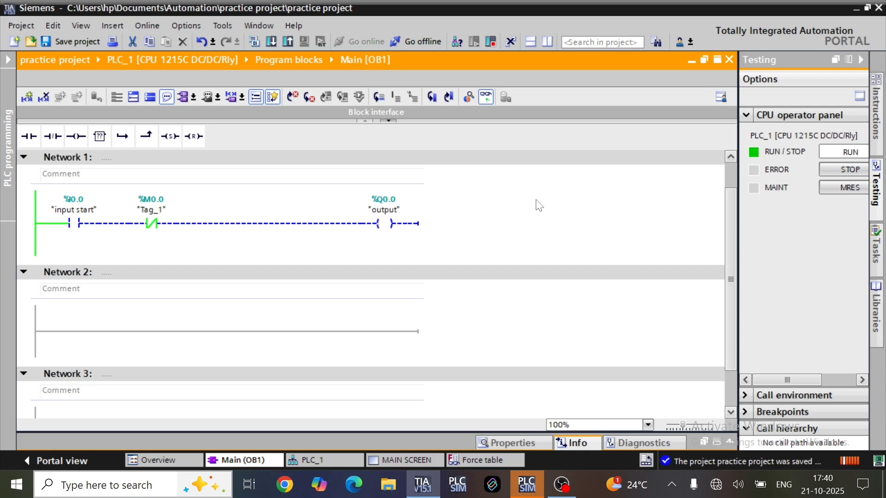
{"action": "scroll", "coordinate": [565, 229], "scroll_direction": "up", "scroll_amount": 2}
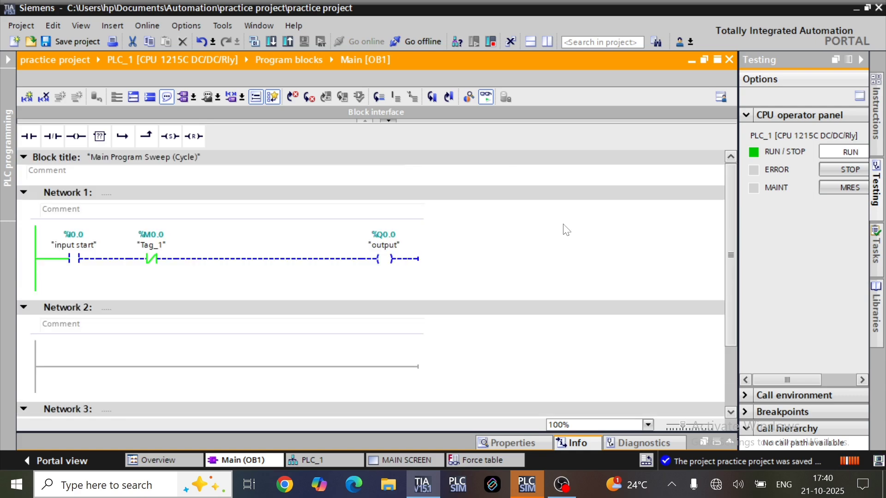
Force all operands in PLC_1's force table, then stop the forcing again, confirming both actions
{"action": "left_click", "coordinate": [479, 461]}
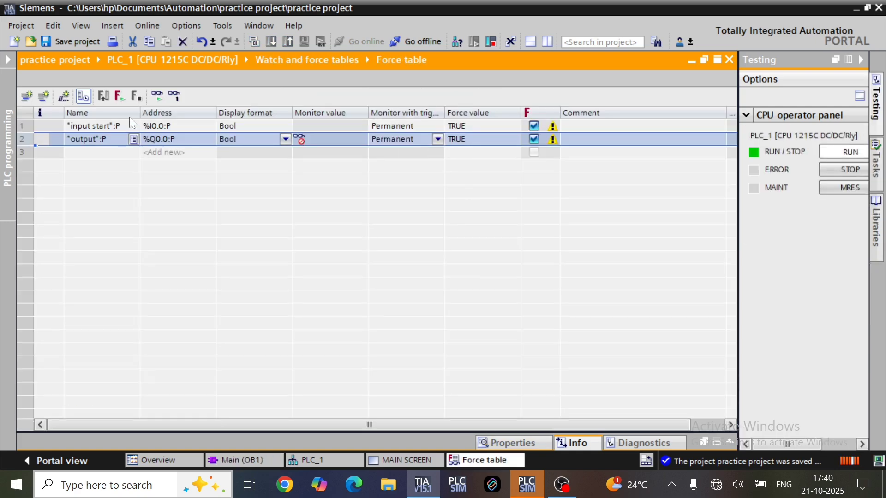
{"action": "left_click", "coordinate": [118, 96]}
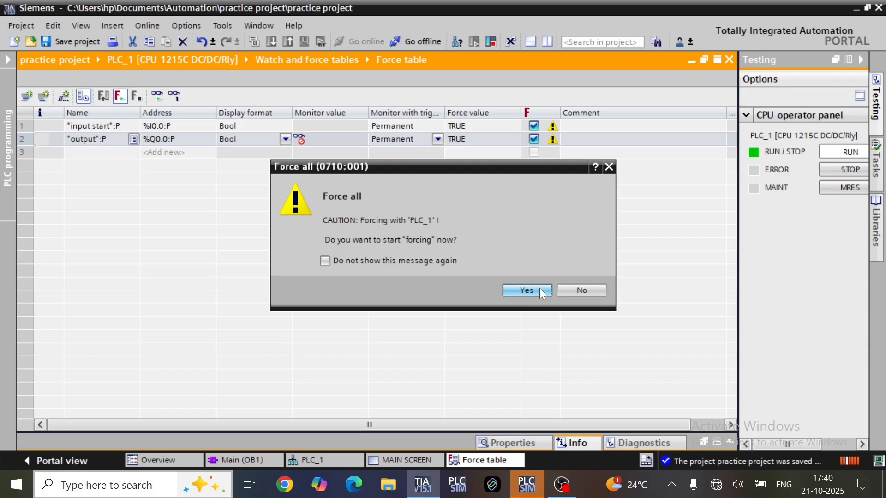
{"action": "left_click", "coordinate": [527, 290]}
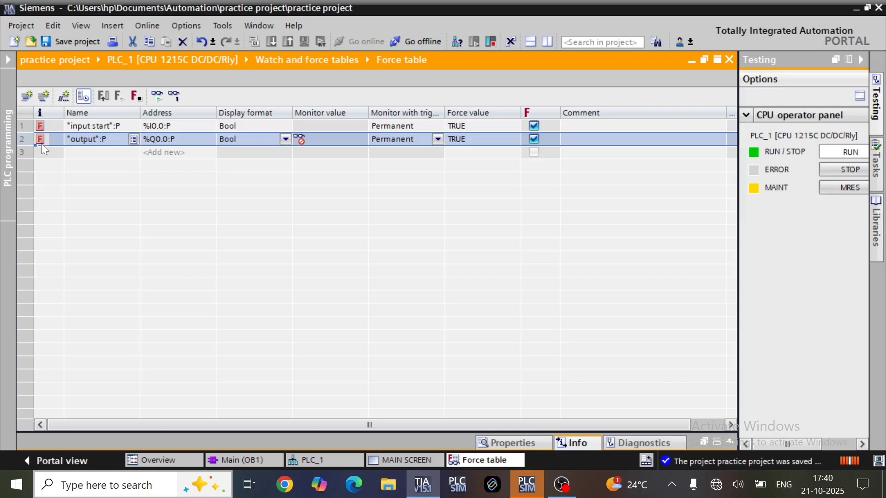
{"action": "left_click", "coordinate": [137, 96]}
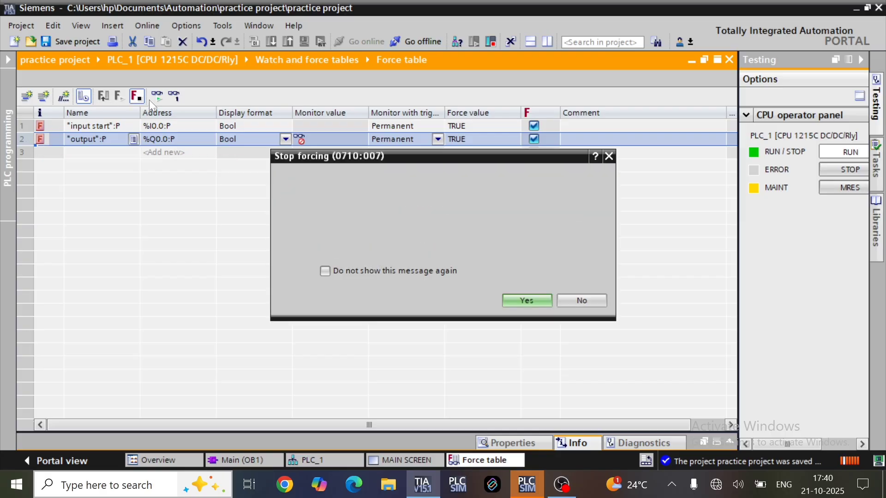
{"action": "left_click", "coordinate": [524, 300]}
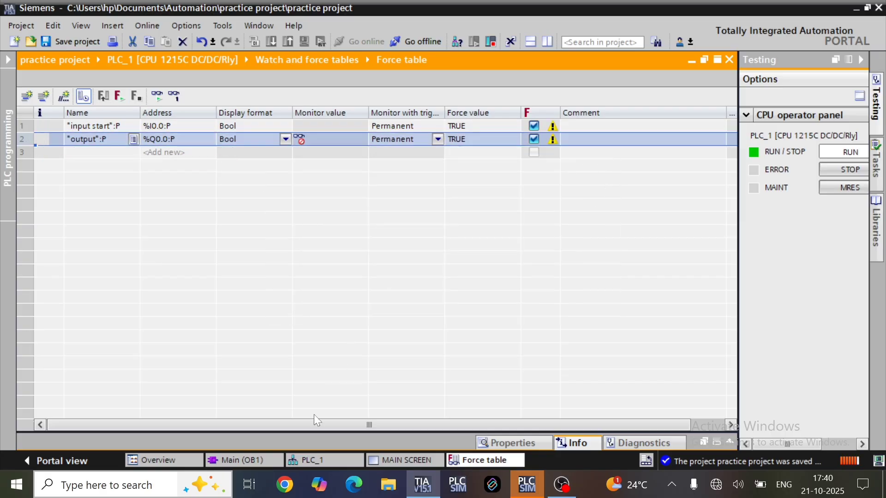
Return to Main [OB1] and show the collapsed project tree again
{"action": "left_click", "coordinate": [245, 459]}
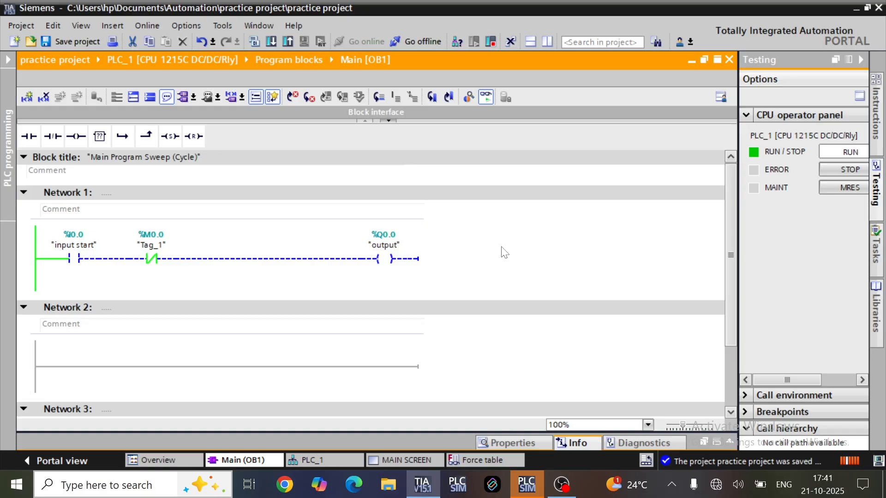
{"action": "left_click", "coordinate": [9, 179]}
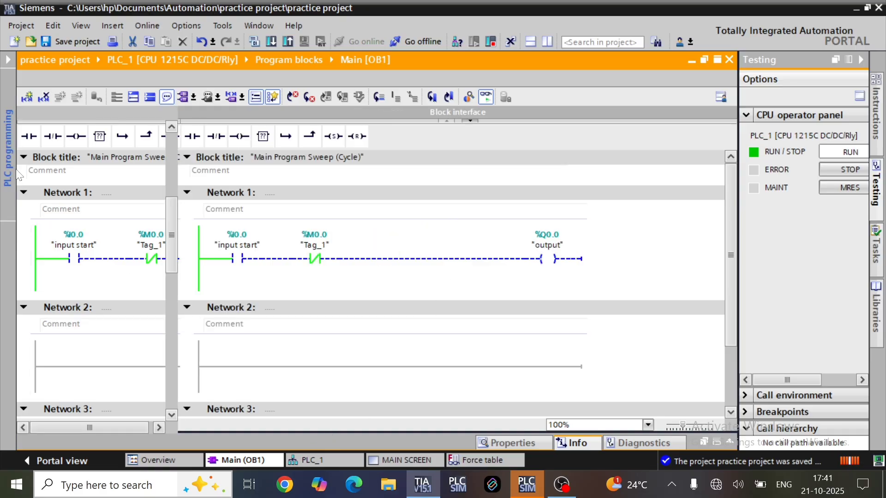